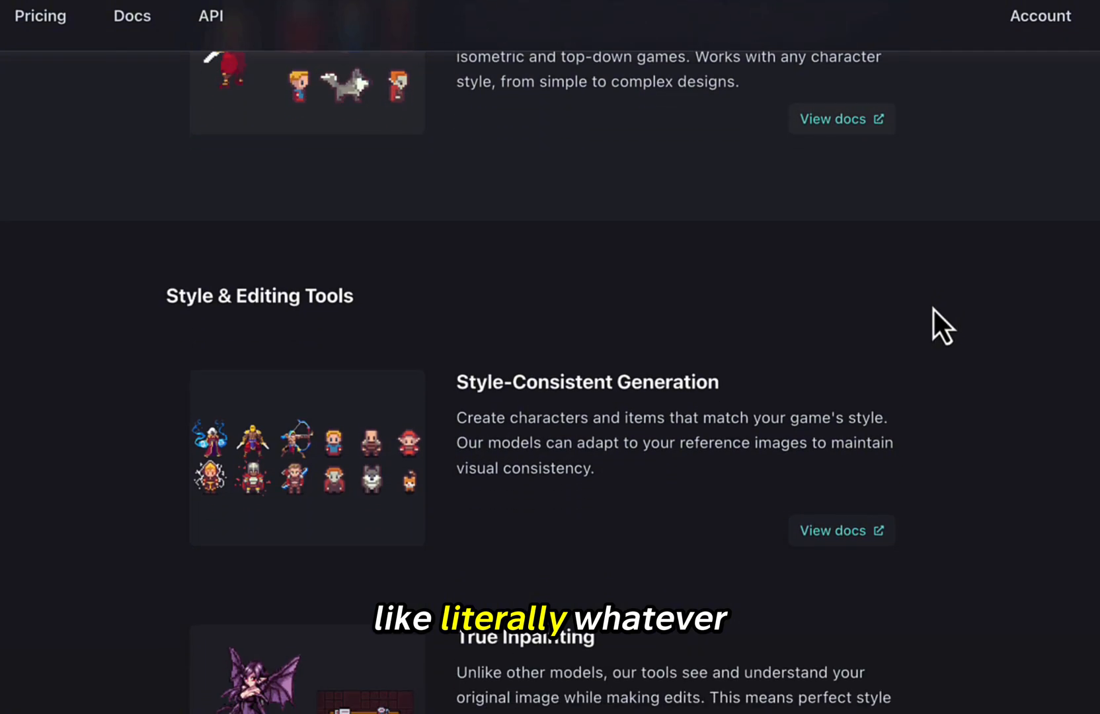
Step: Look through the PixelLab site's environment tools, user reviews and monthly subscription tiers
scroll(933, 307, down, 10)
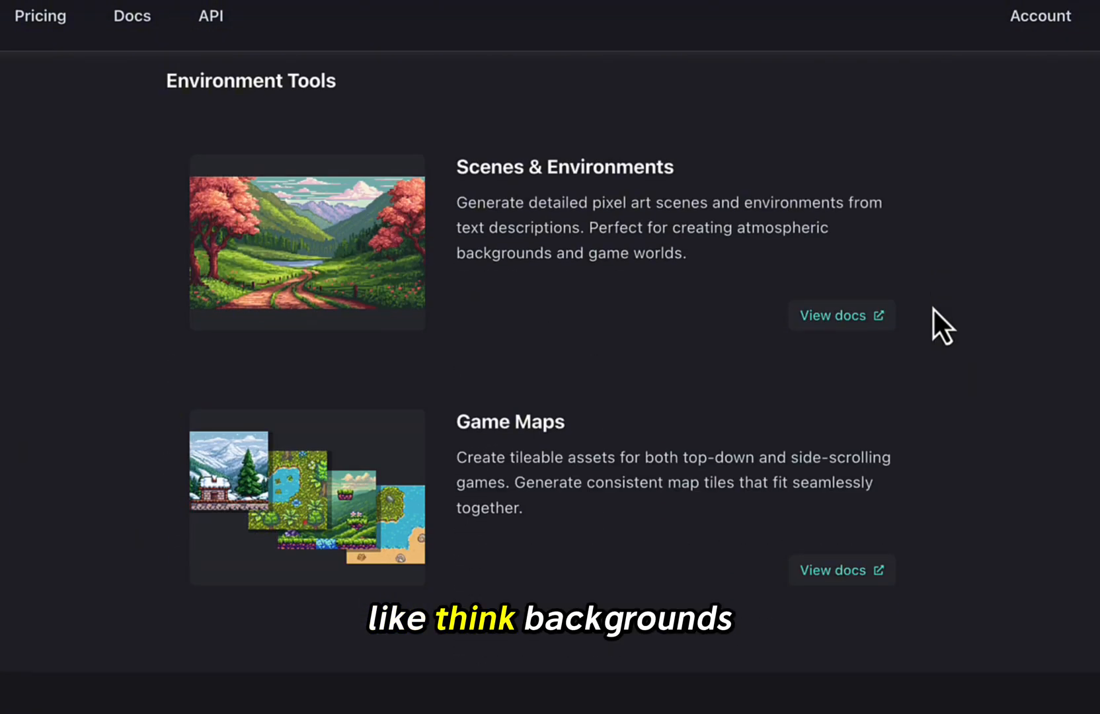
scroll(932, 307, down, 5)
scroll(934, 307, down, 7)
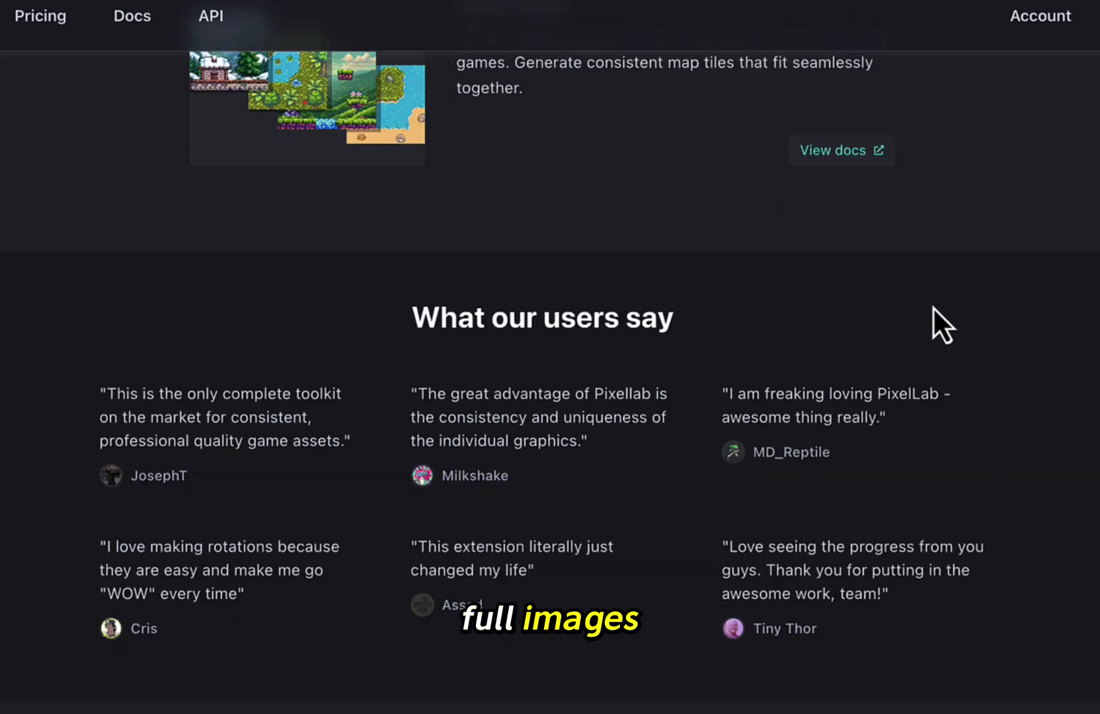
scroll(932, 306, down, 4)
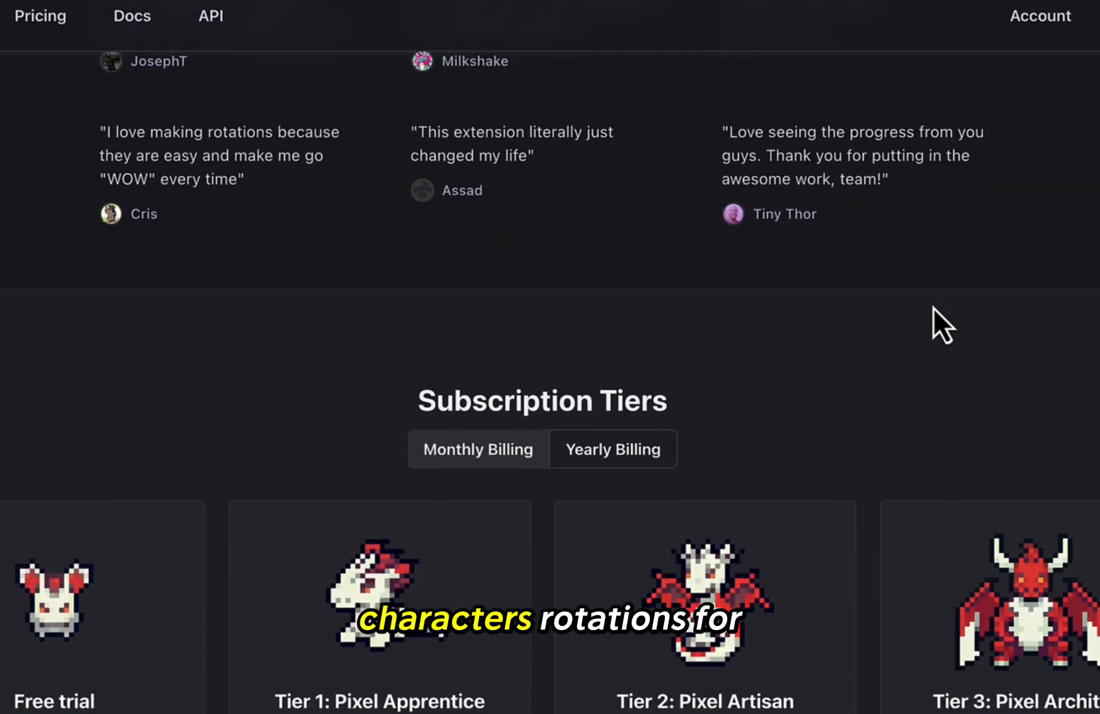
scroll(903, 289, down, 20)
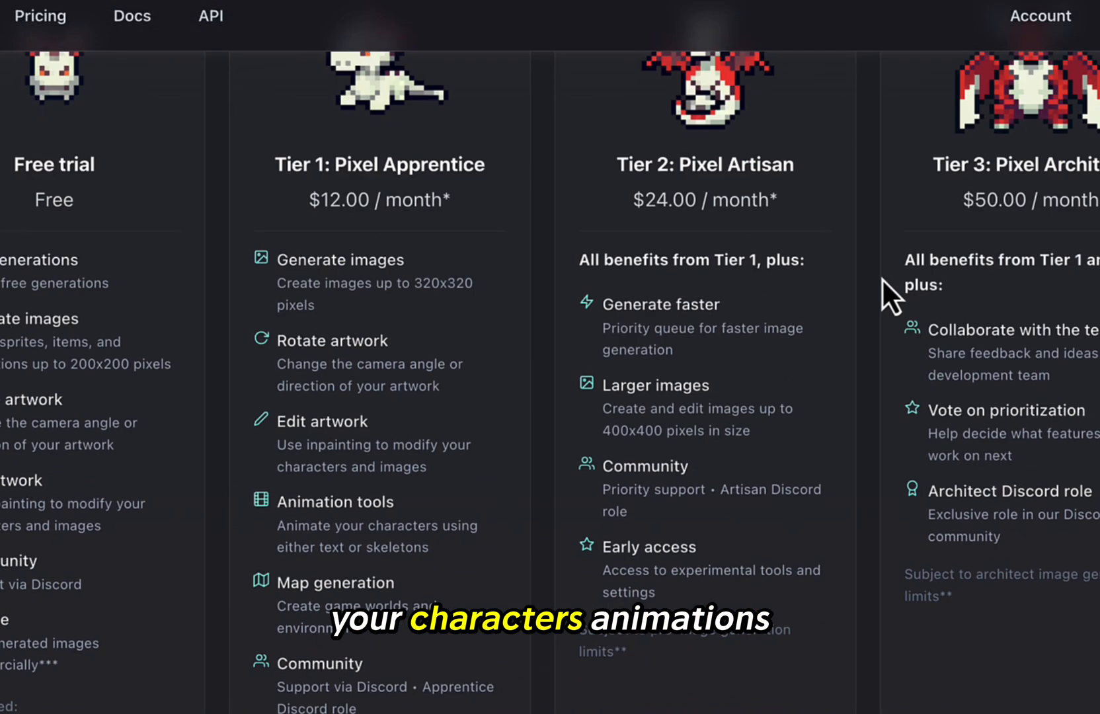
scroll(886, 284, down, 3)
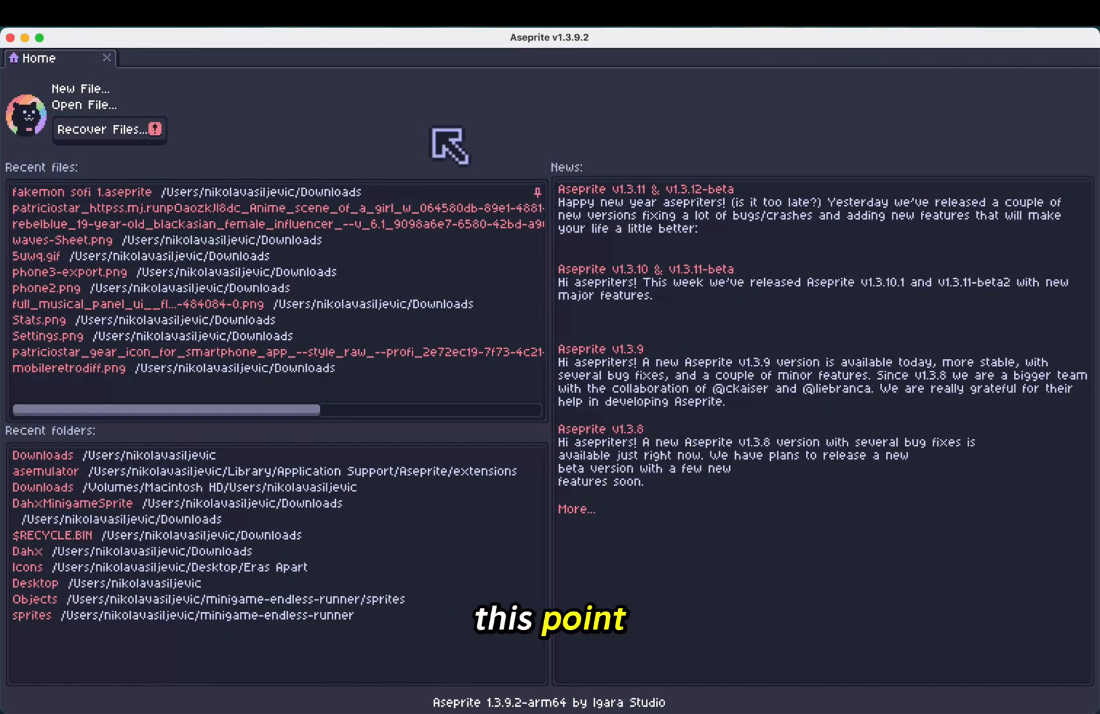
Step: Switch to Aseprite and create a new 64 × 64 px RGBA sprite with a transparent background
click(100, 90)
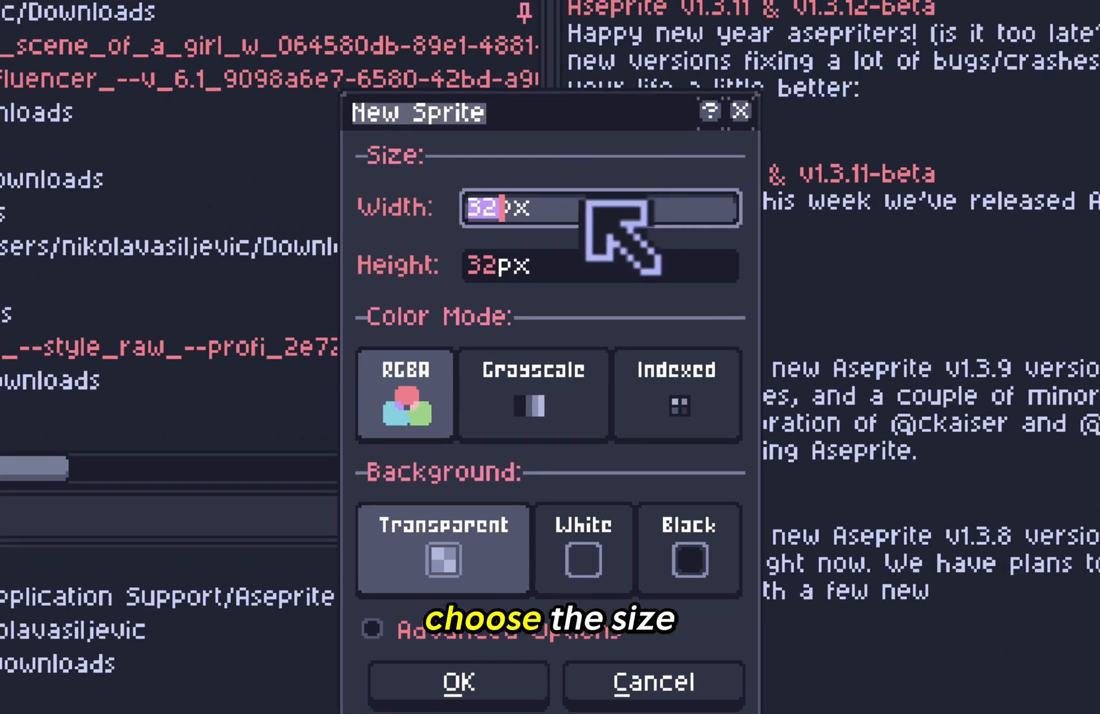
text(64)
key(Tab)
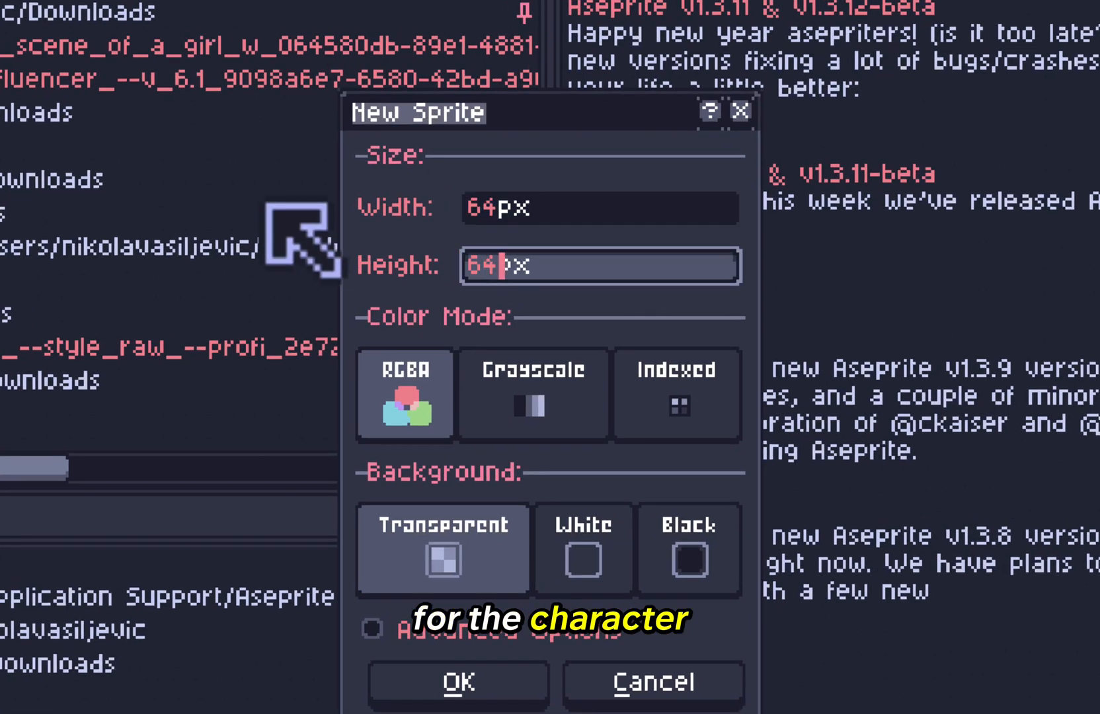
key(Return)
scroll(728, 374, up, 2)
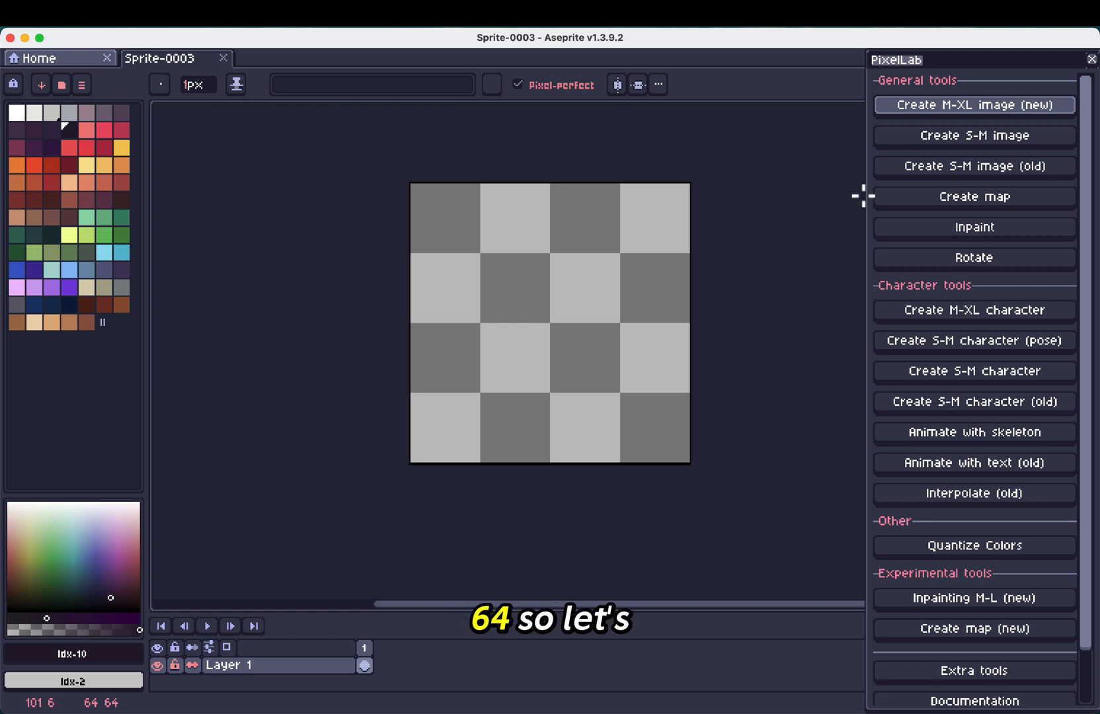
Step: Open the PixelLab plugin for the blank sprite
mouse_move(939, 66)
mouse_down()
mouse_move(729, 158)
mouse_move(857, 76)
mouse_move(940, 41)
mouse_up()
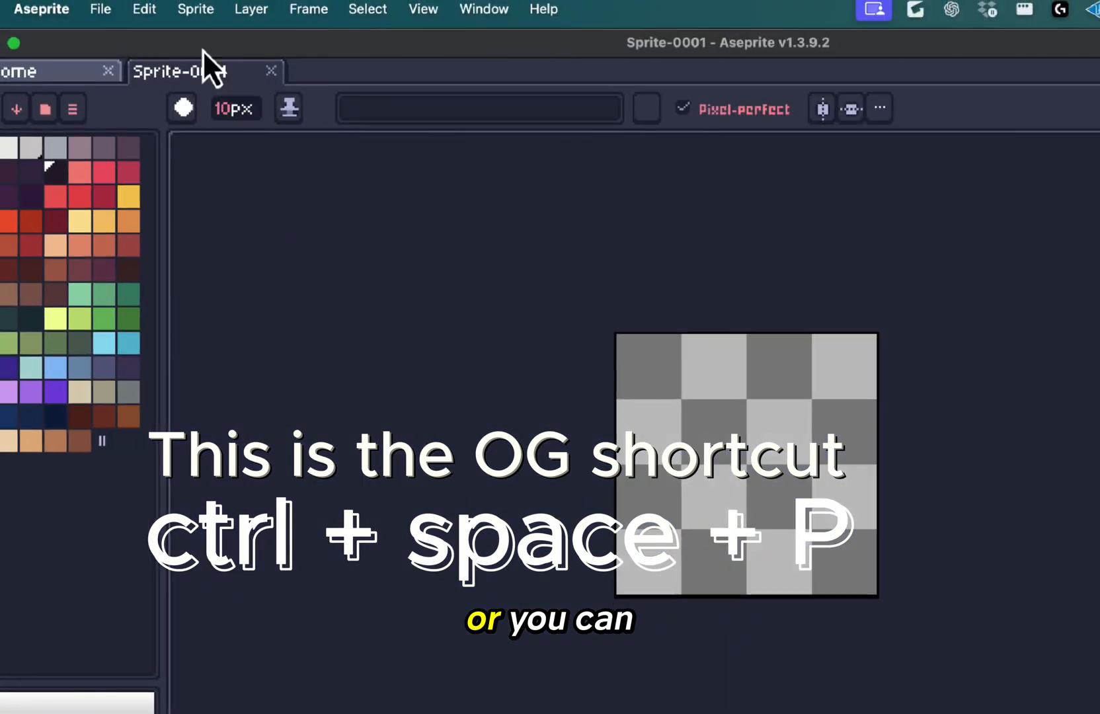
click(147, 12)
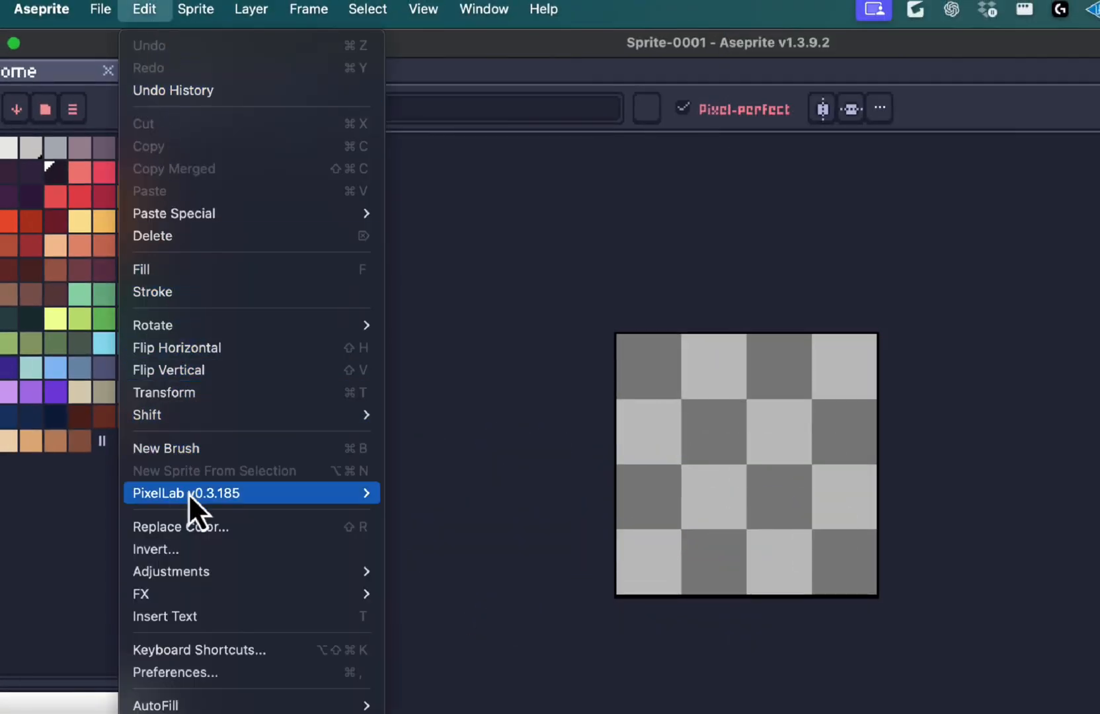
mouse_move(251, 497)
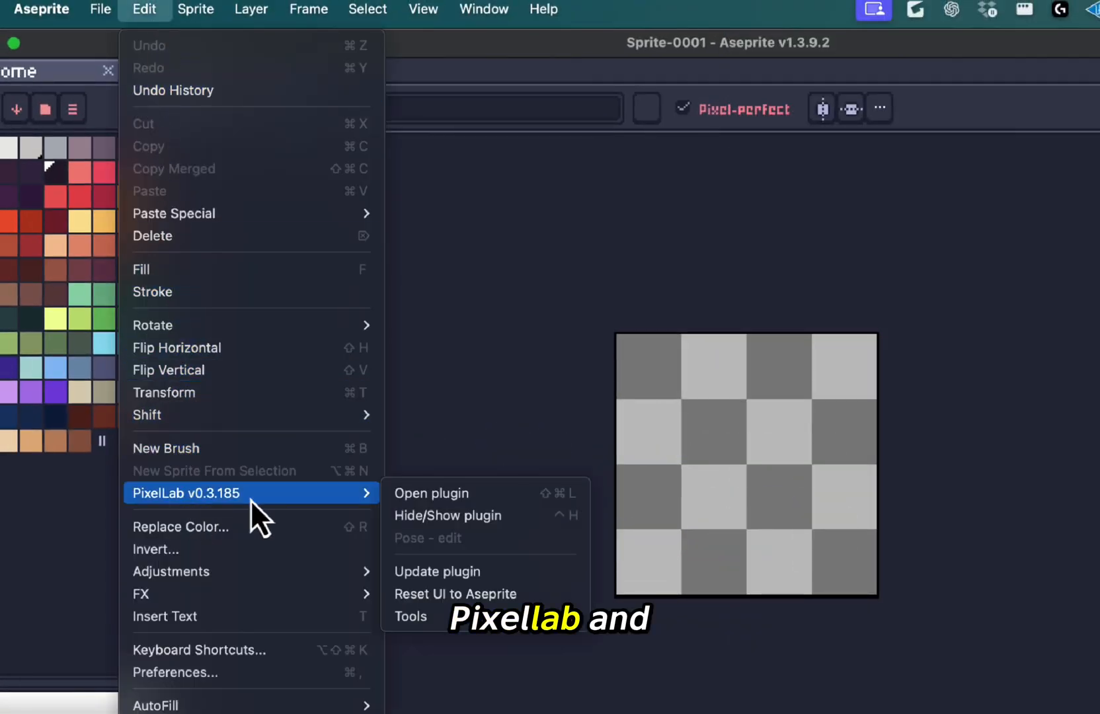
click(481, 499)
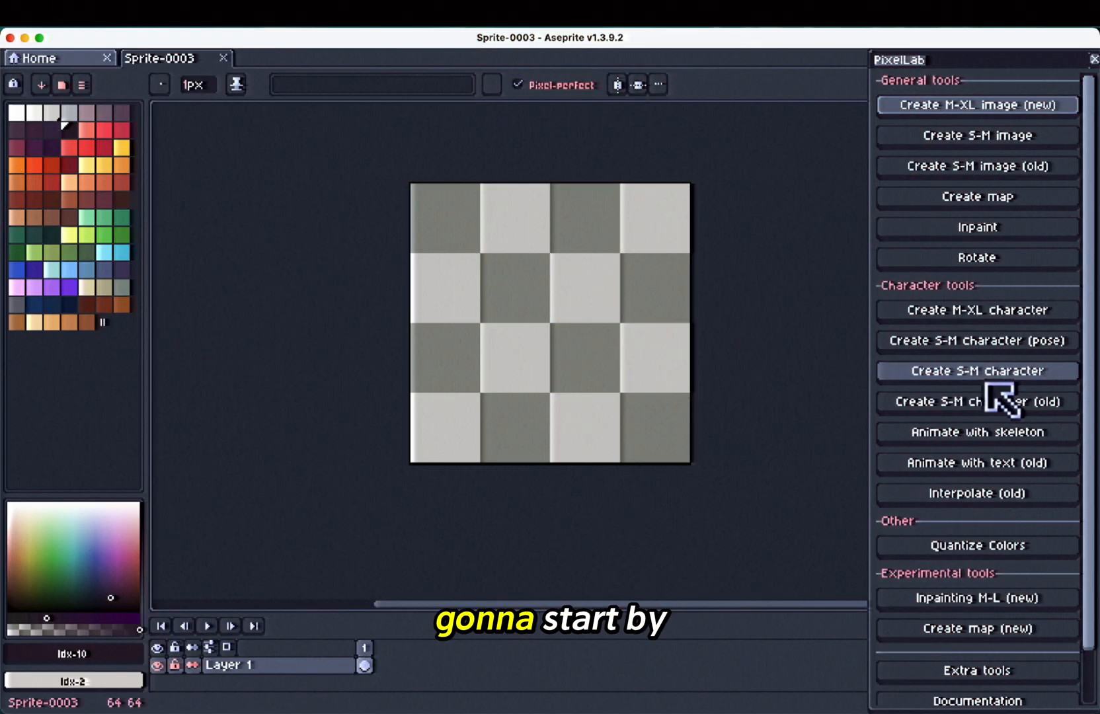
Step: Set up a small-medium character described as "shirtless bald man wearing black boxers", with Use init image set to No
click(999, 377)
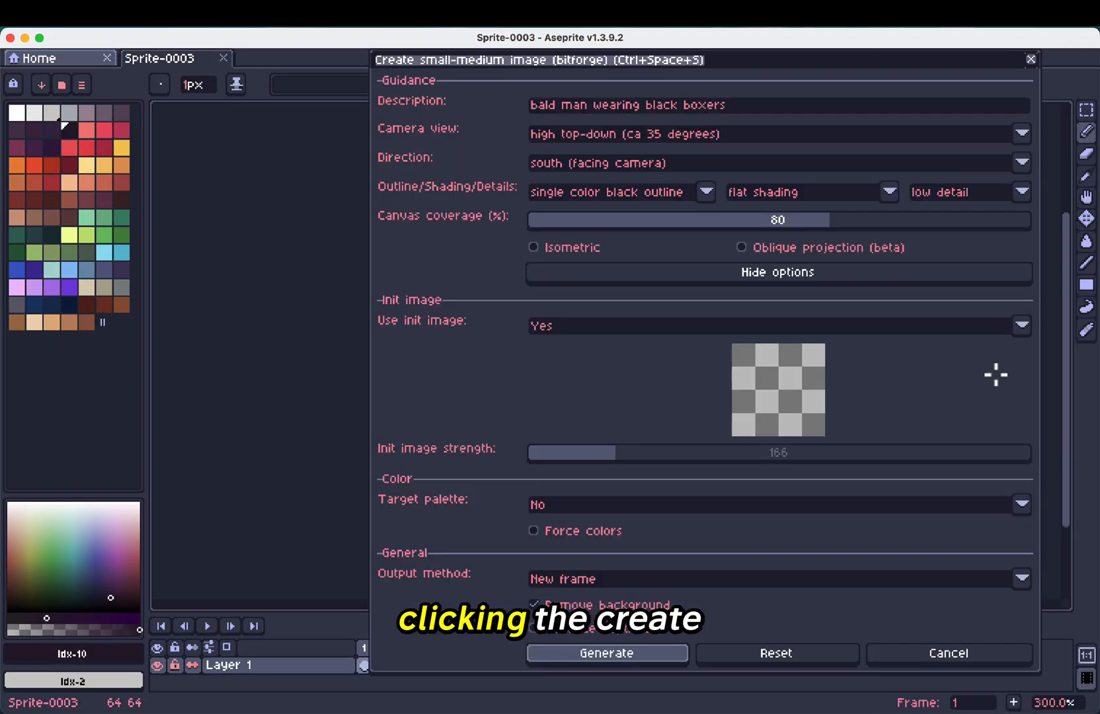
drag(746, 107, 417, 96)
click(728, 106)
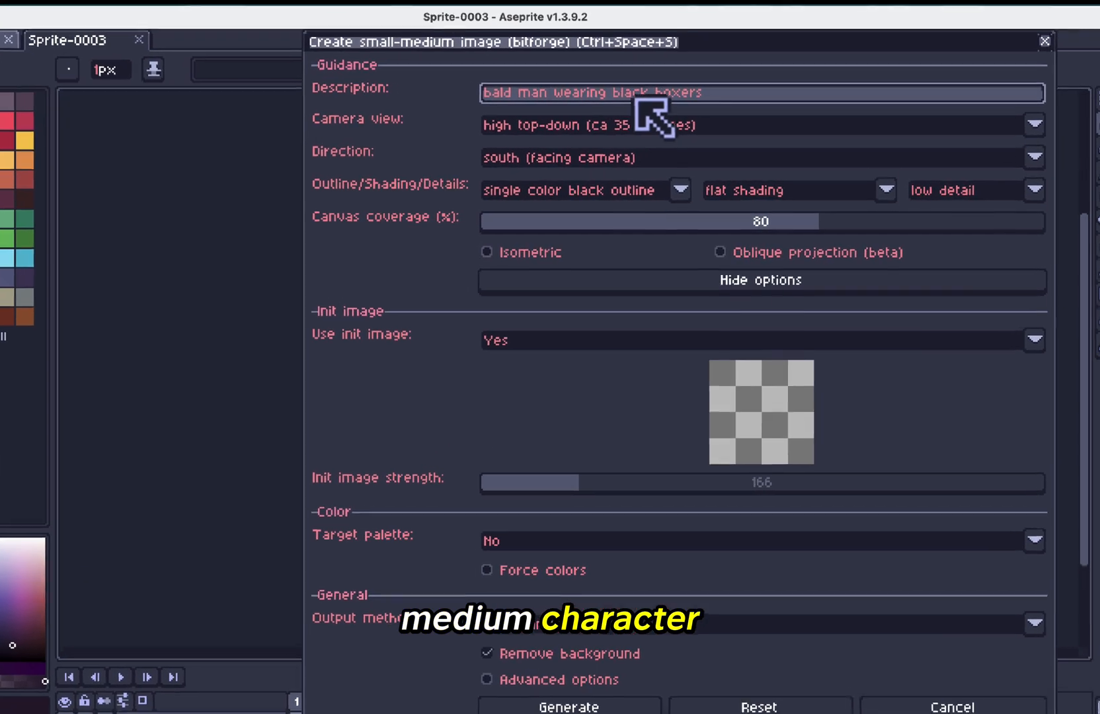
text(shirtless)
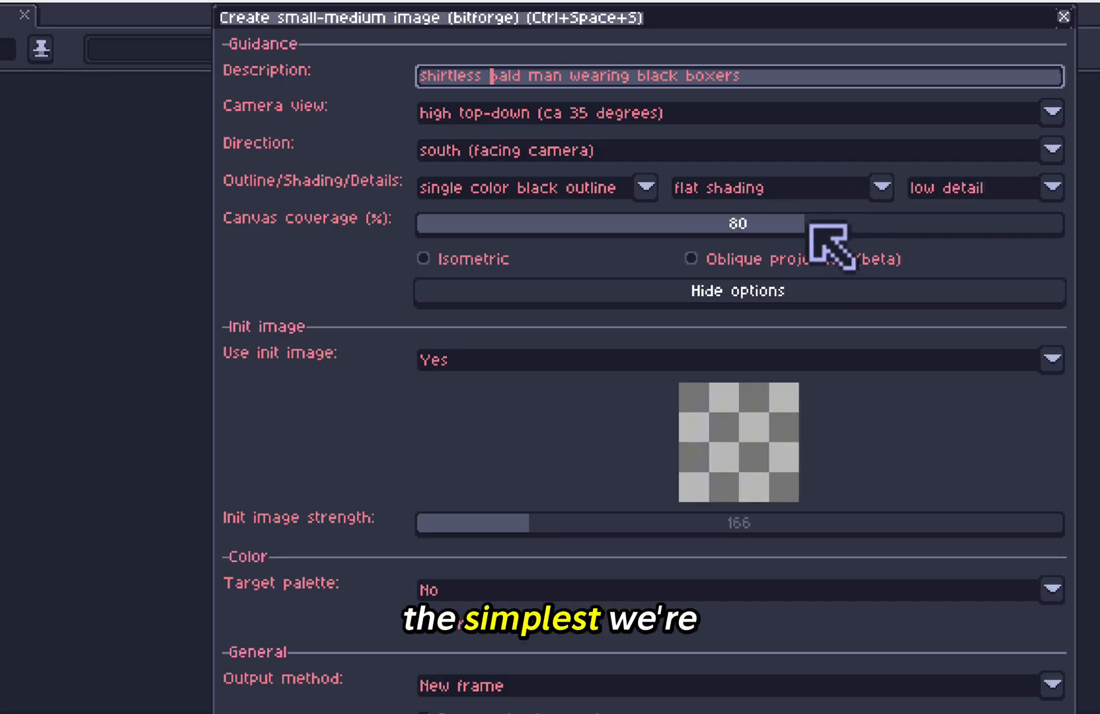
click(774, 360)
click(720, 405)
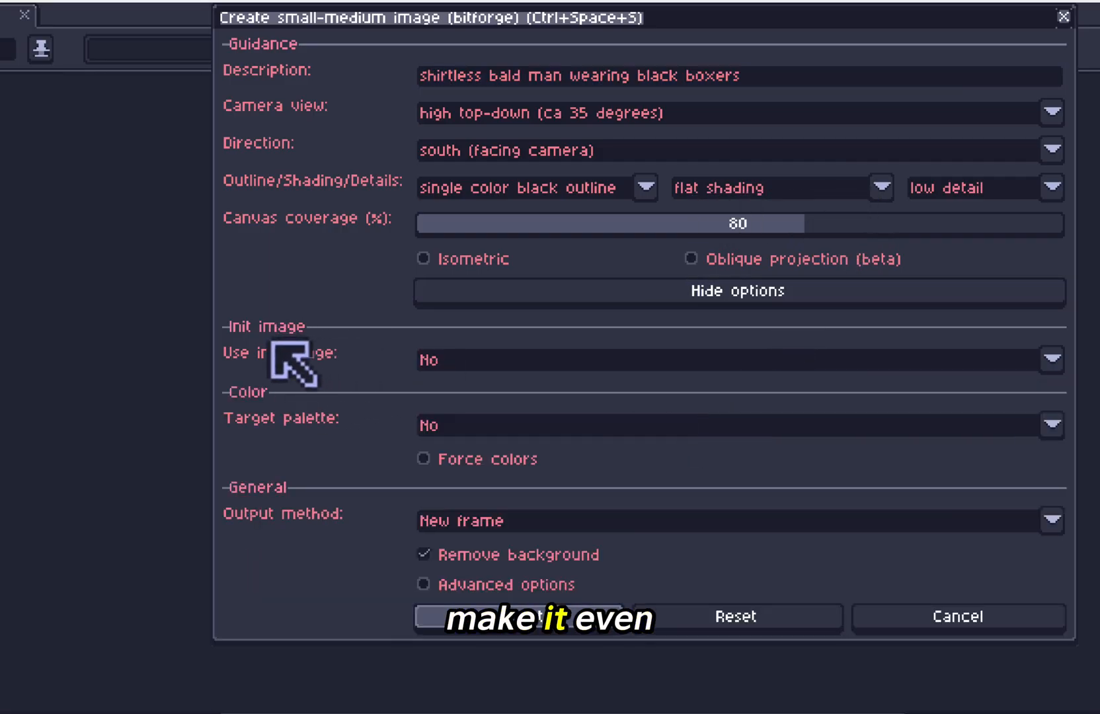
click(777, 200)
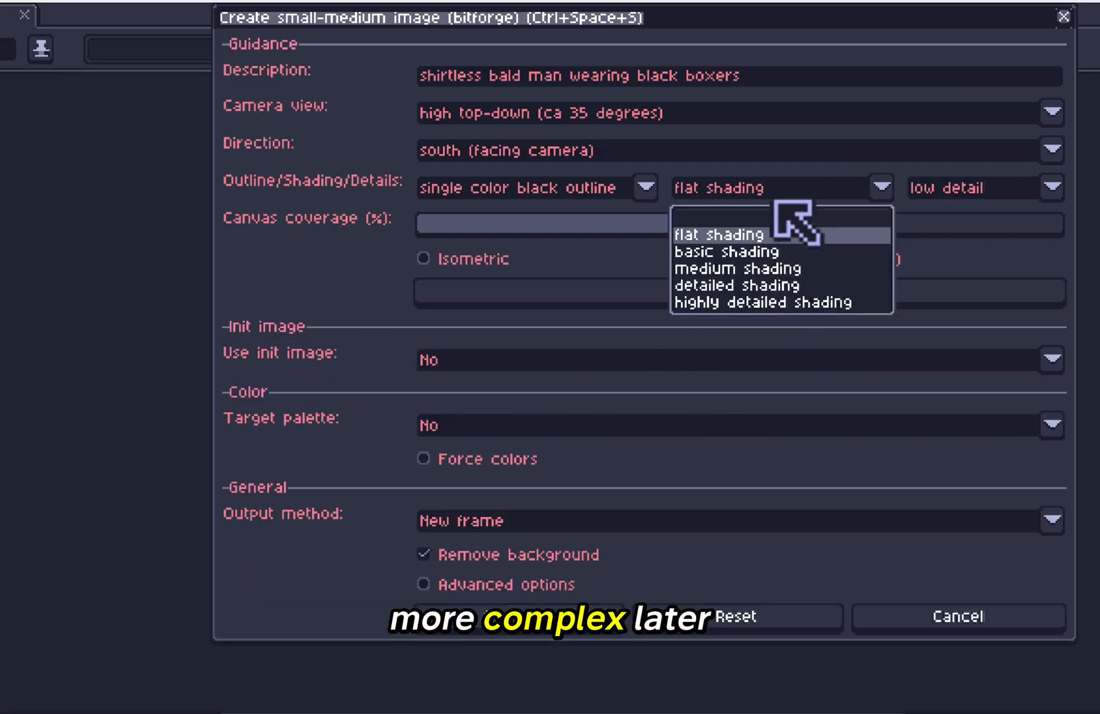
click(946, 192)
click(777, 198)
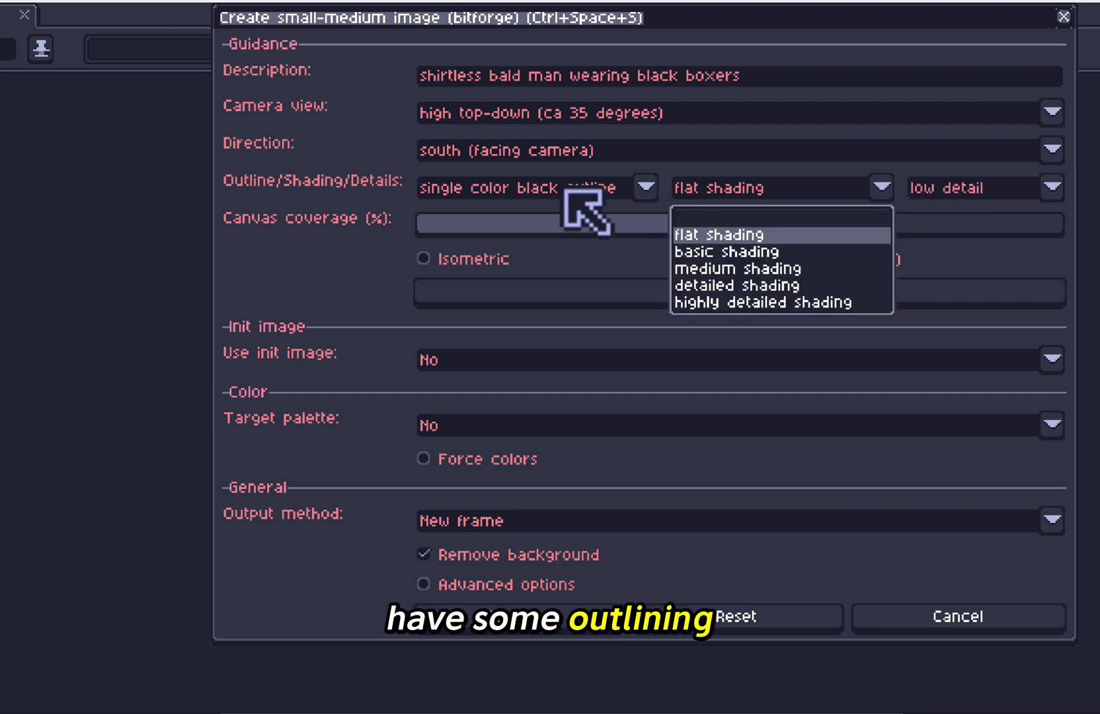
click(586, 215)
click(566, 192)
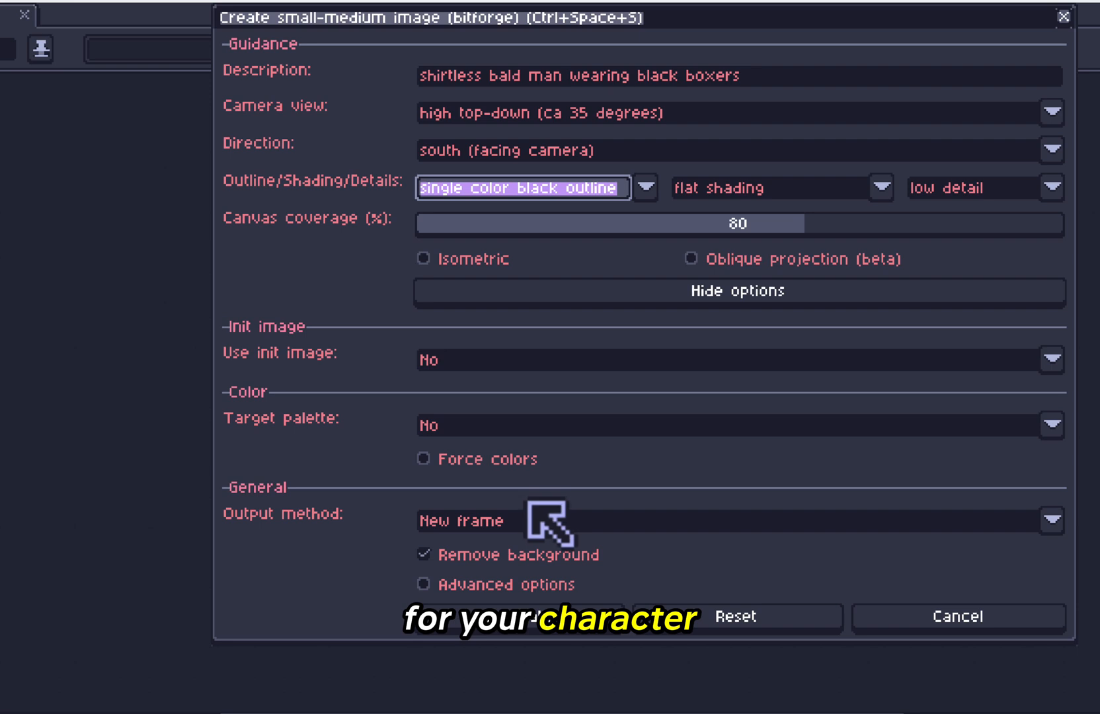
click(488, 433)
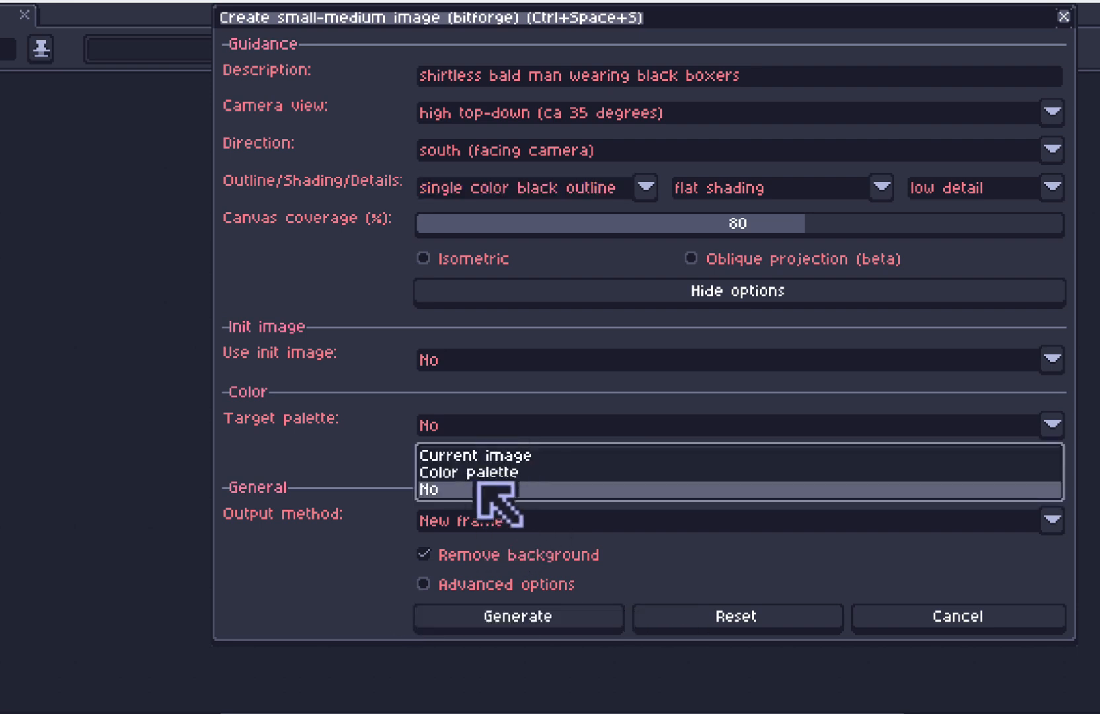
click(366, 462)
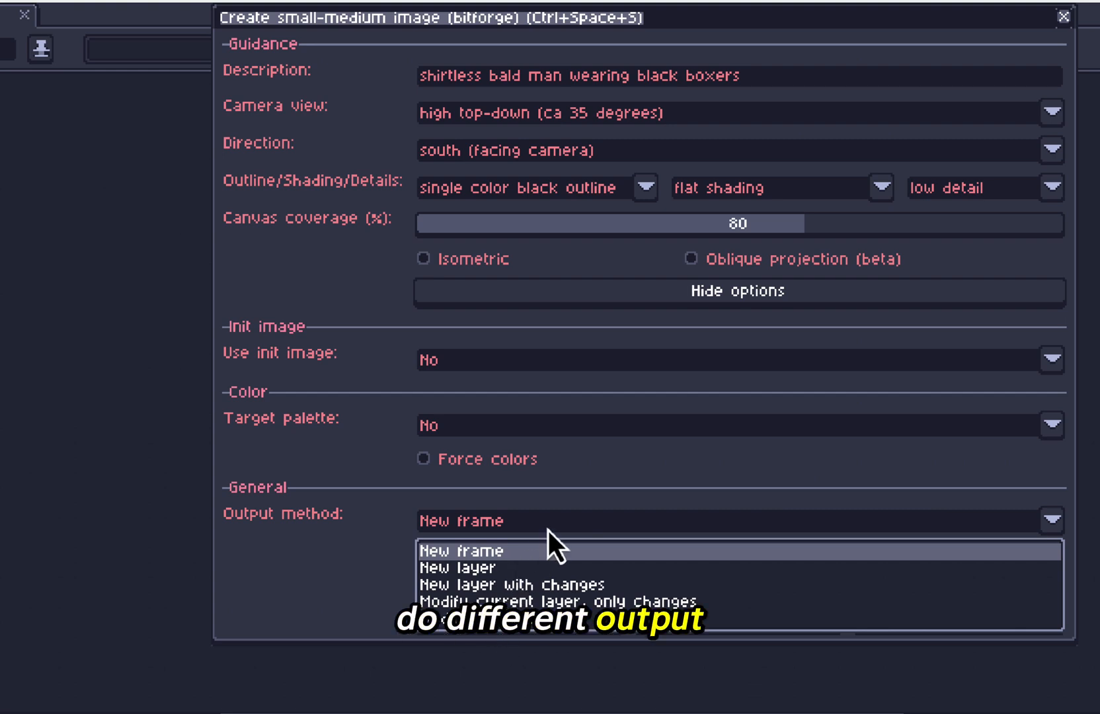
Step: Set the output method to Modify current layer and generate the character
click(527, 621)
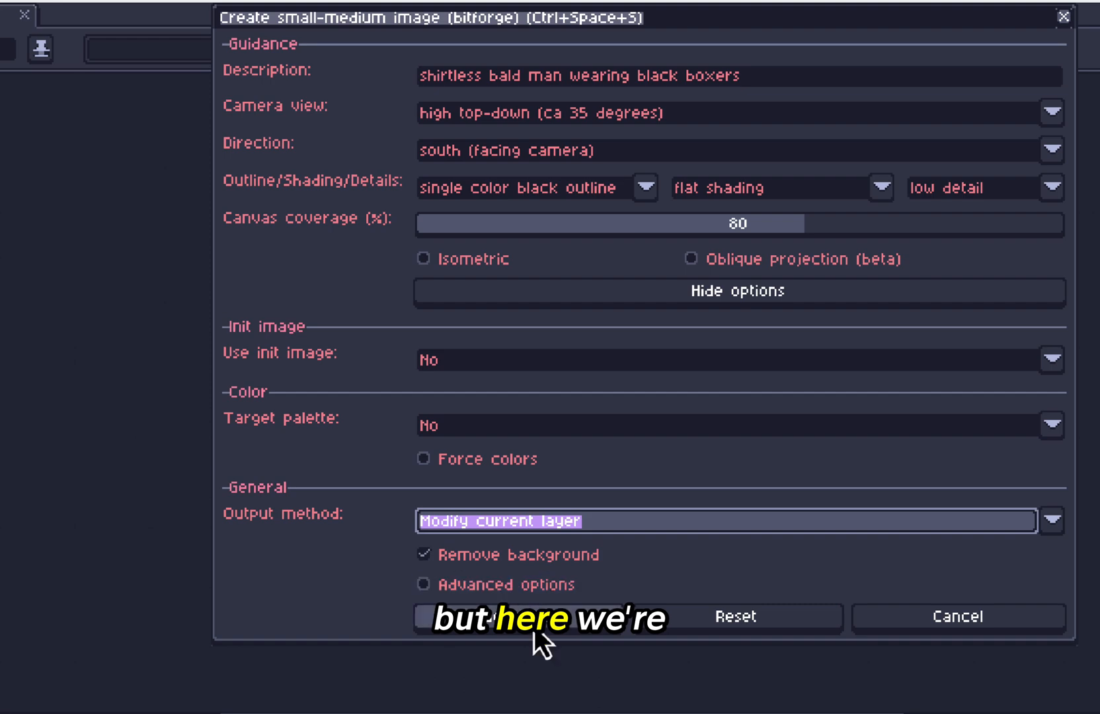
click(506, 621)
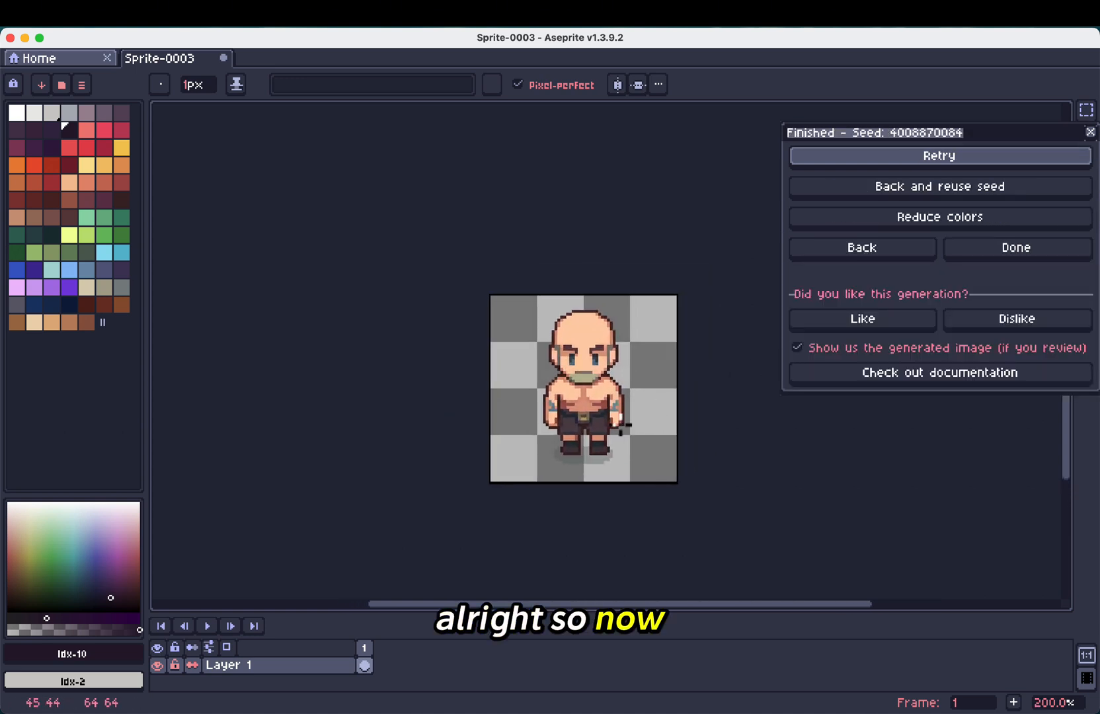
Step: Select the grey ground shadow under the character's feet with the Magic Wand and delete it
scroll(624, 427, up, 2)
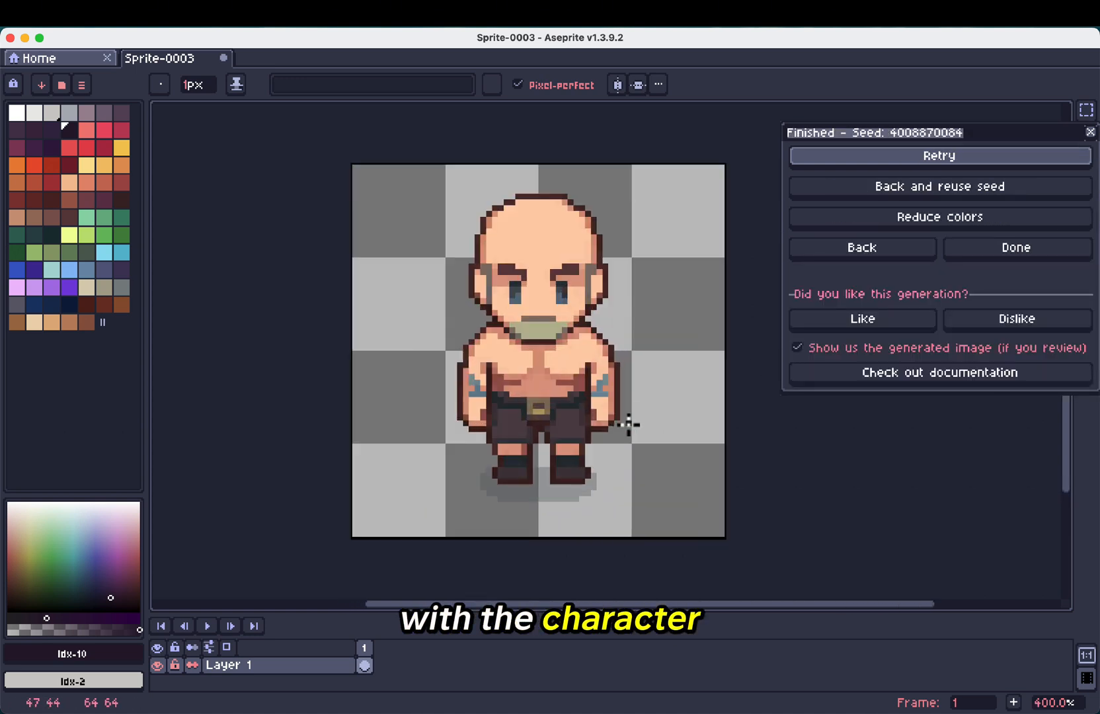
key(w)
click(538, 489)
key(Delete)
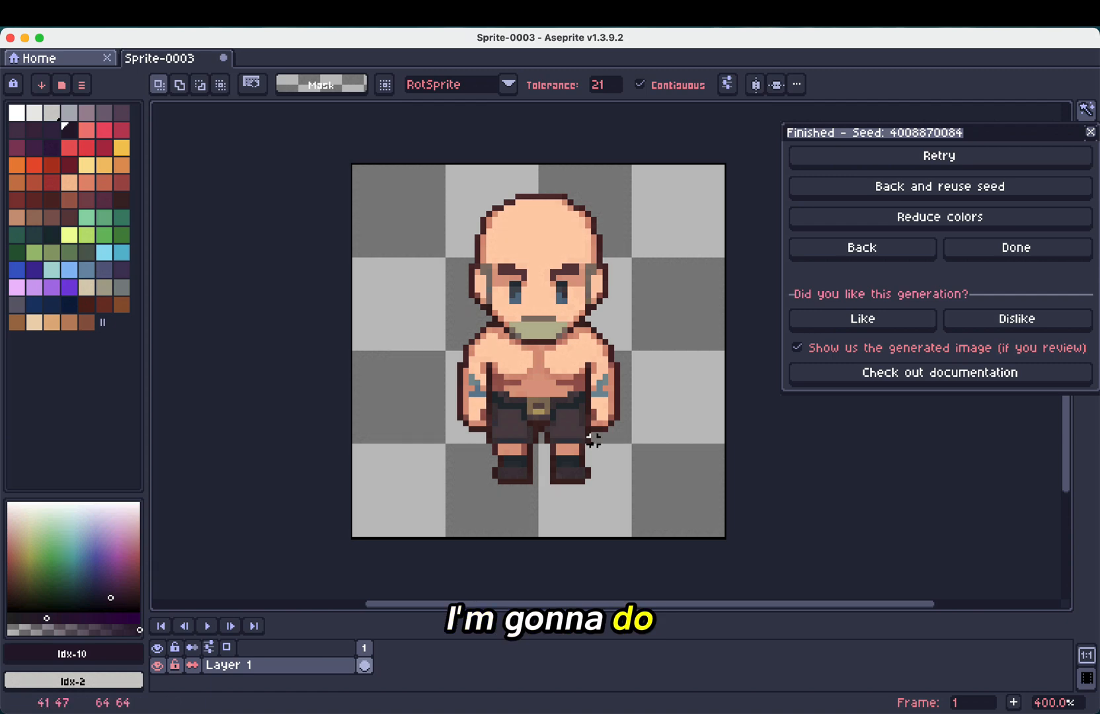
Step: Sample the skin colour #fccaaa and paint over the blue tattoos on the character's arms with the Pencil
scroll(593, 440, up, 2)
alt+click(599, 318)
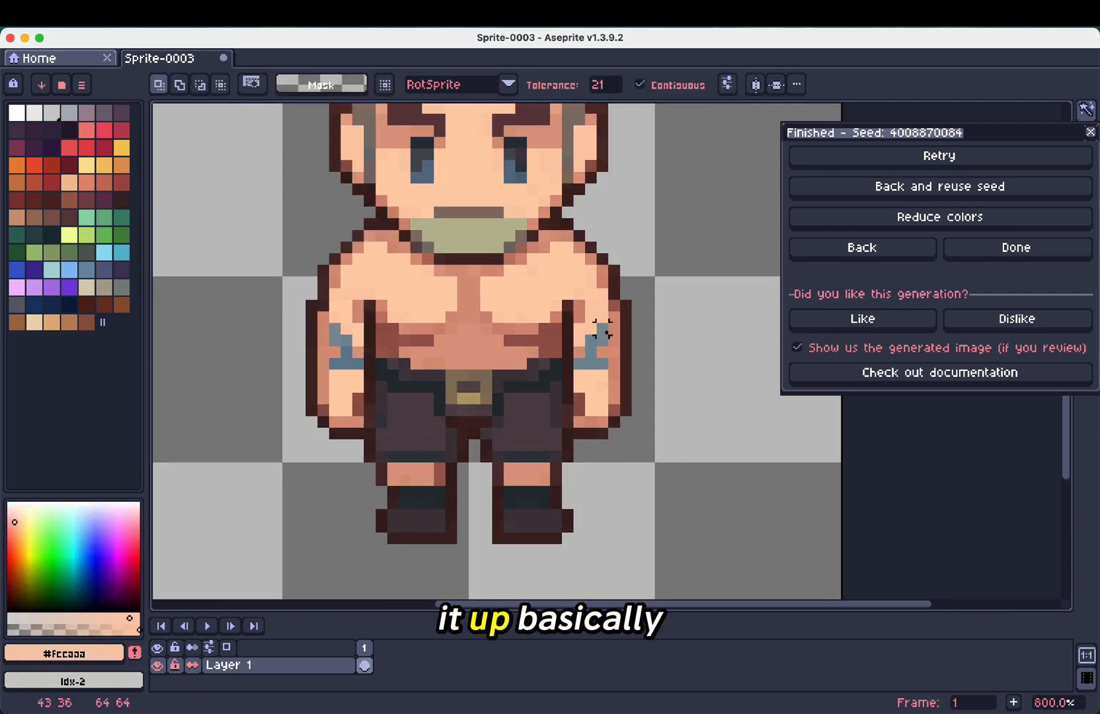
key(b)
drag(604, 334, 592, 363)
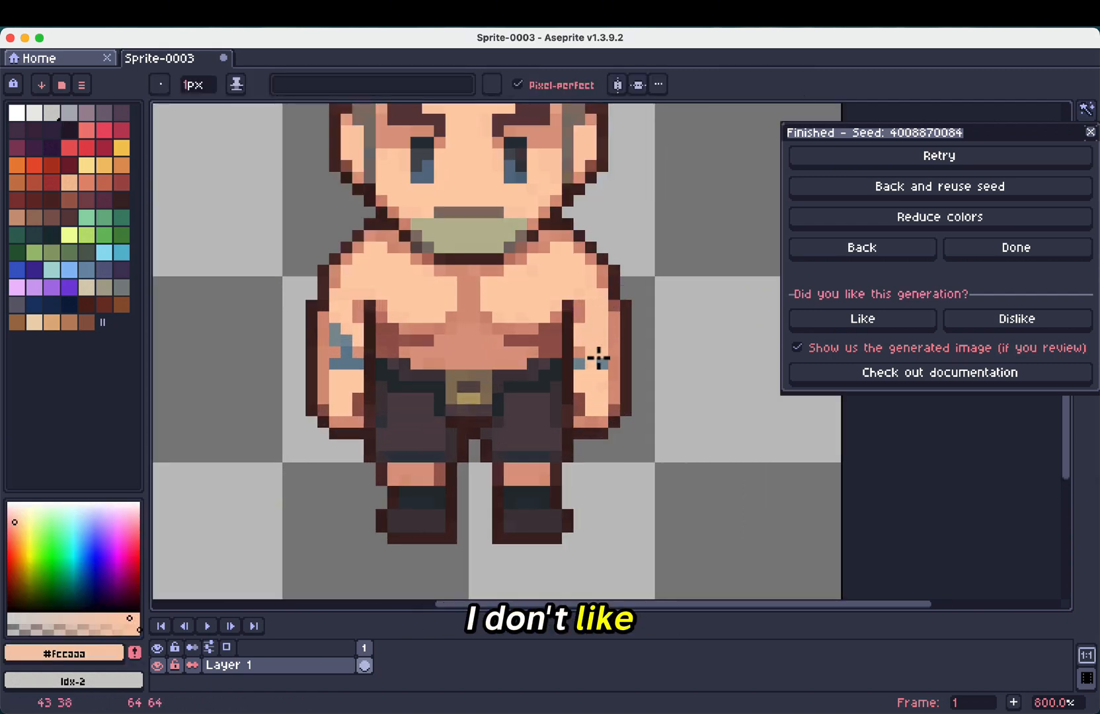
key(alt)
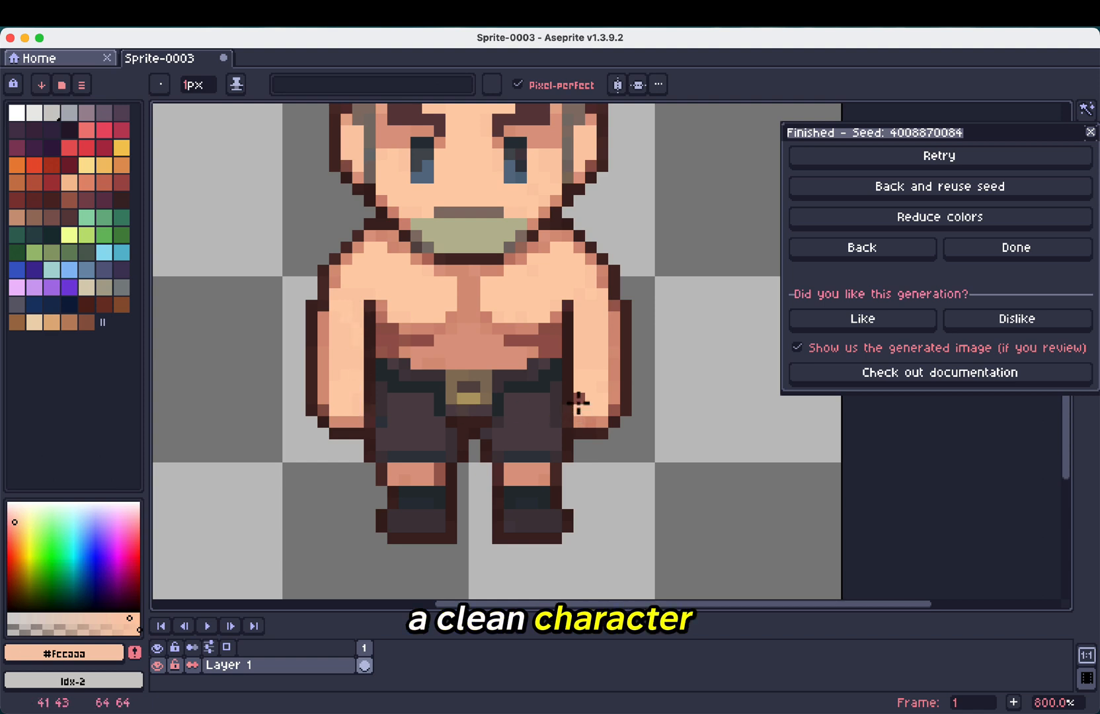
Step: Reduce the character's colours with the Auto quantization method and no dithering, and close the quantize dialog
scroll(581, 395, down, 4)
scroll(650, 385, right, 1)
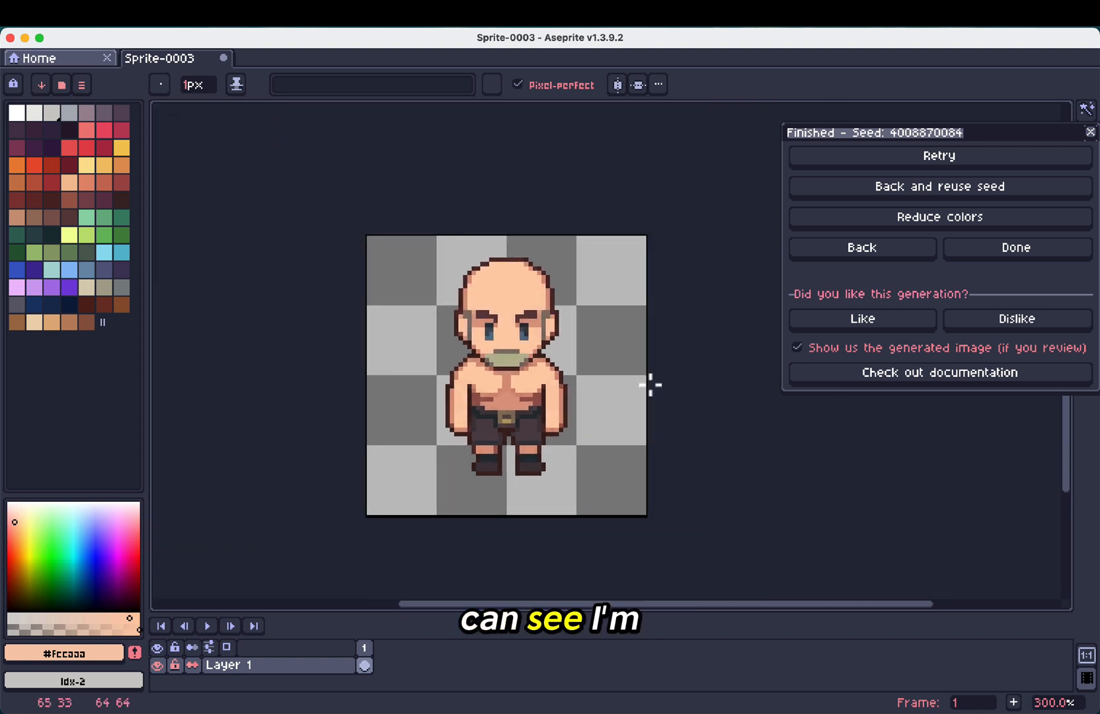
click(939, 225)
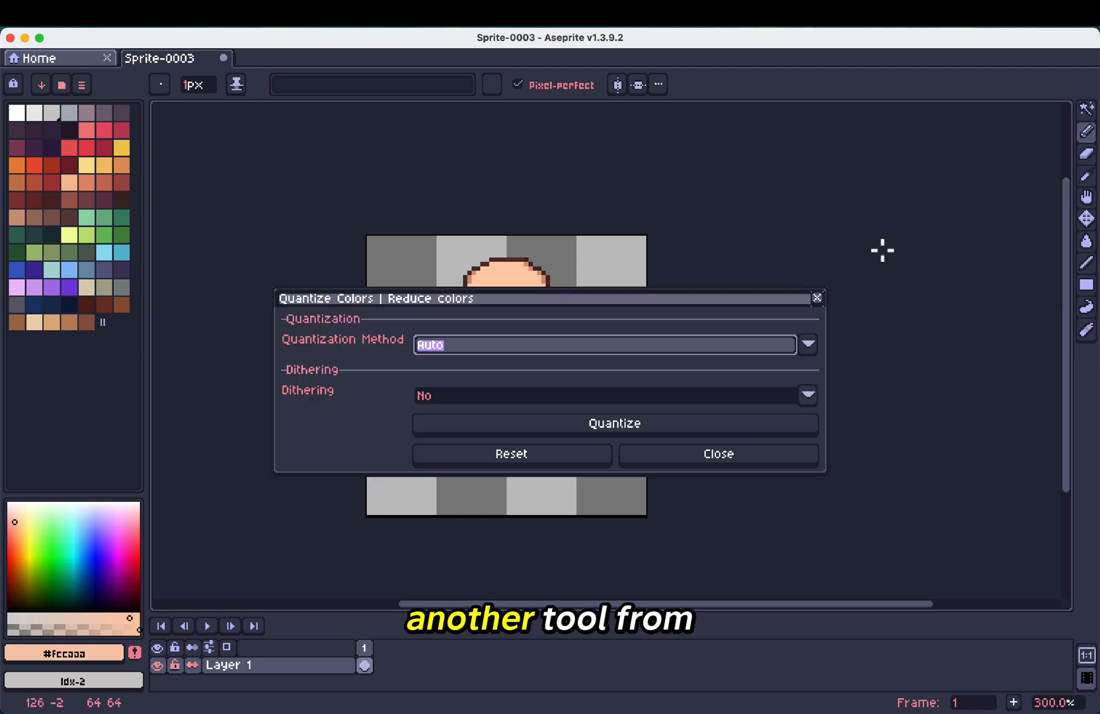
click(612, 431)
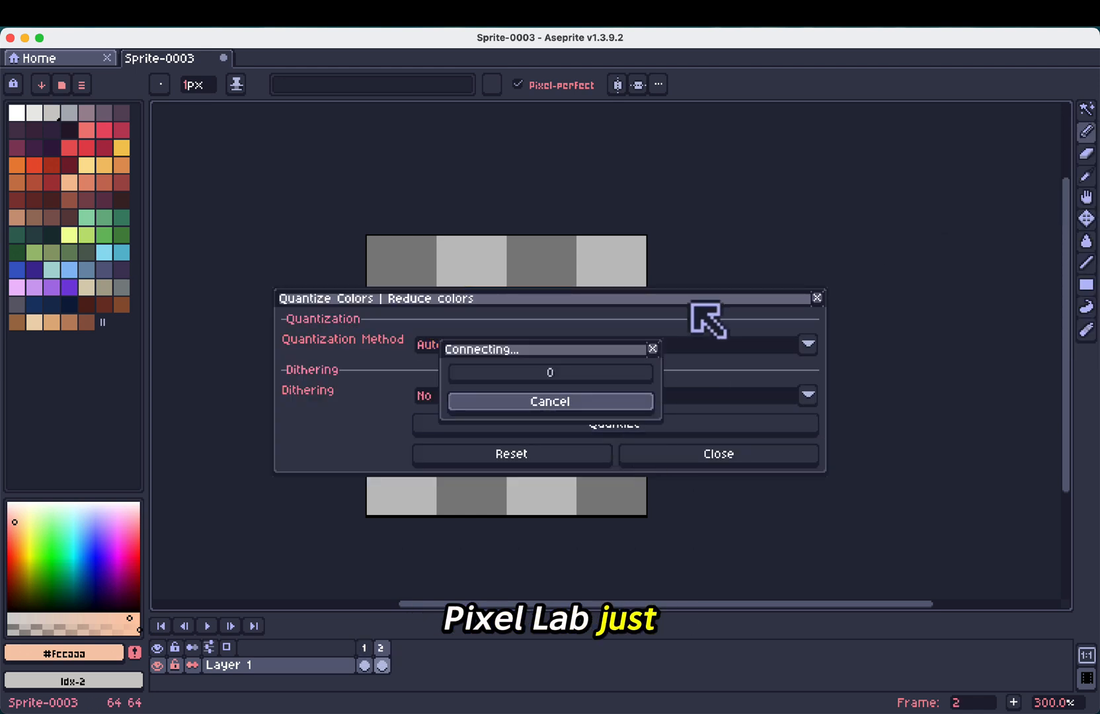
click(817, 298)
Step: Fill the character's pale beard with the skin colour #fccaaa using the Paint Bucket
scroll(536, 416, up, 1)
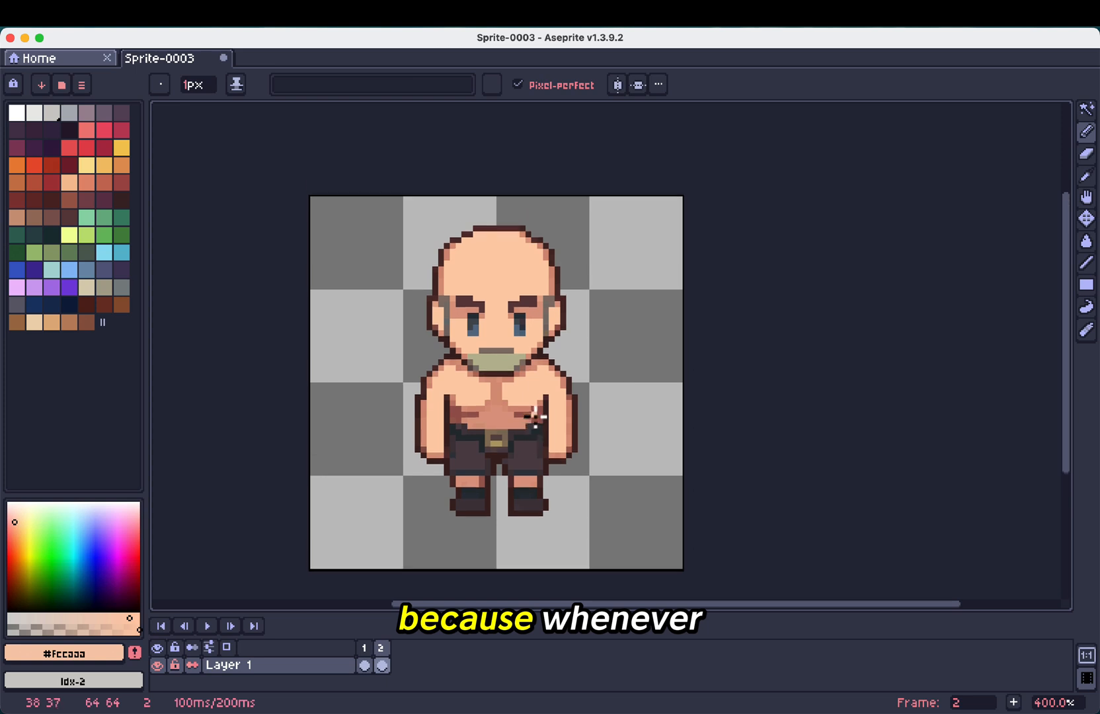
scroll(595, 403, left, 1)
scroll(633, 397, down, 1)
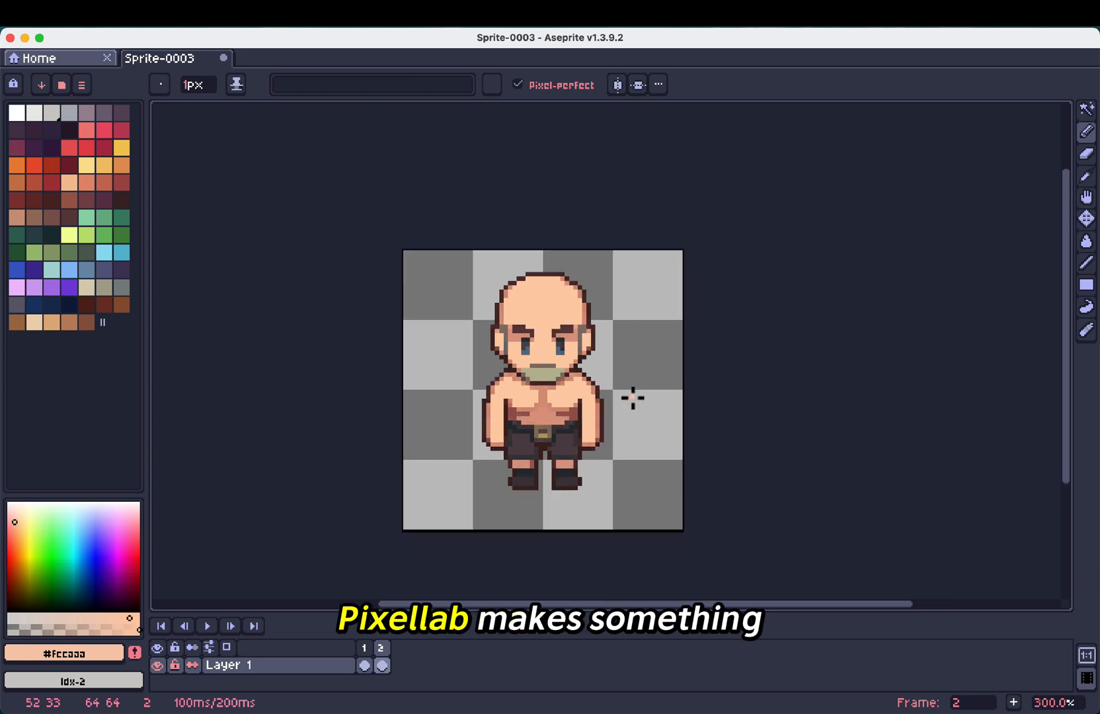
scroll(633, 397, down, 1)
scroll(632, 397, up, 2)
key(g)
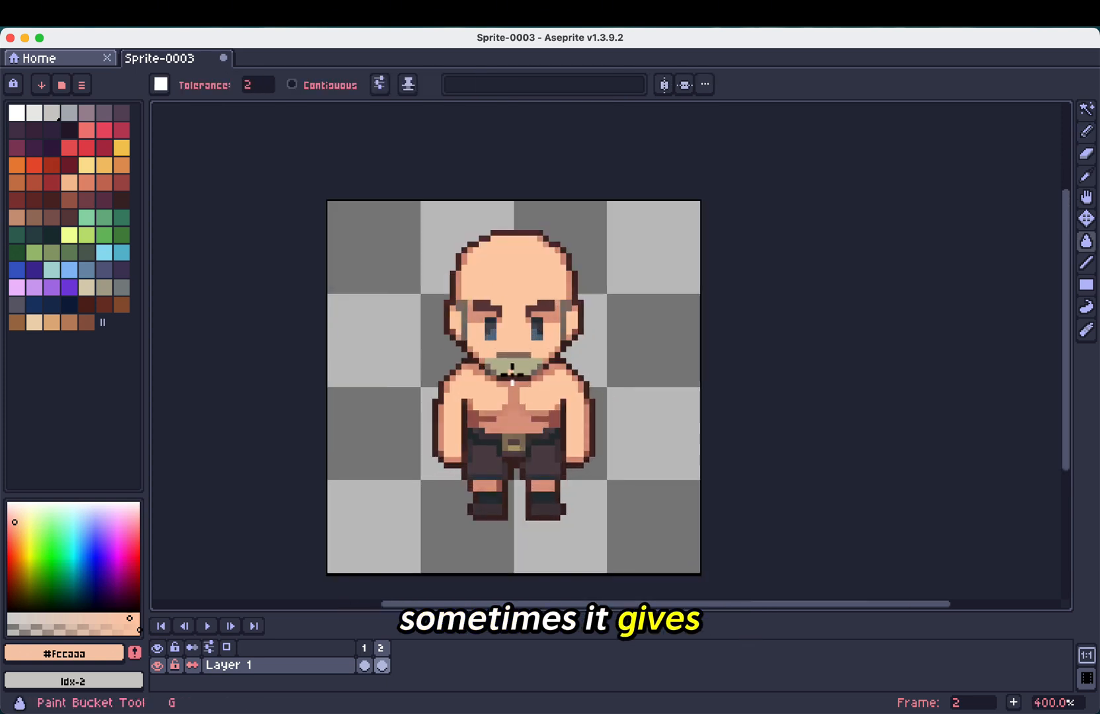
click(513, 367)
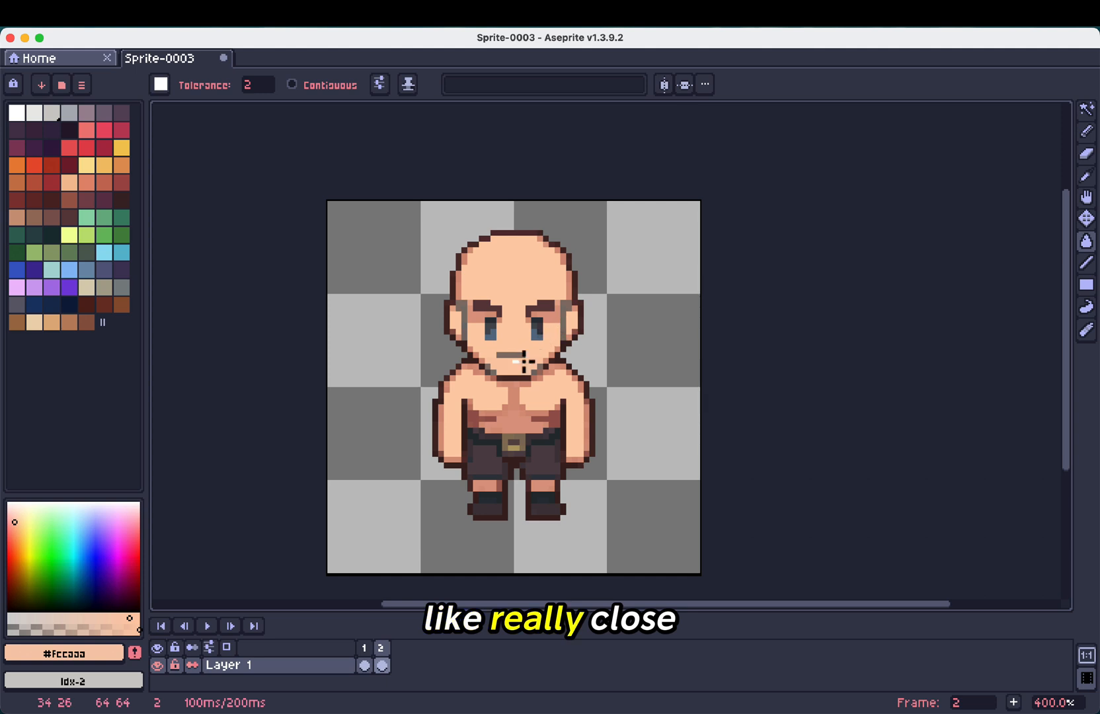
Step: Sample the darker skin shade #da9b82 and fill the grey sideburns using the Paint Bucket with Contiguous enabled
scroll(473, 329, up, 2)
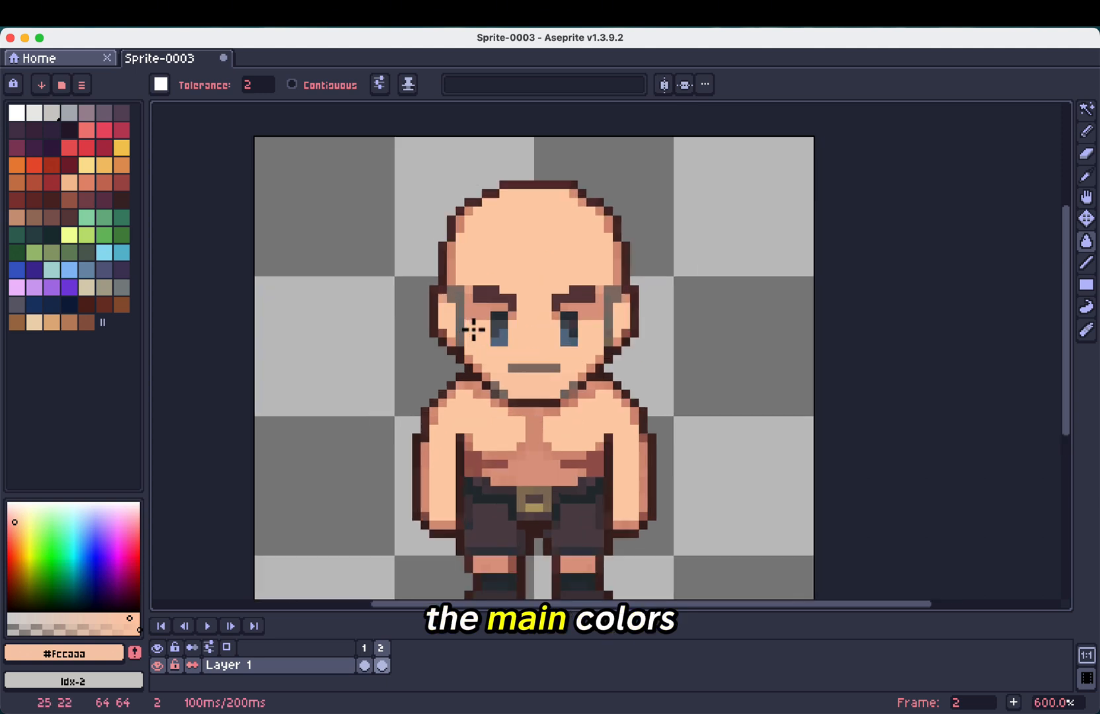
alt+click(457, 312)
key(super+z)
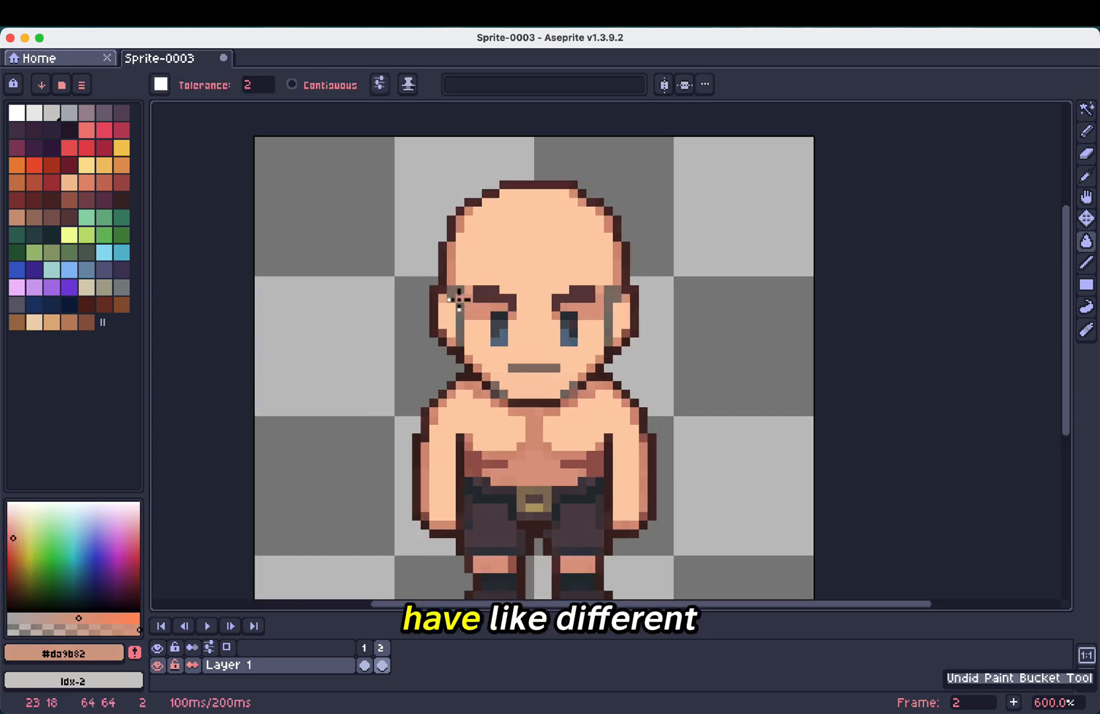
click(349, 86)
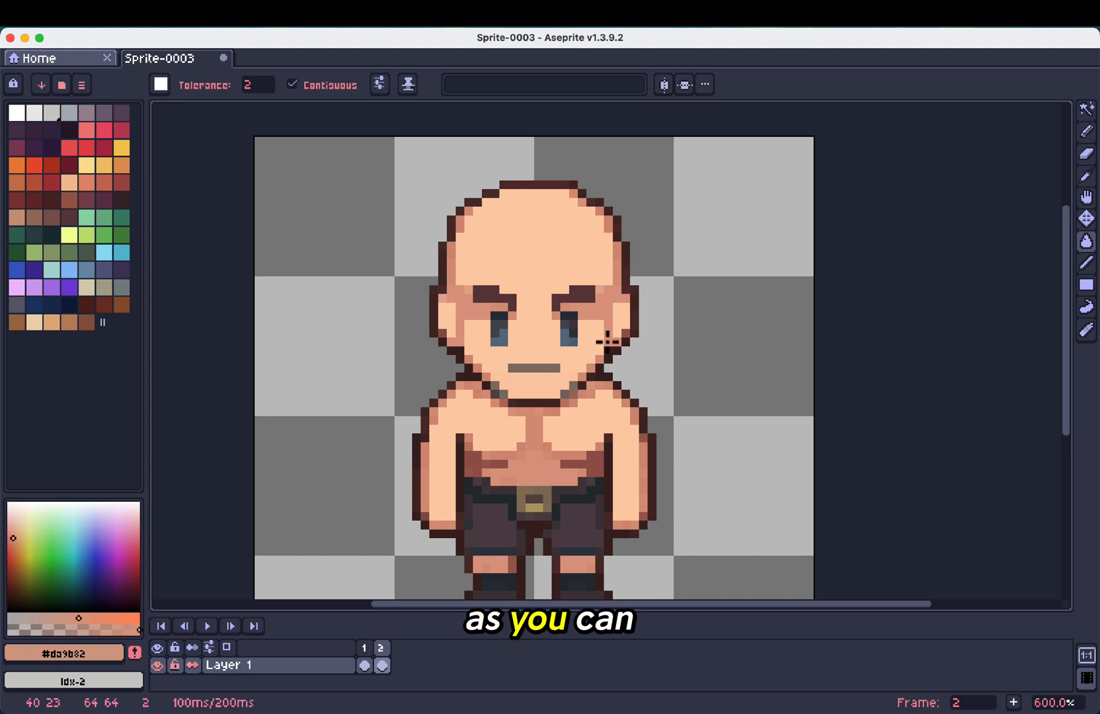
Step: Sample the shorts' dark colour #42373b and paint over the belt buckle with the Pencil
scroll(529, 387, down, 4)
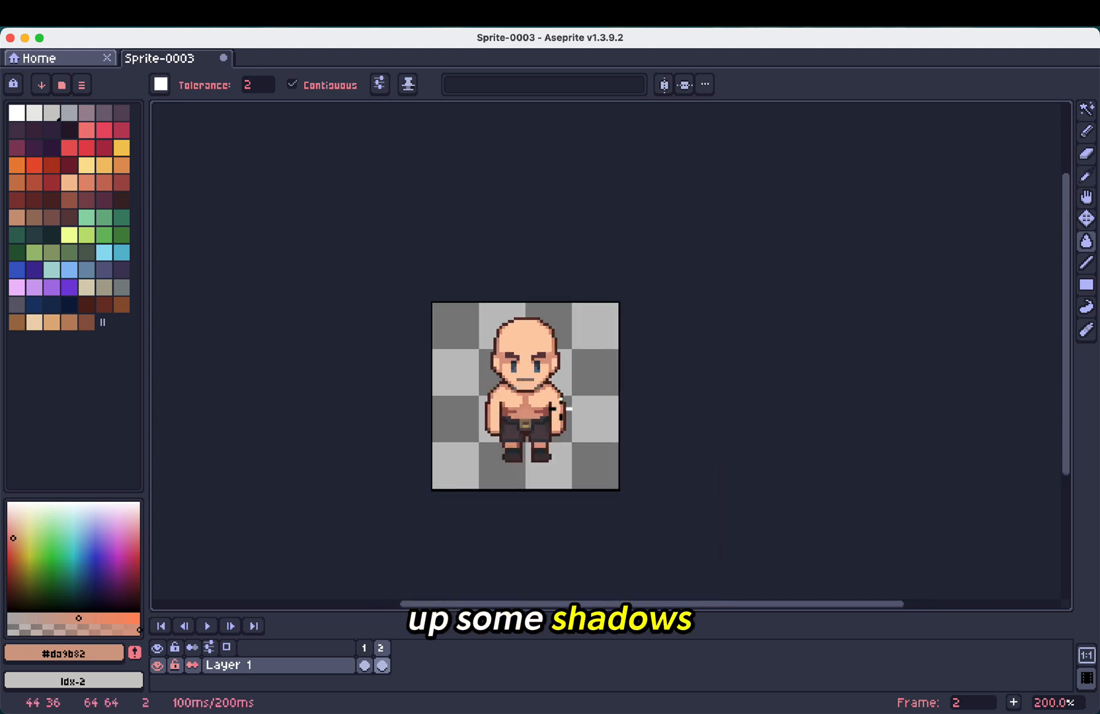
scroll(548, 413, up, 3)
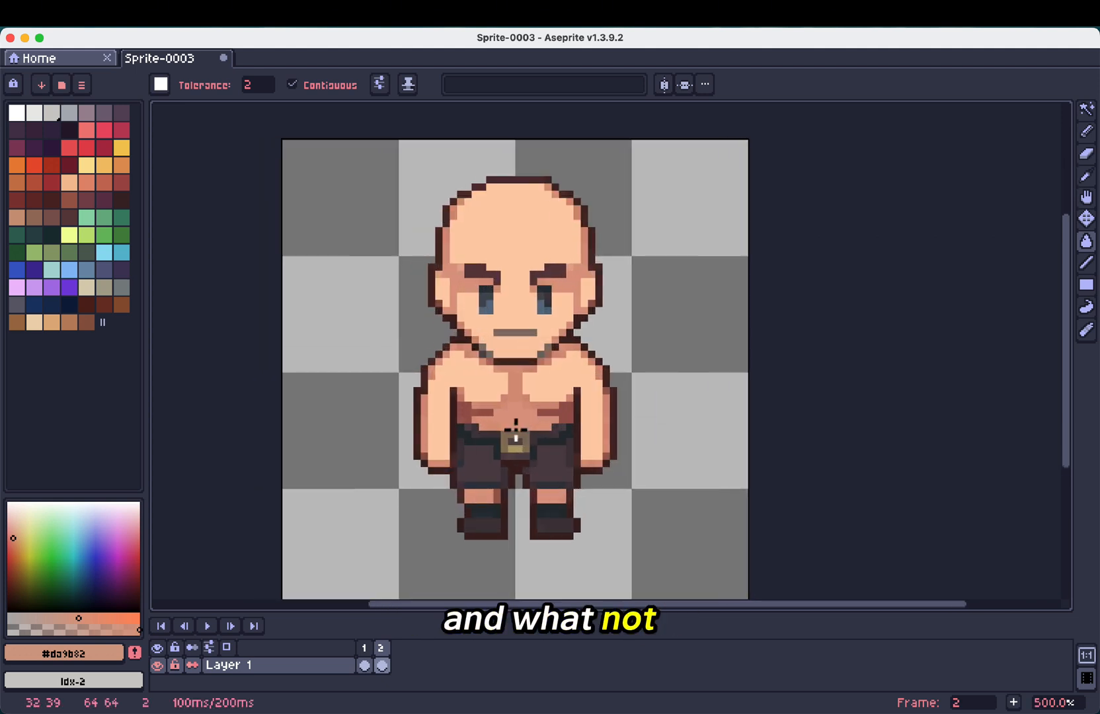
scroll(515, 430, left, 2)
scroll(522, 415, down, 1)
scroll(527, 411, down, 1)
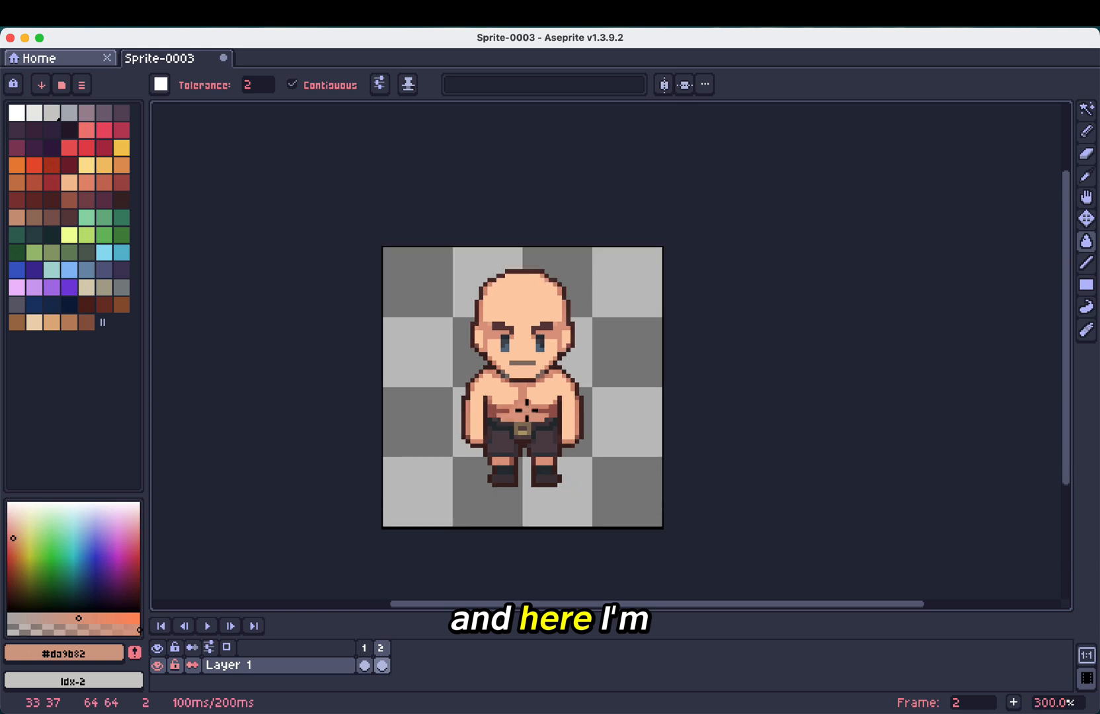
scroll(607, 455, down, 1)
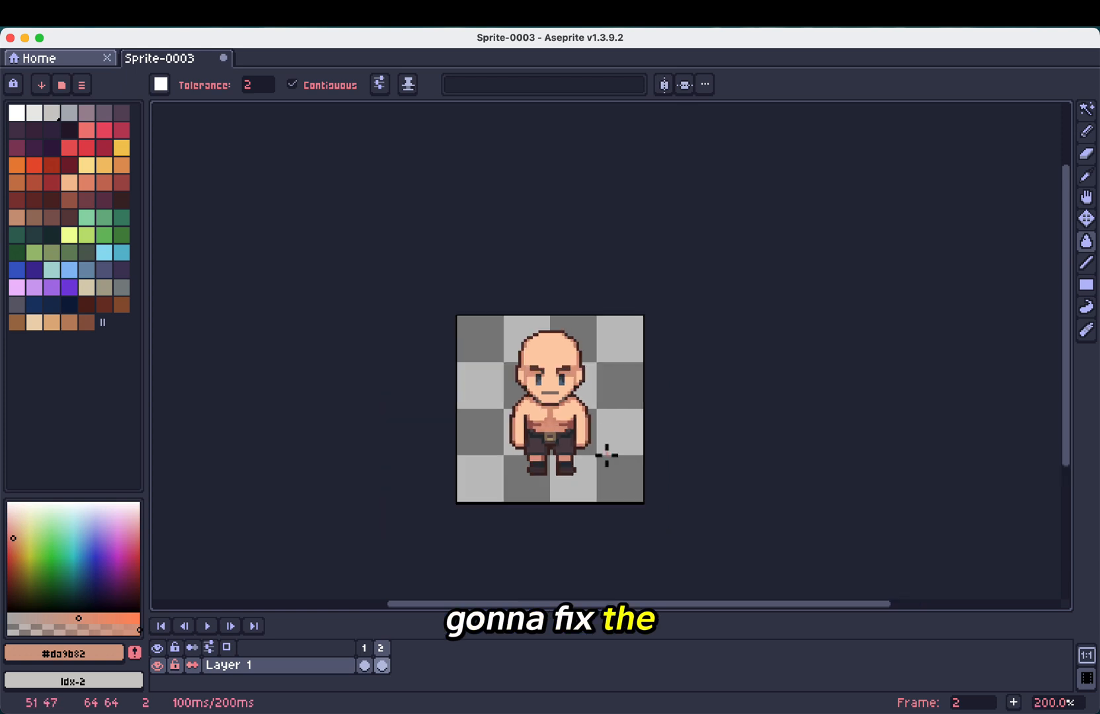
scroll(545, 453, up, 4)
key(i)
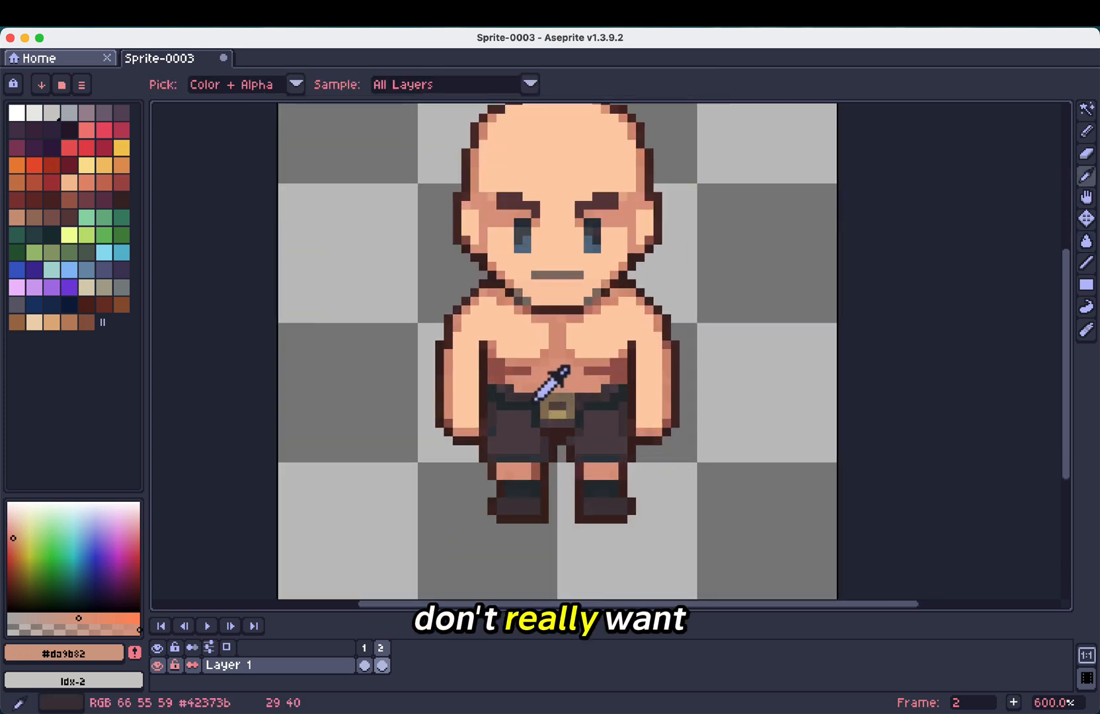
click(559, 396)
key(g)
key(b)
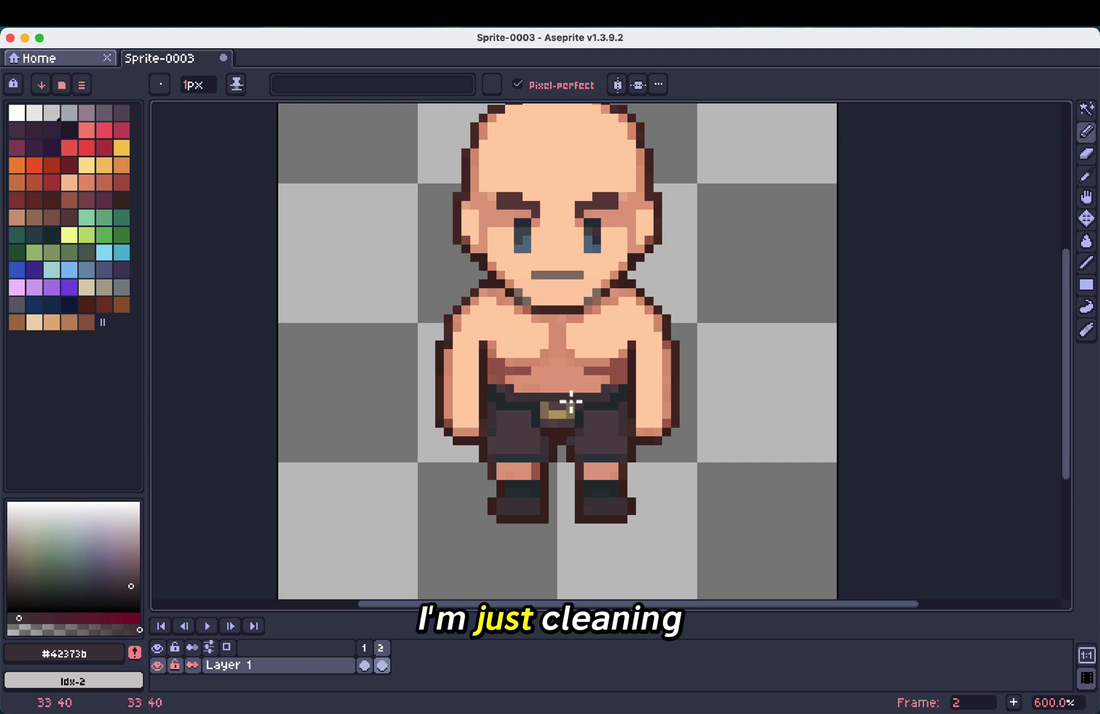
click(560, 415)
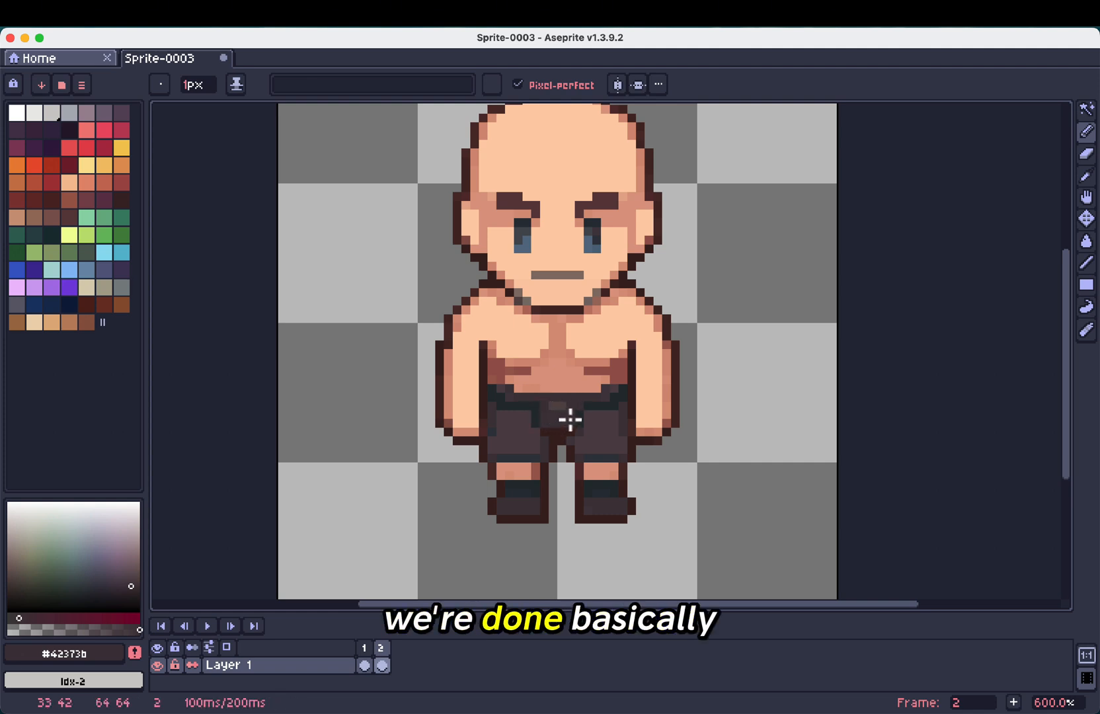
Step: Move the character down to the canvas's lower edge and set it as the From image in PixelLab's Rotate tool
scroll(560, 470, down, 4)
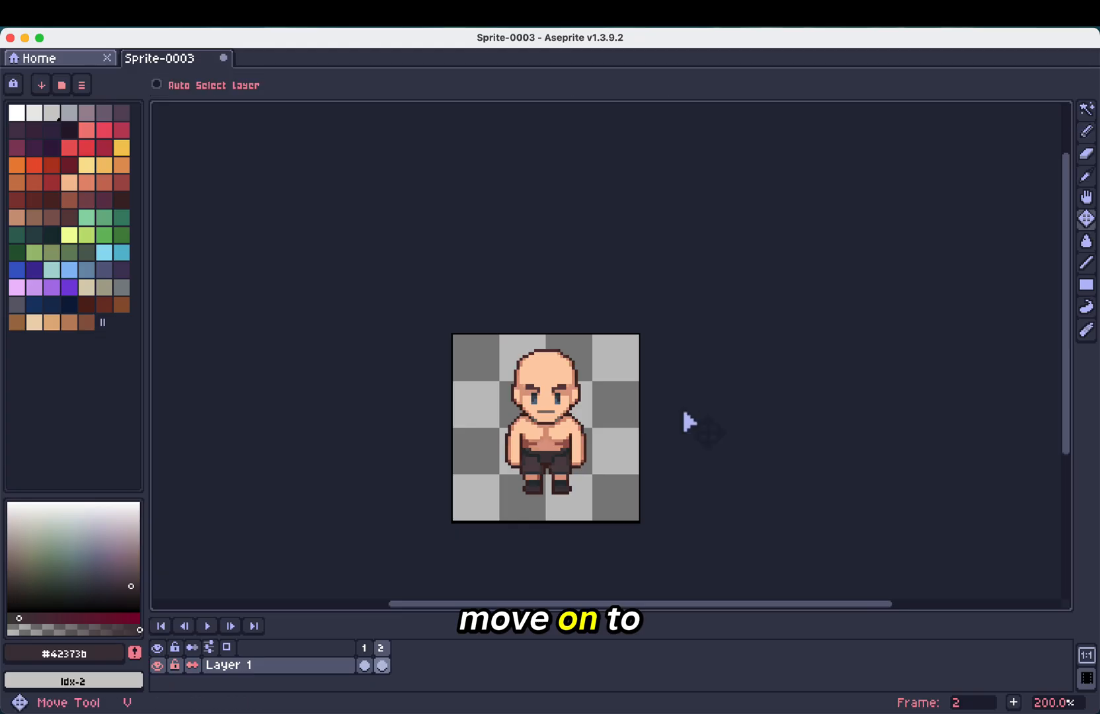
mouse_move(589, 450)
mouse_down()
mouse_move(597, 464)
mouse_move(585, 478)
mouse_move(580, 467)
mouse_up()
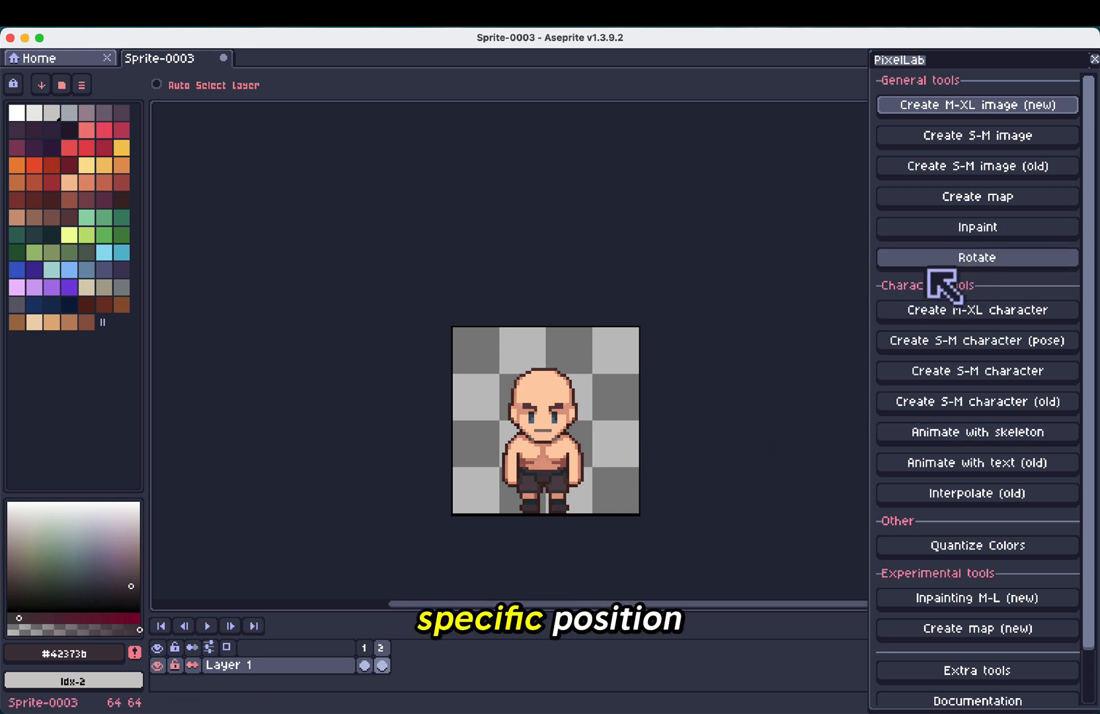
click(960, 261)
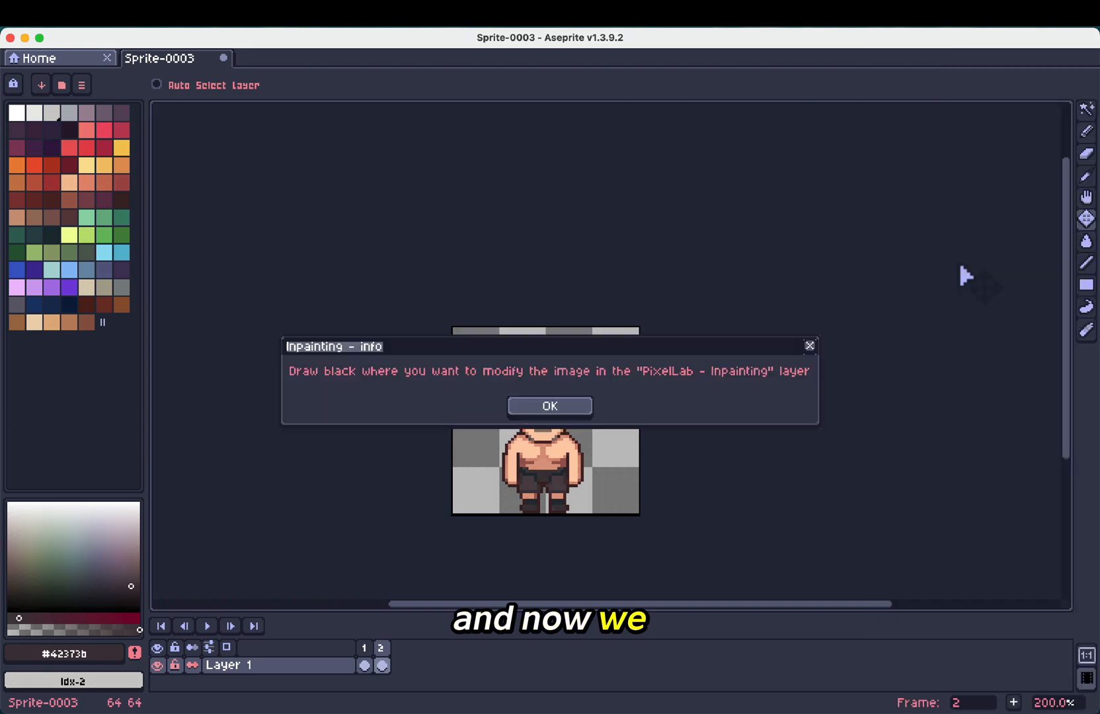
click(574, 402)
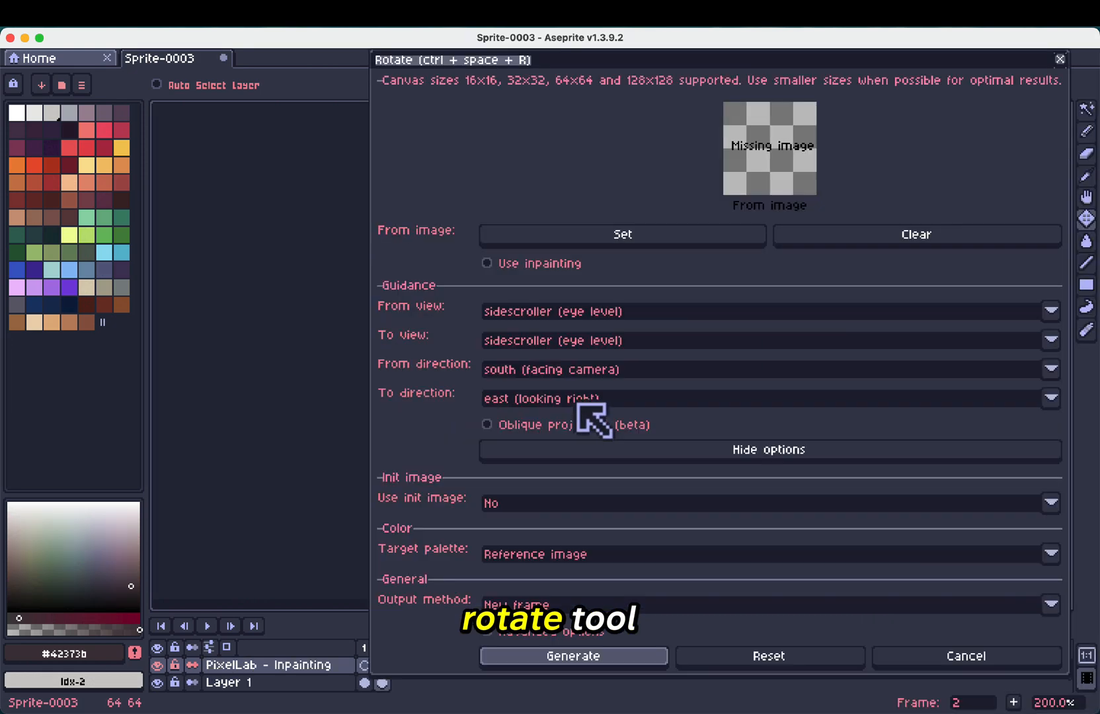
click(622, 235)
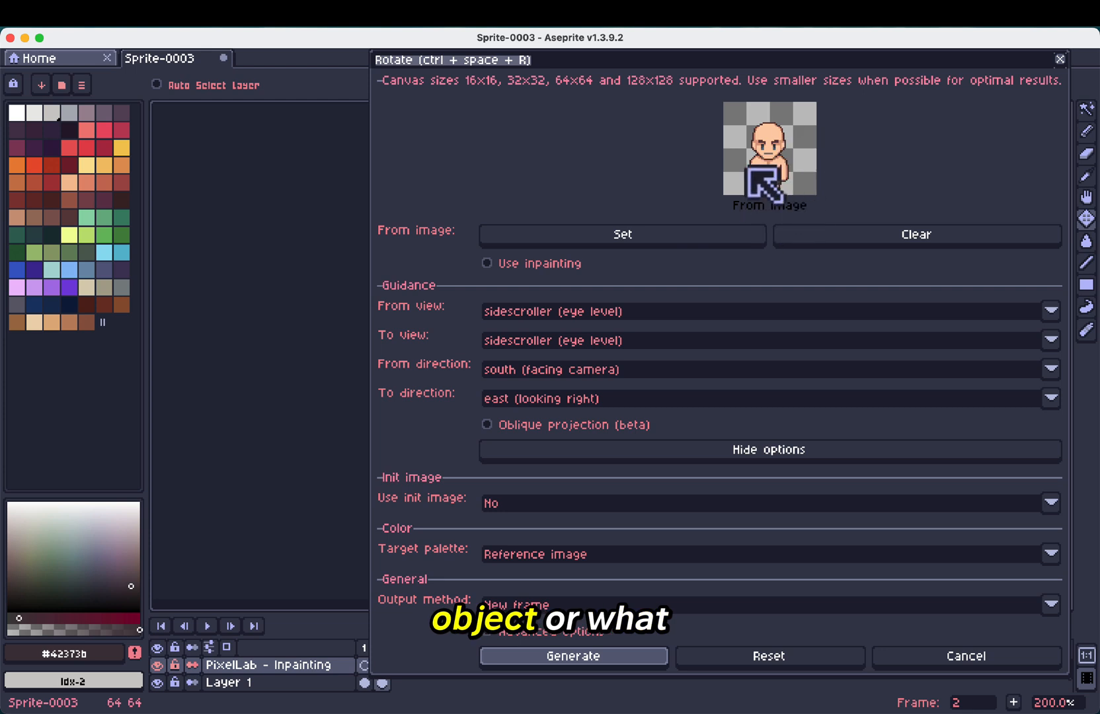
Step: Set both rotation views to high top-down (ca 35 degrees), with directions from south (facing camera) to east (looking right)
click(550, 316)
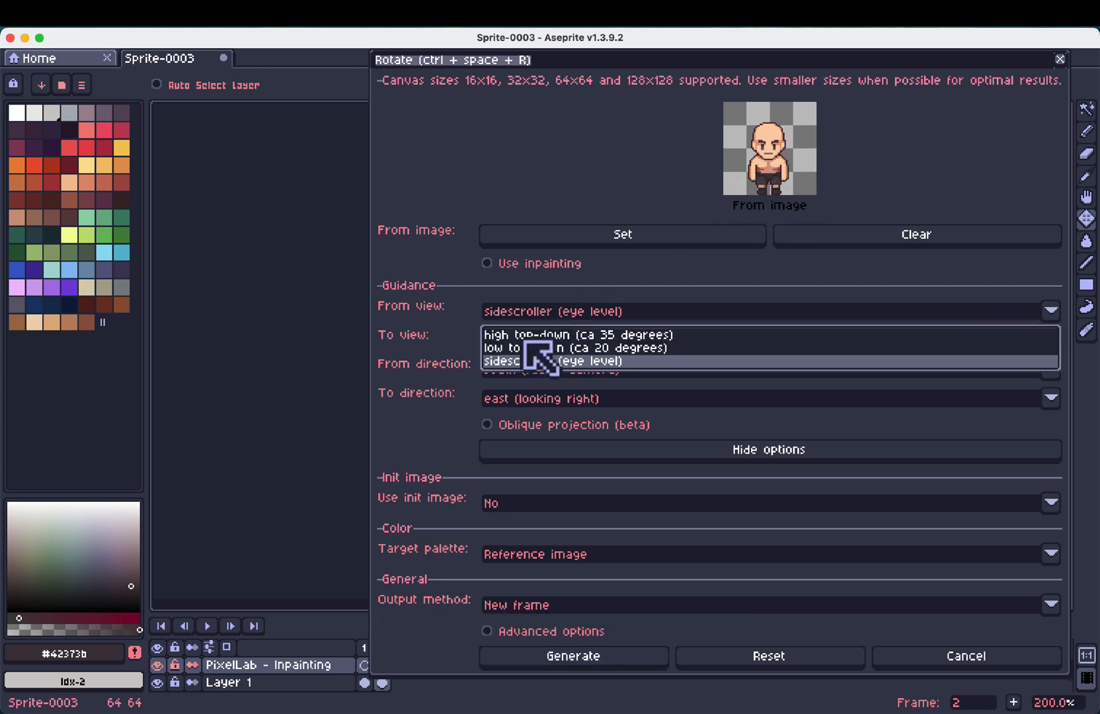
click(524, 331)
click(523, 341)
click(523, 364)
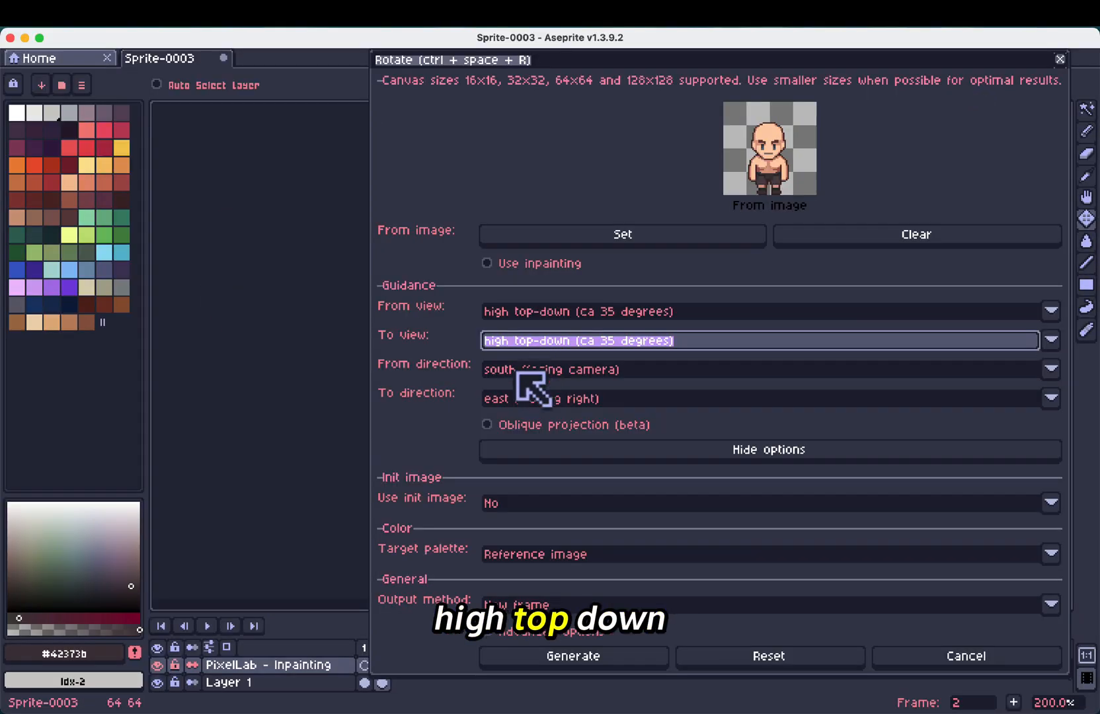
click(518, 372)
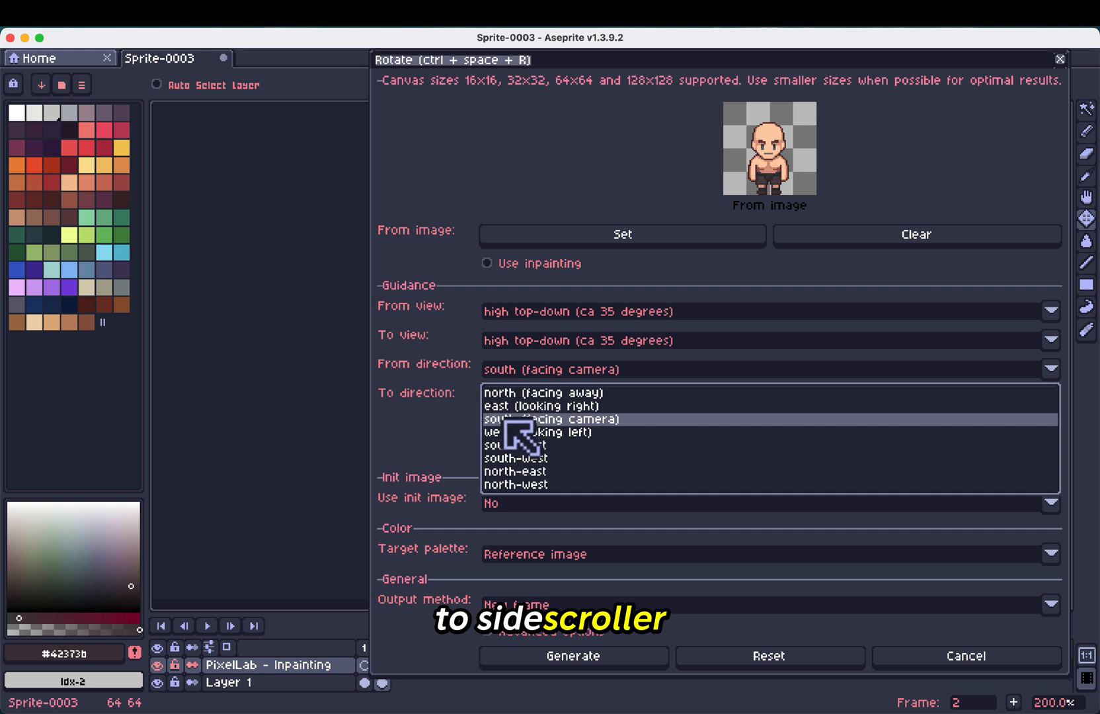
click(506, 421)
click(529, 399)
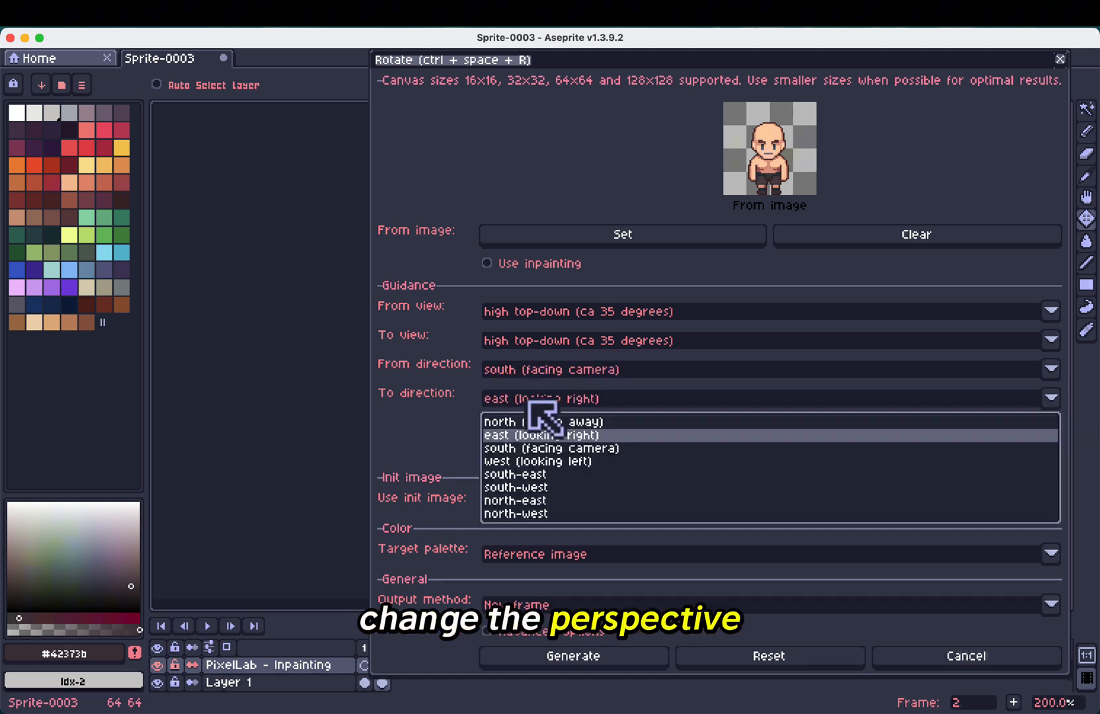
click(509, 436)
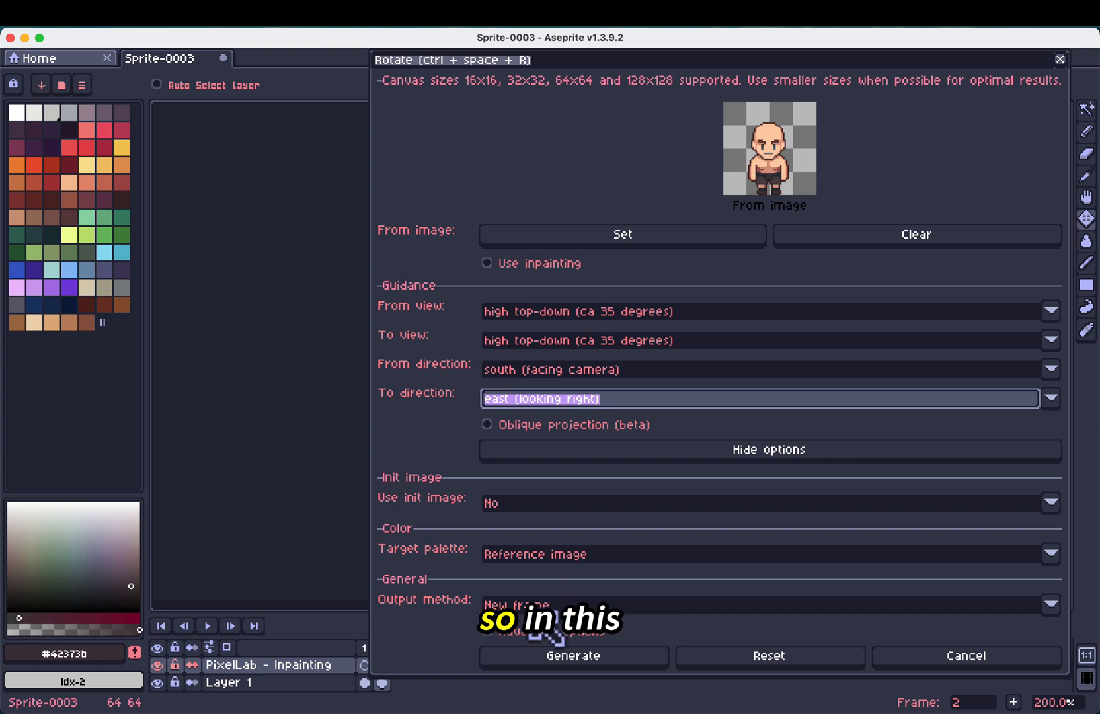
Step: Generate the east-facing view as a new frame with the Reference image palette, and retry for a second version
click(542, 559)
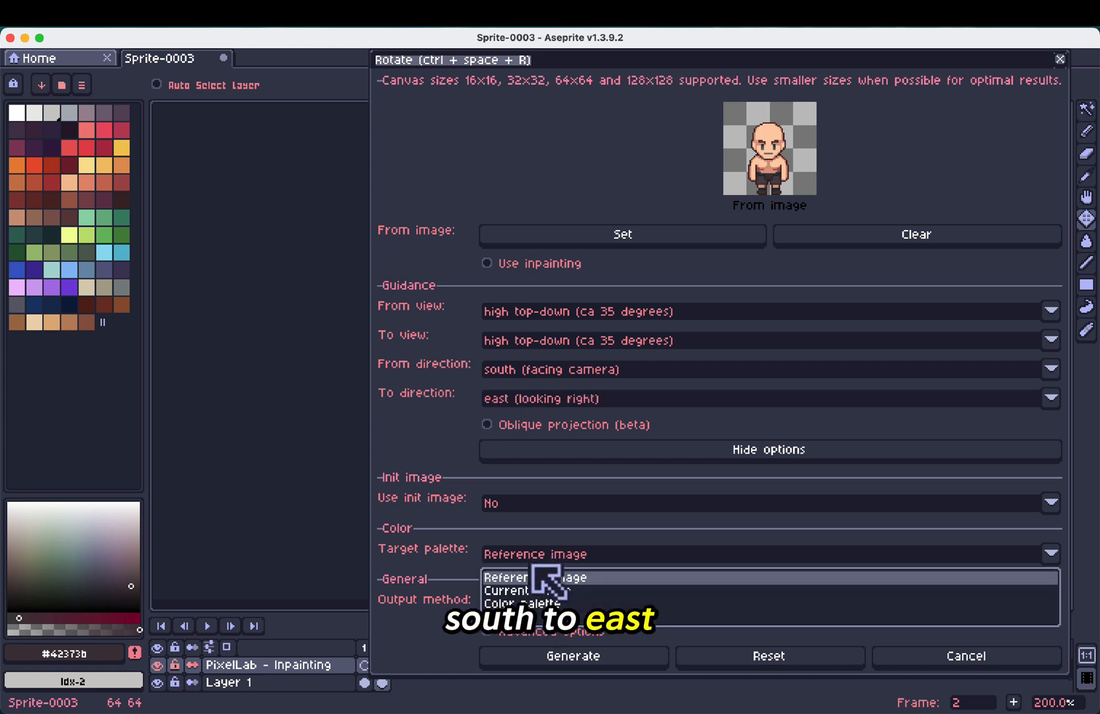
click(546, 559)
click(536, 602)
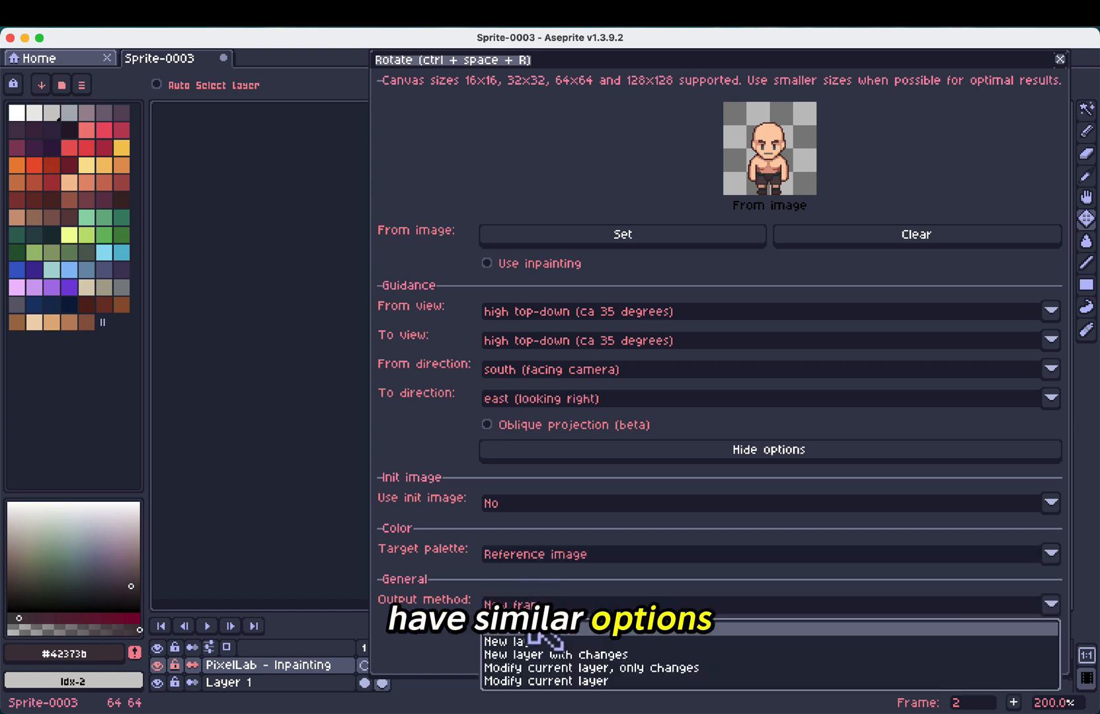
click(531, 631)
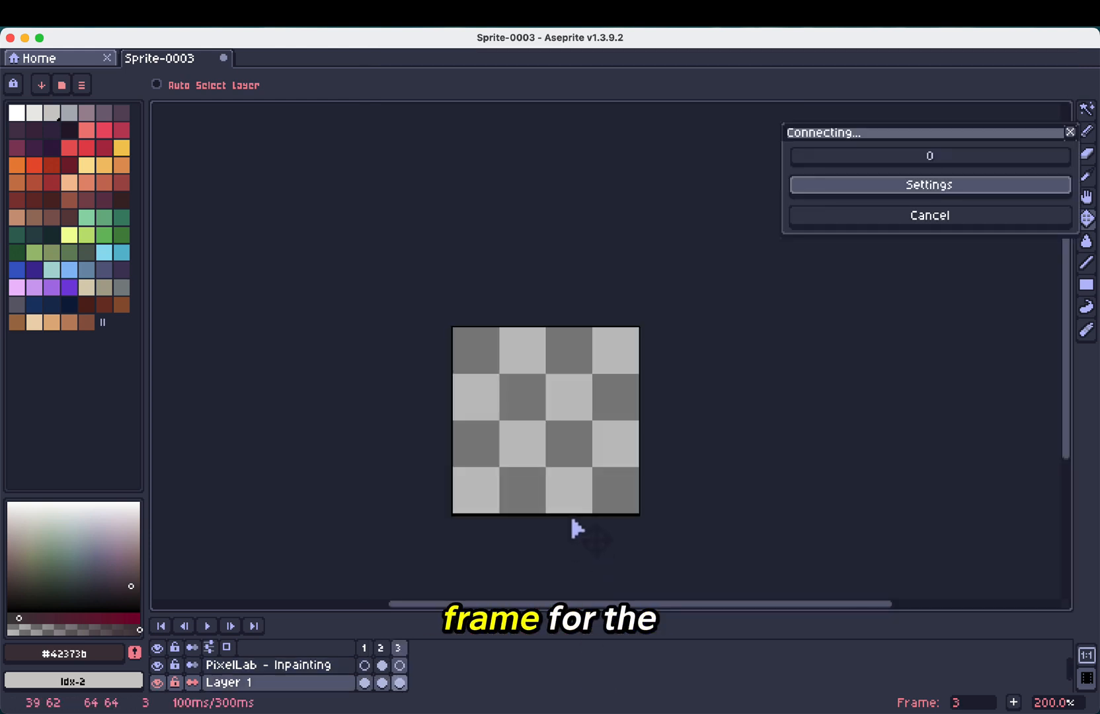
scroll(569, 512, down, 2)
scroll(569, 512, up, 1)
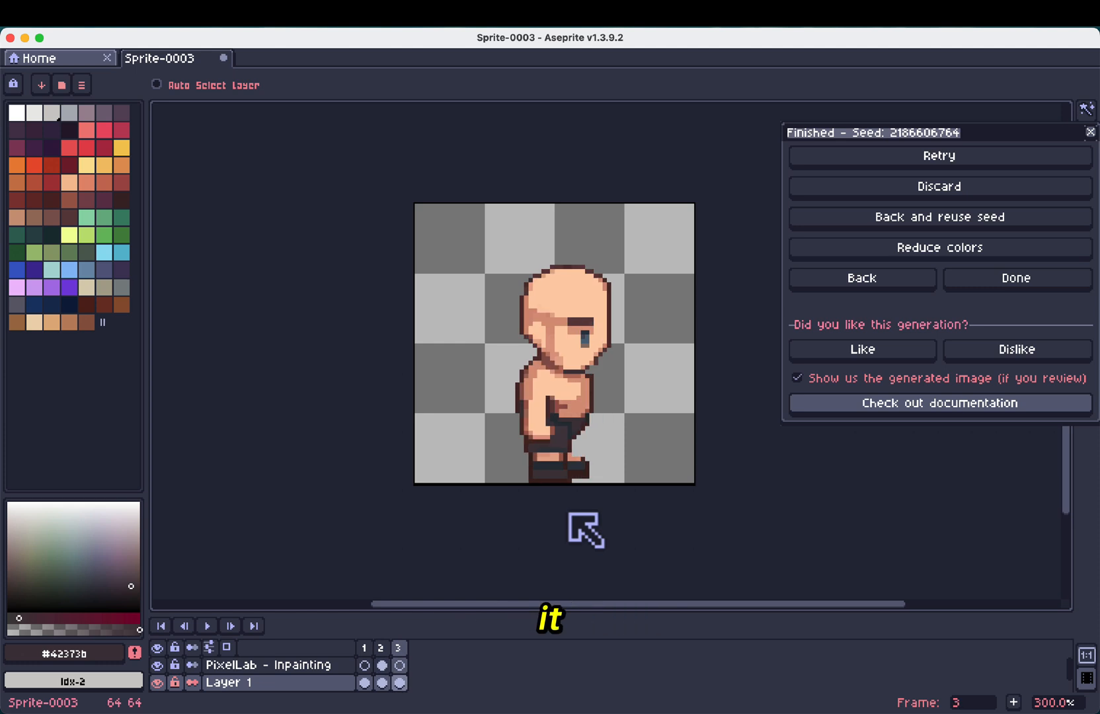
click(908, 162)
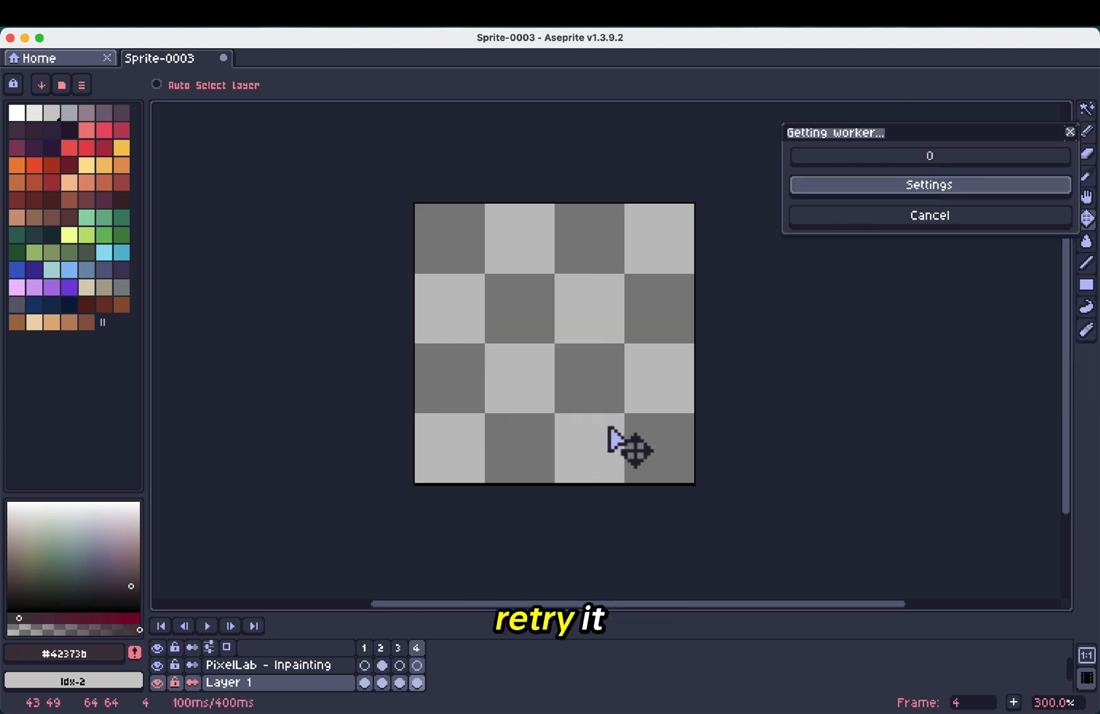
Step: Compare the front view with the generated side views by switching back and forth between their frames
key(Left)
key(Left)
key(Right)
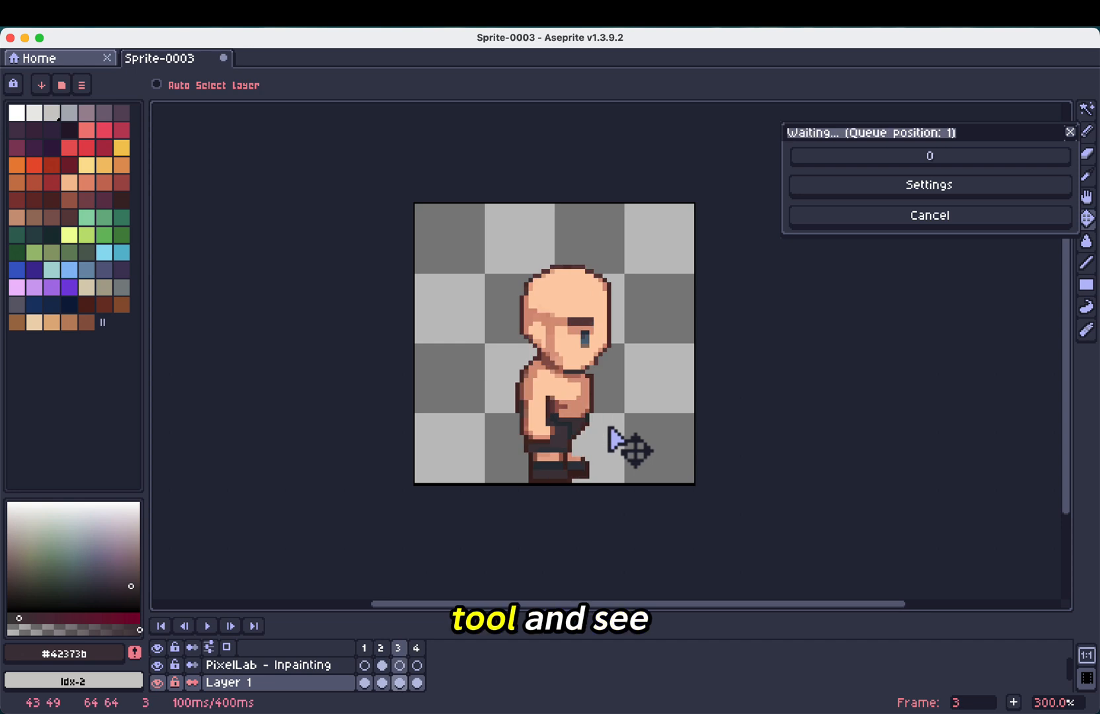
key(Left)
key(Right)
key(Right)
key(Left)
key(Left)
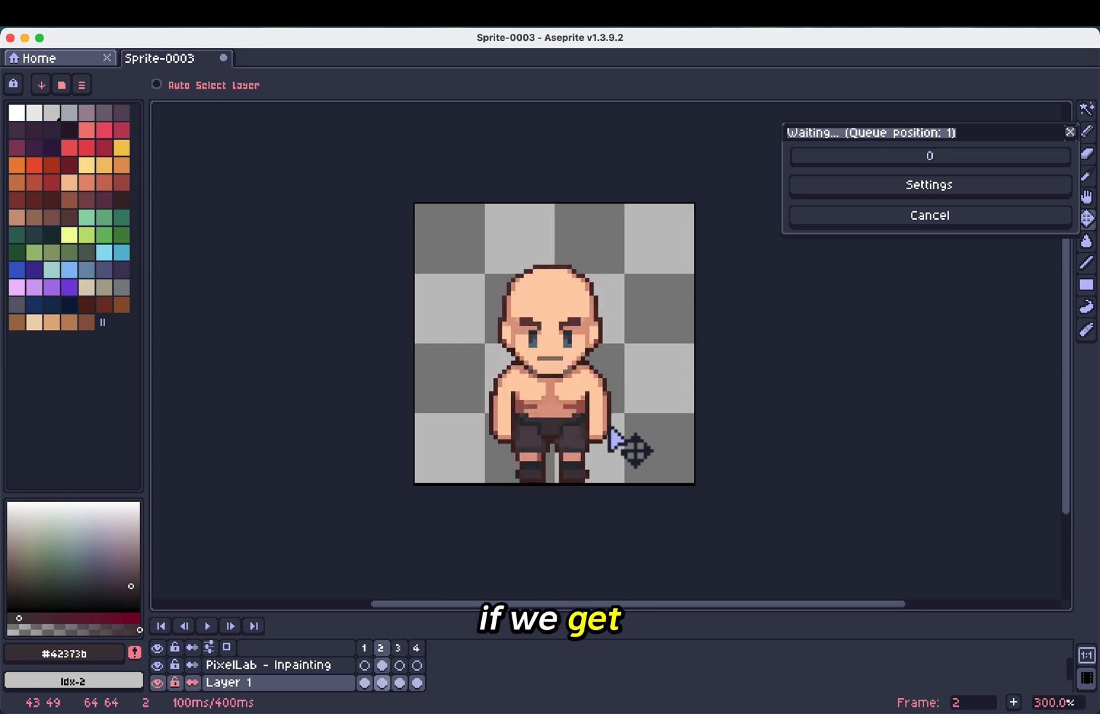
key(Right)
key(Left)
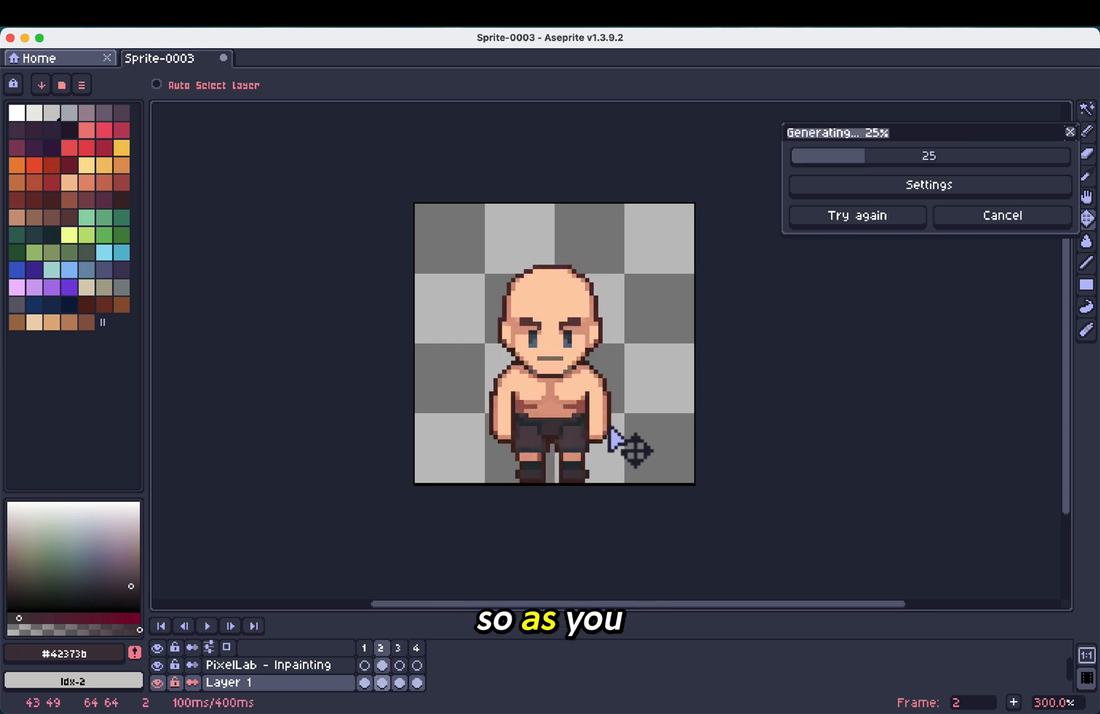
key(Right)
key(Right)
key(Left)
key(Left)
key(Right)
key(Right)
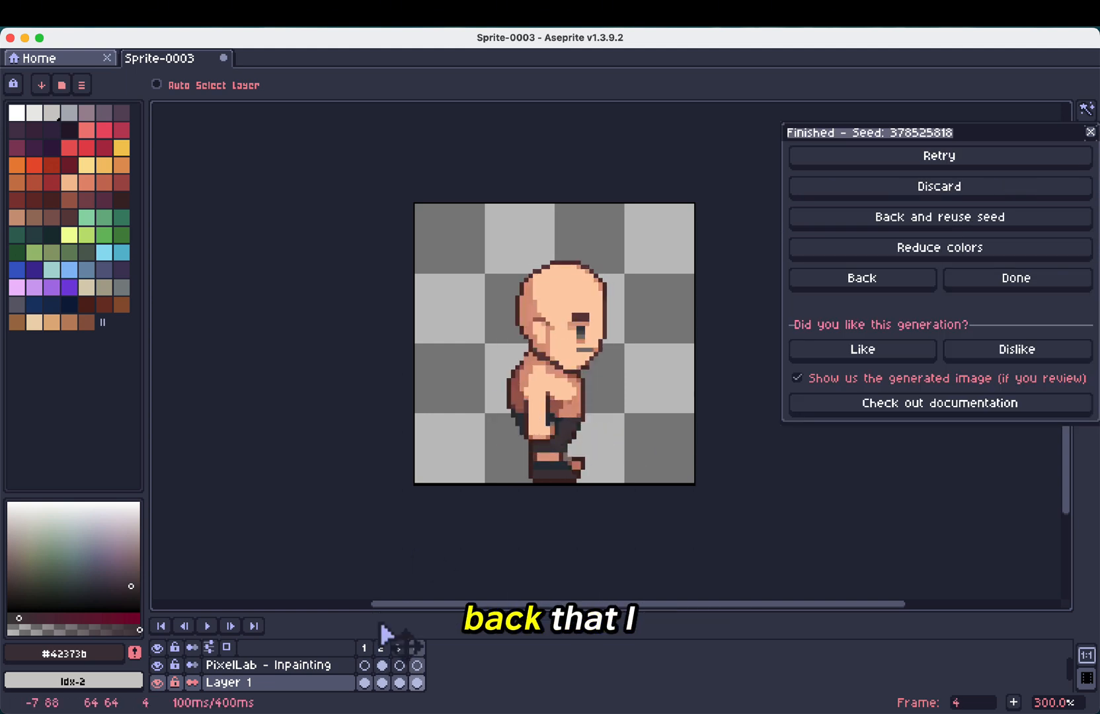
Step: Delete the first side-view frame and trim the bulging back in the second version with a 5 px Eraser
click(399, 665)
scroll(522, 449, up, 3)
key(e)
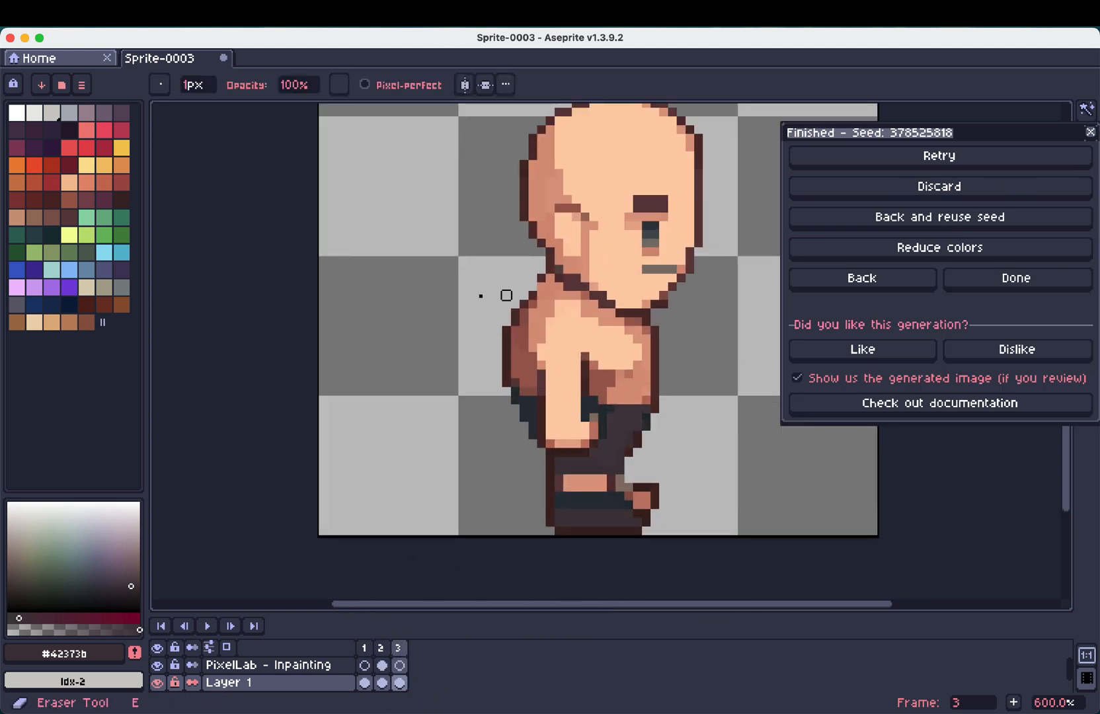
key(plus)
key(plus)
key(plus)
key(plus)
click(513, 296)
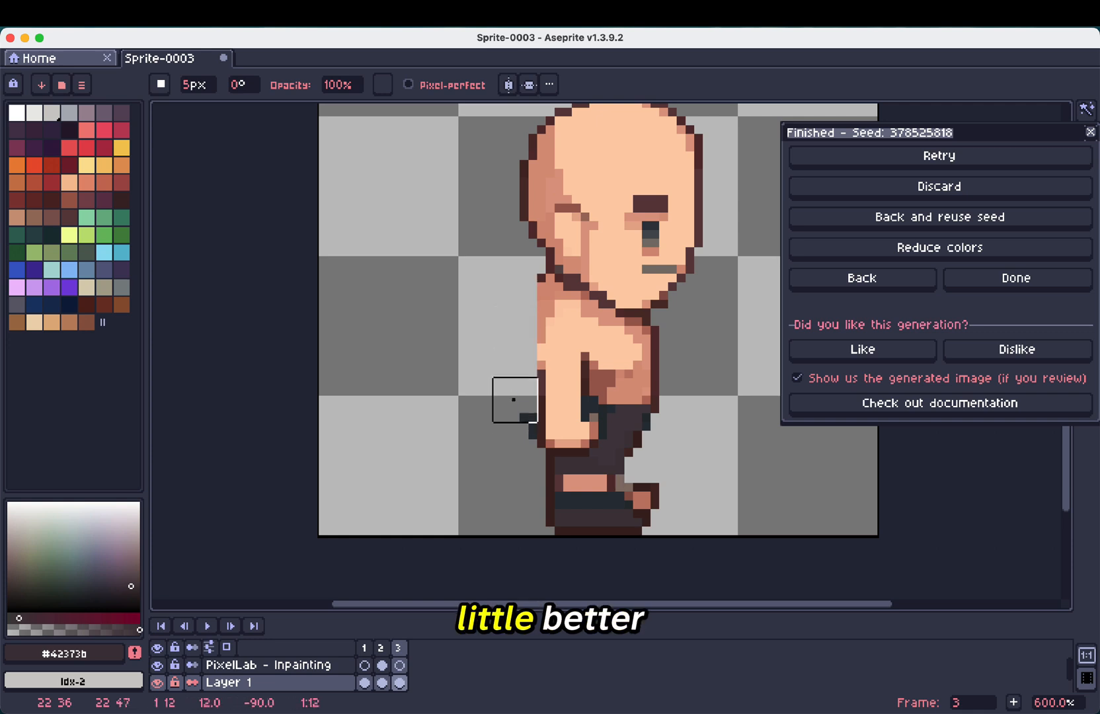
shift+click(511, 427)
Step: Sample the dark outline colour #572c30 and draw a straight 1 px outline down the side-view character's back with the Pencil
key(b)
alt+click(540, 281)
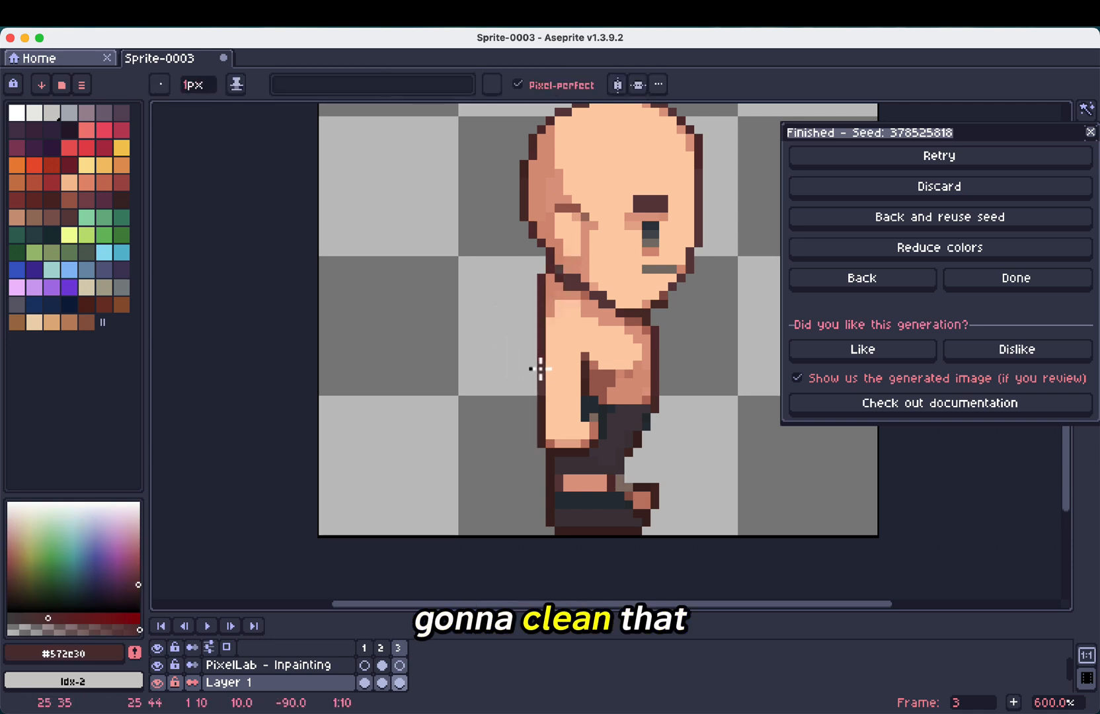
scroll(538, 324, down, 3)
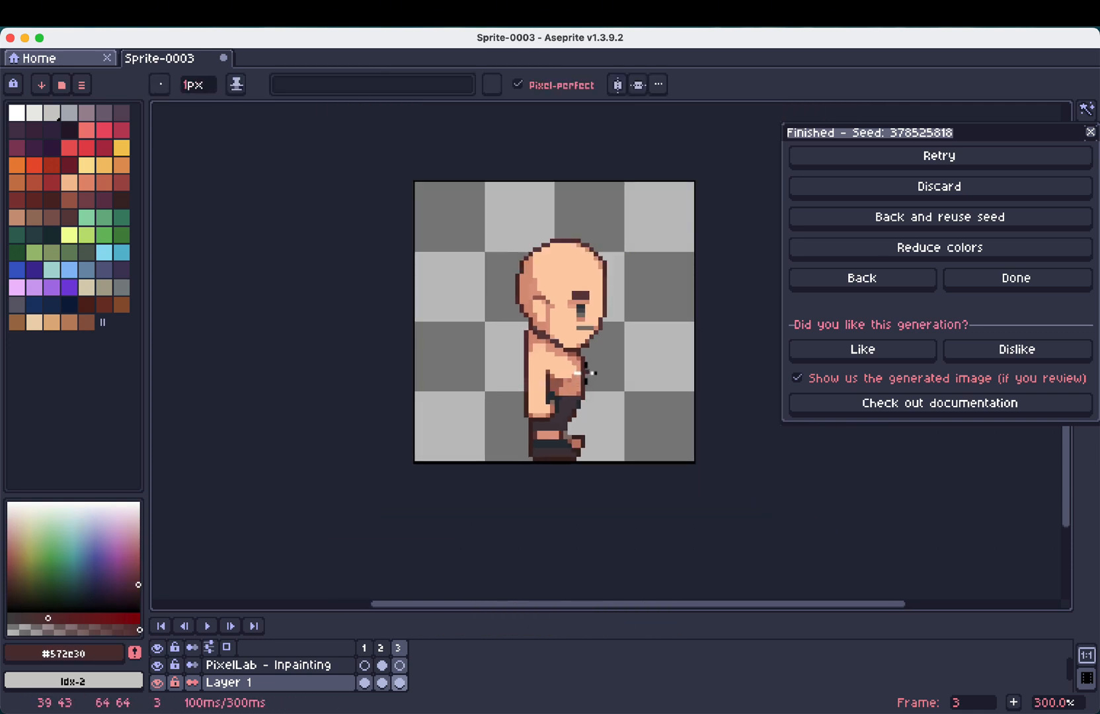
Step: Erase the protruding front edge of the side-view torso and redraw its outline in the sampled dark brown with the Pencil
scroll(588, 372, up, 3)
key(e)
drag(586, 363, 589, 425)
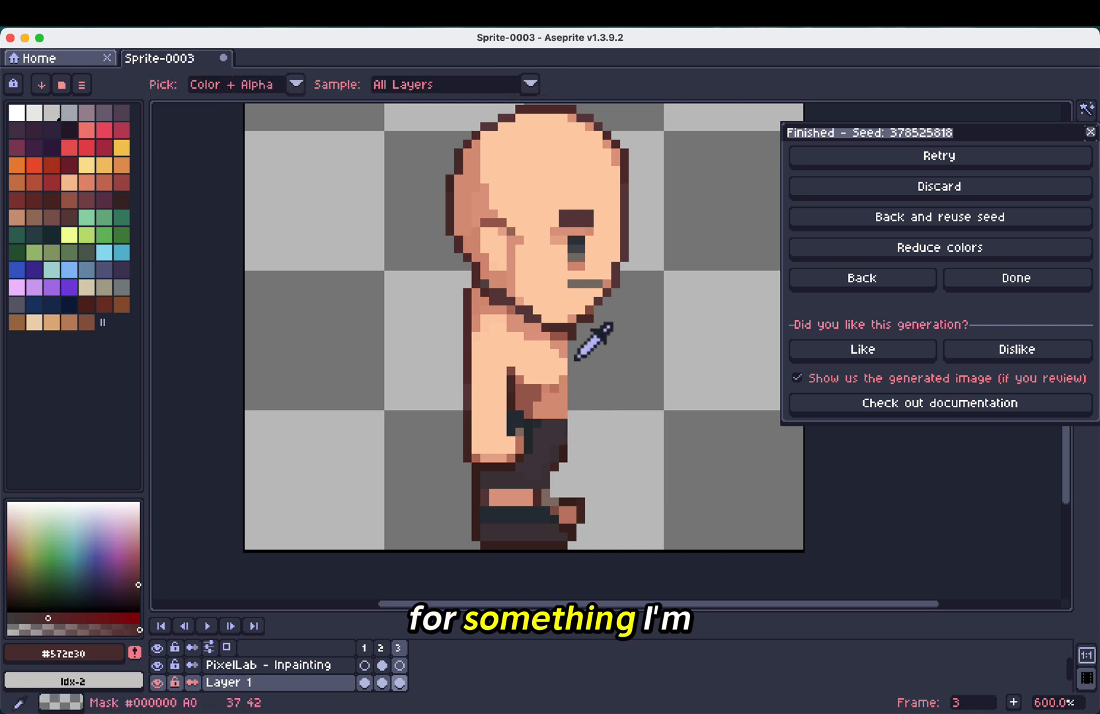
alt+click(569, 335)
key(b)
drag(564, 346, 565, 411)
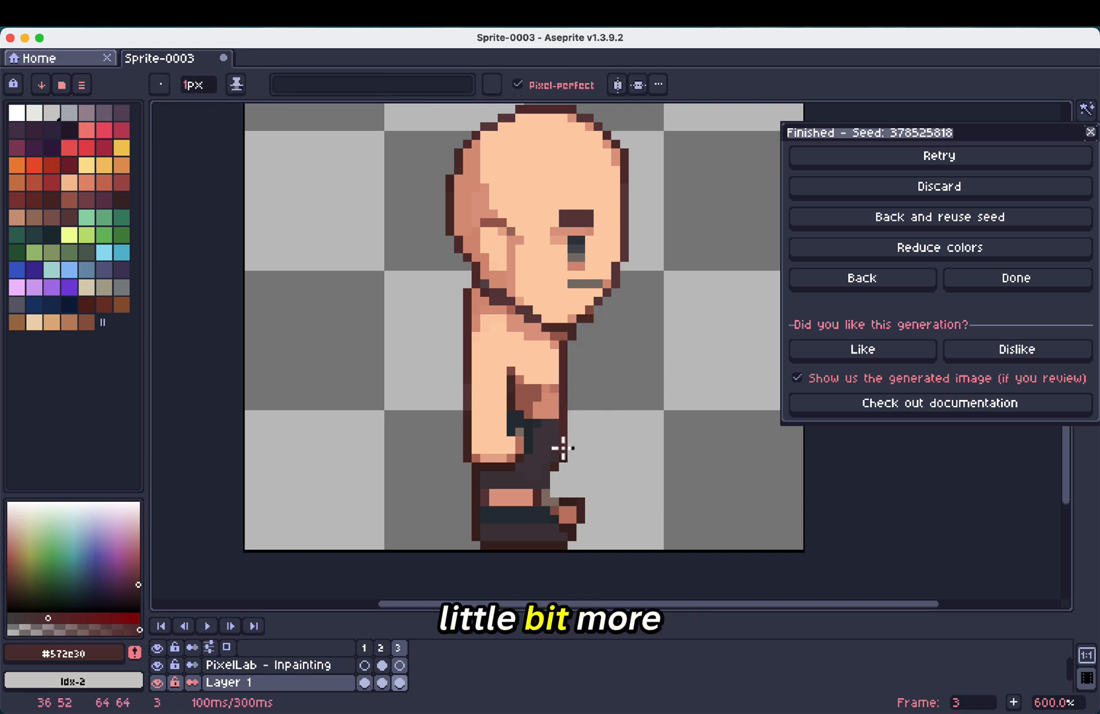
Step: Regenerate the east rotation using the edited side view as init image at strength 223, and retry the generation once
key(e)
key(b)
scroll(579, 370, down, 4)
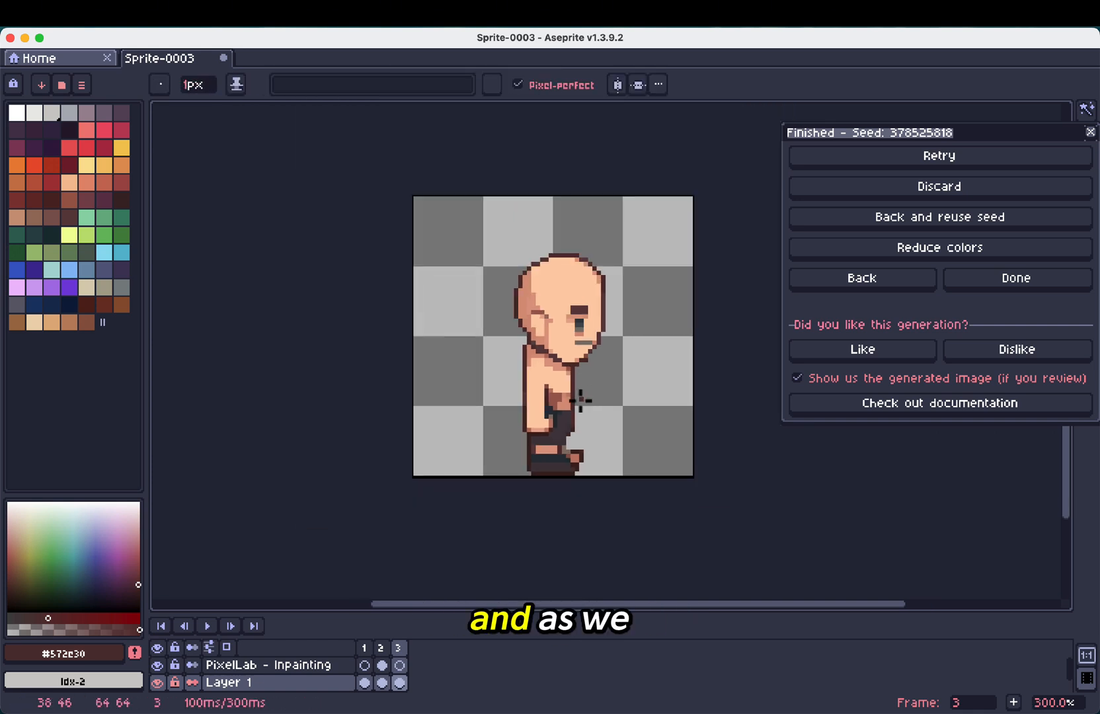
scroll(681, 380, right, 1)
key(e)
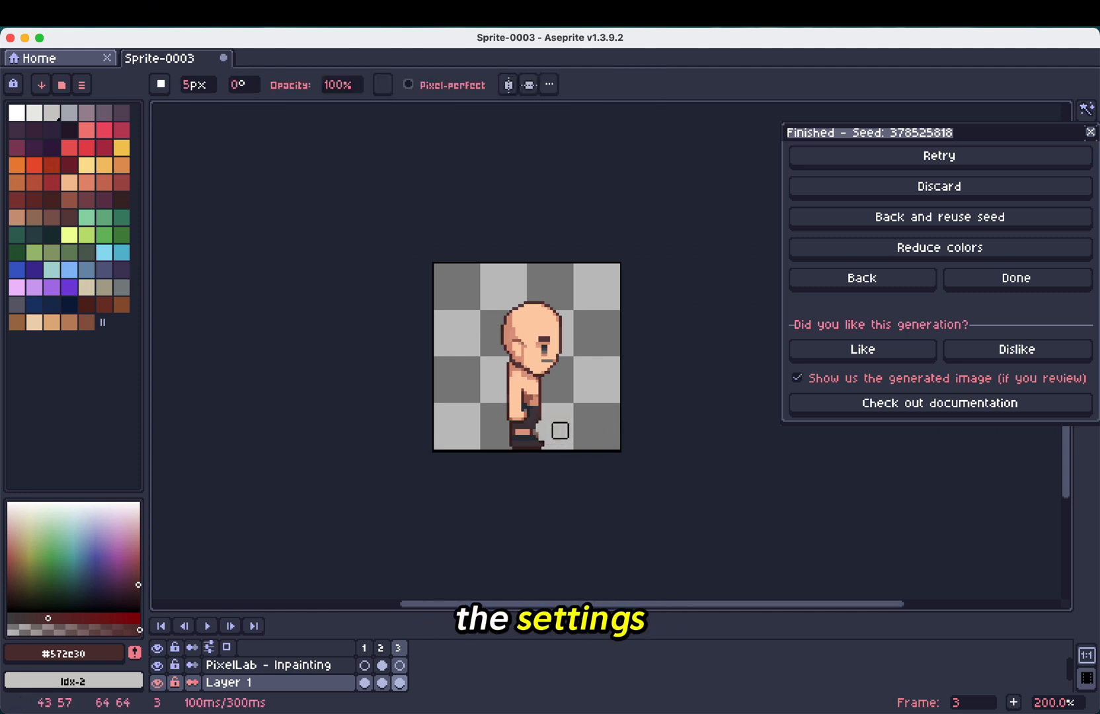
click(853, 281)
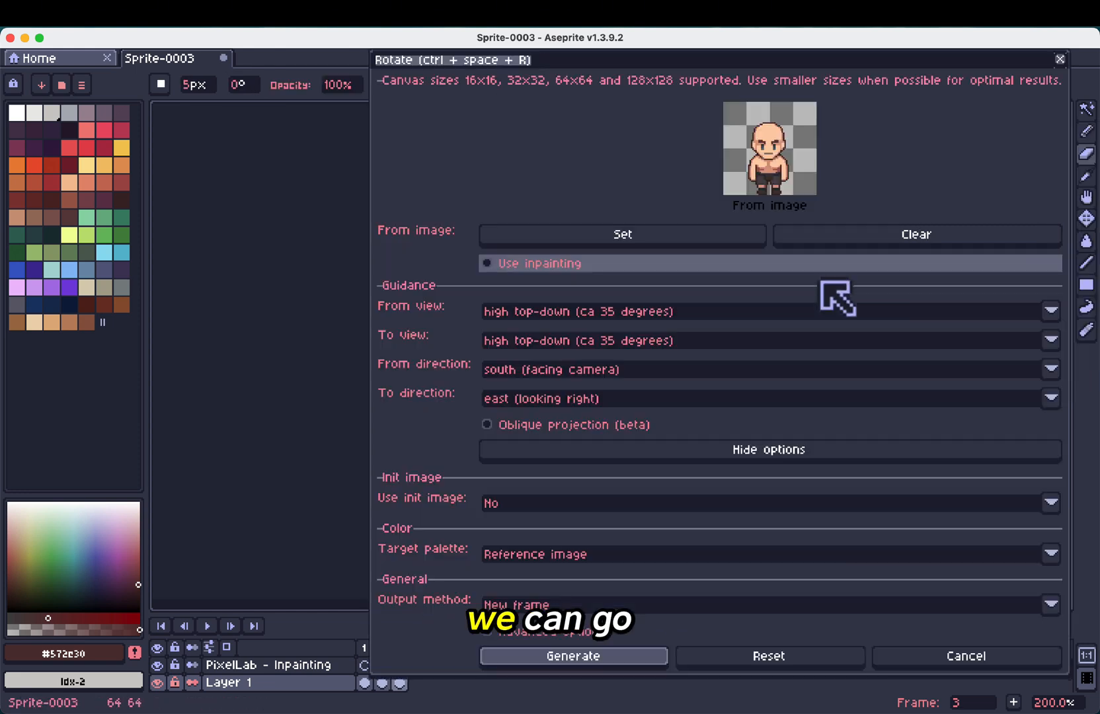
click(554, 507)
click(538, 525)
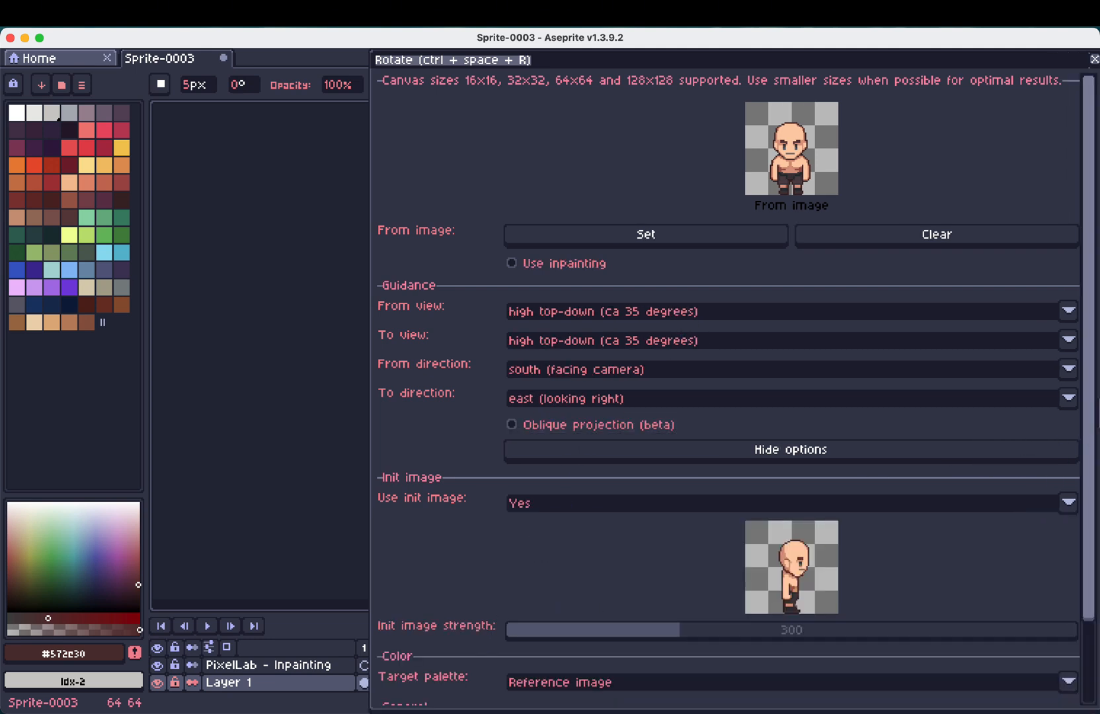
scroll(728, 463, down, 3)
drag(652, 539, 638, 555)
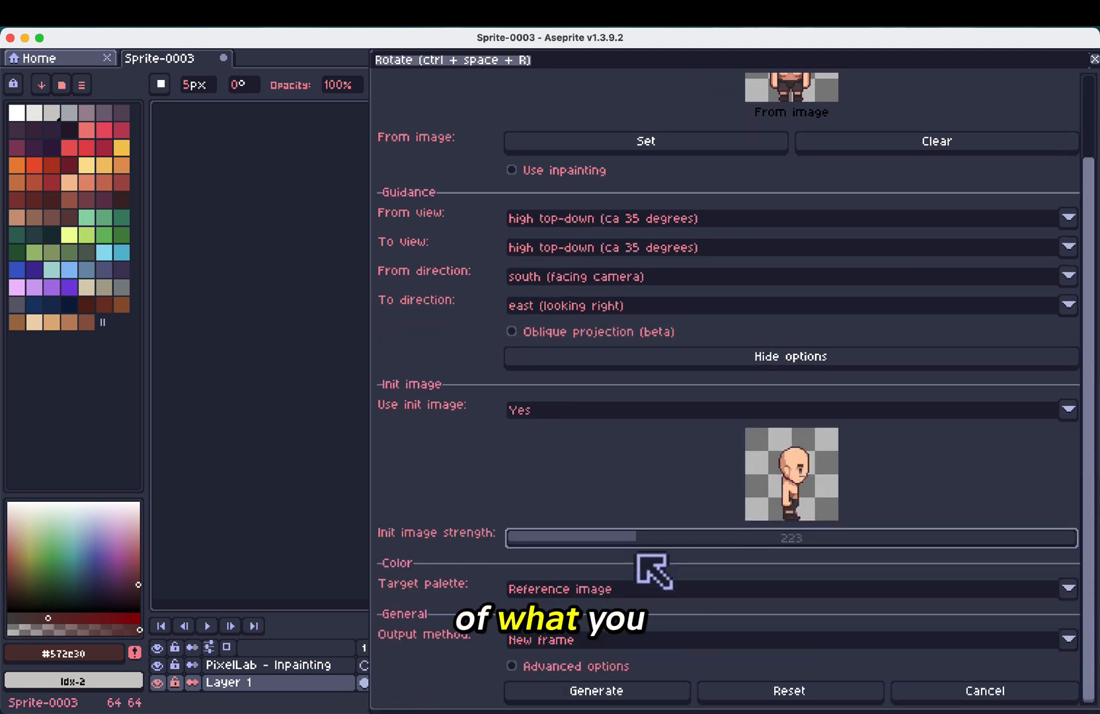
click(607, 700)
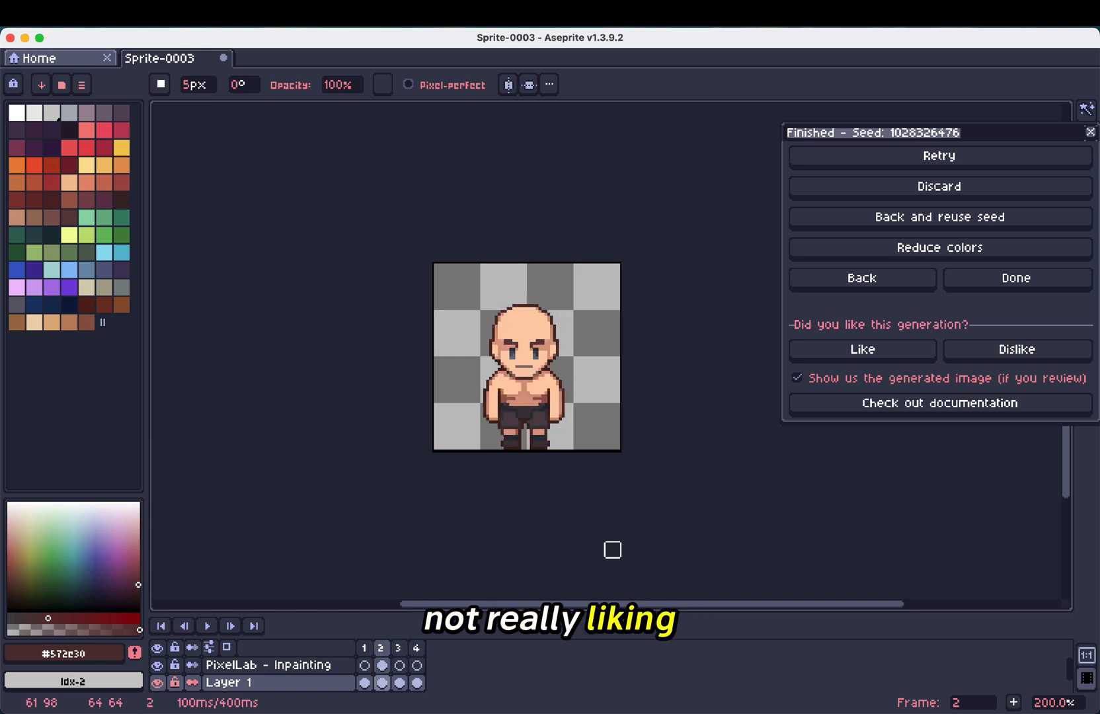
click(945, 157)
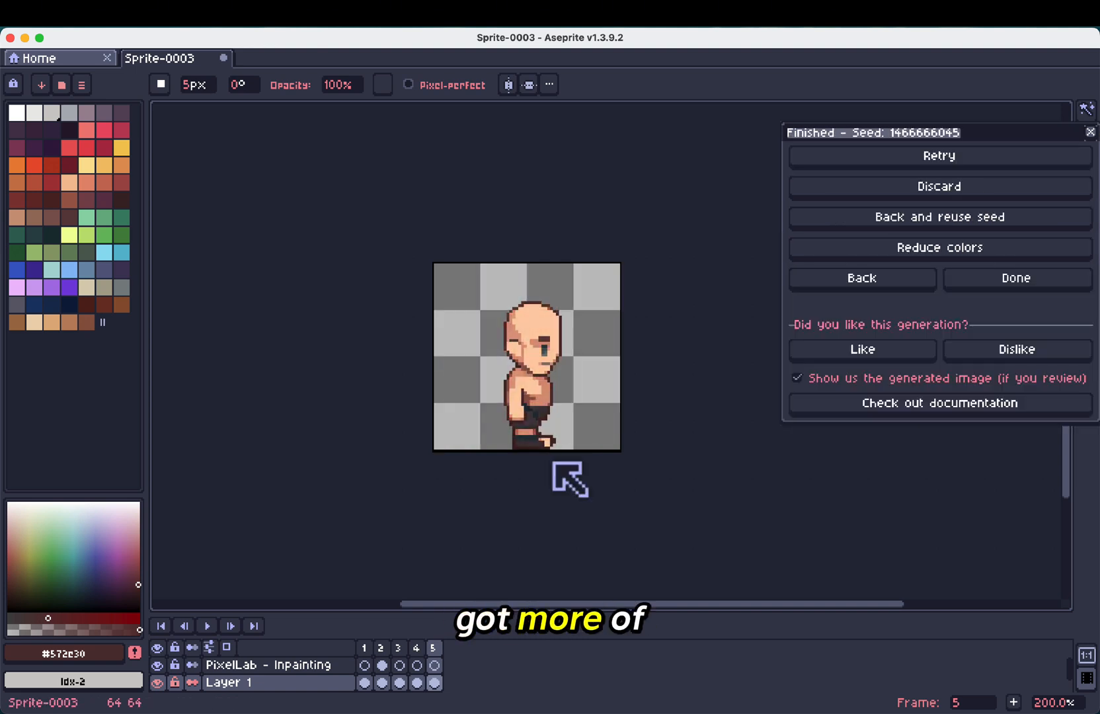
Step: Erase the protruding toes of the new side view's foot with the 5 px Eraser and clean up the shoe's front edge
key(e)
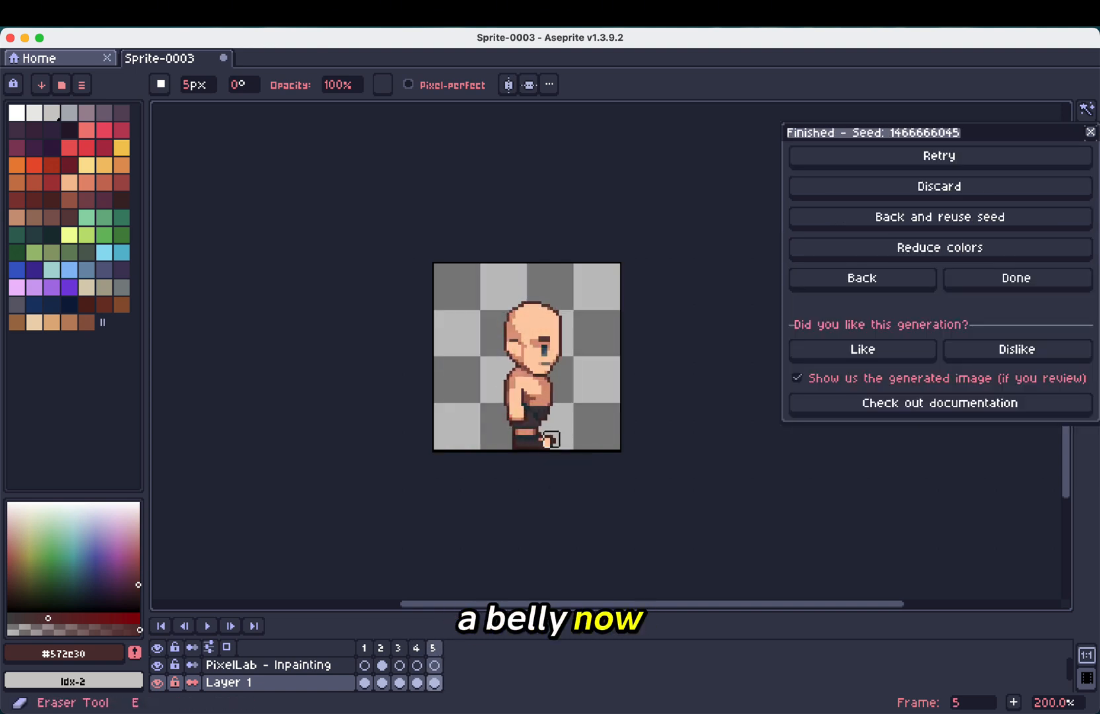
scroll(574, 439, up, 4)
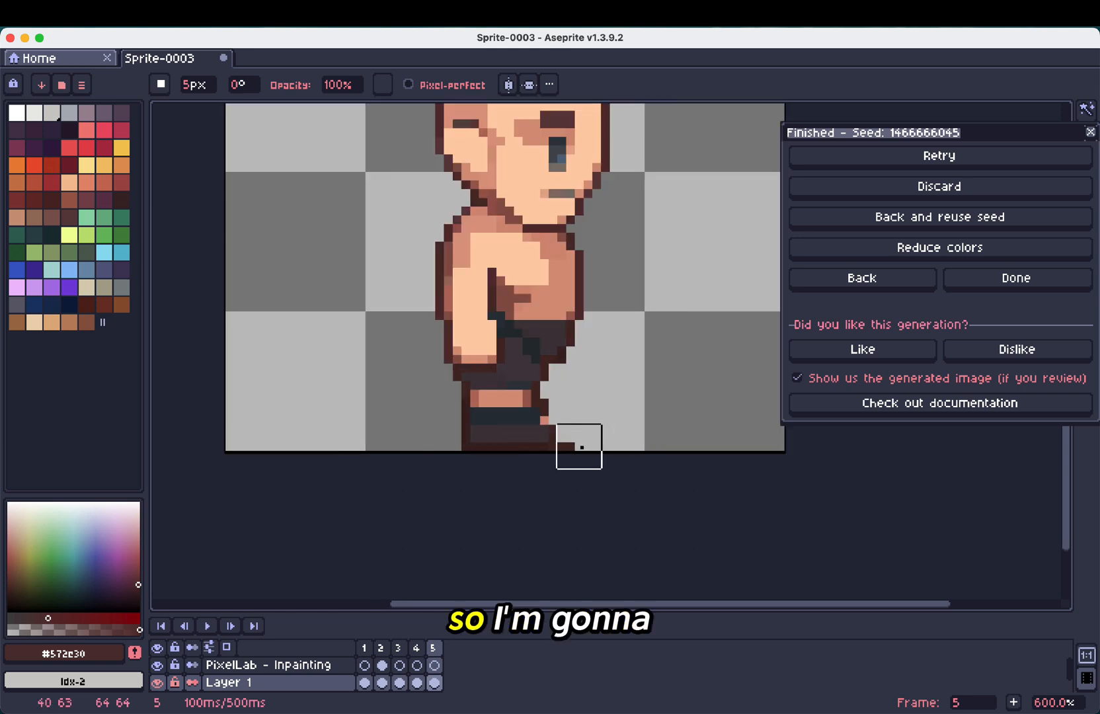
drag(562, 403, 613, 472)
key(b)
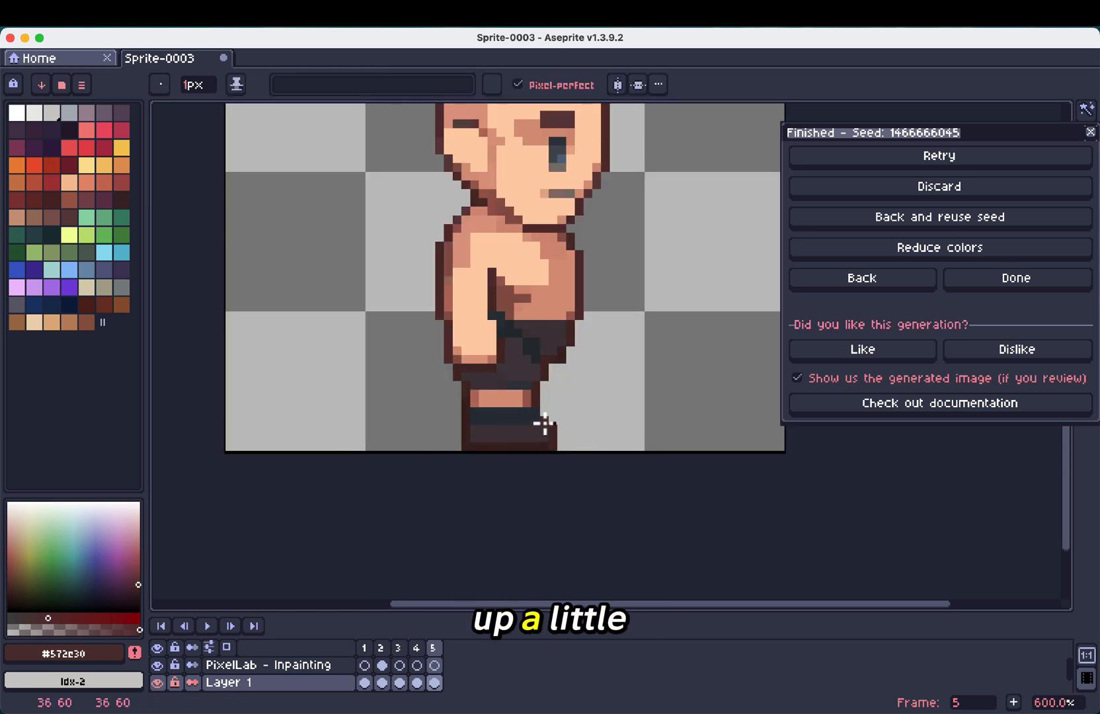
Step: Delete the two older side-view frames 3 and 4, keeping the newest generated version
scroll(574, 483, down, 4)
key(Left)
key(Left)
key(Left)
drag(387, 645, 416, 651)
key(alt+c)
key(Left)
key(Return)
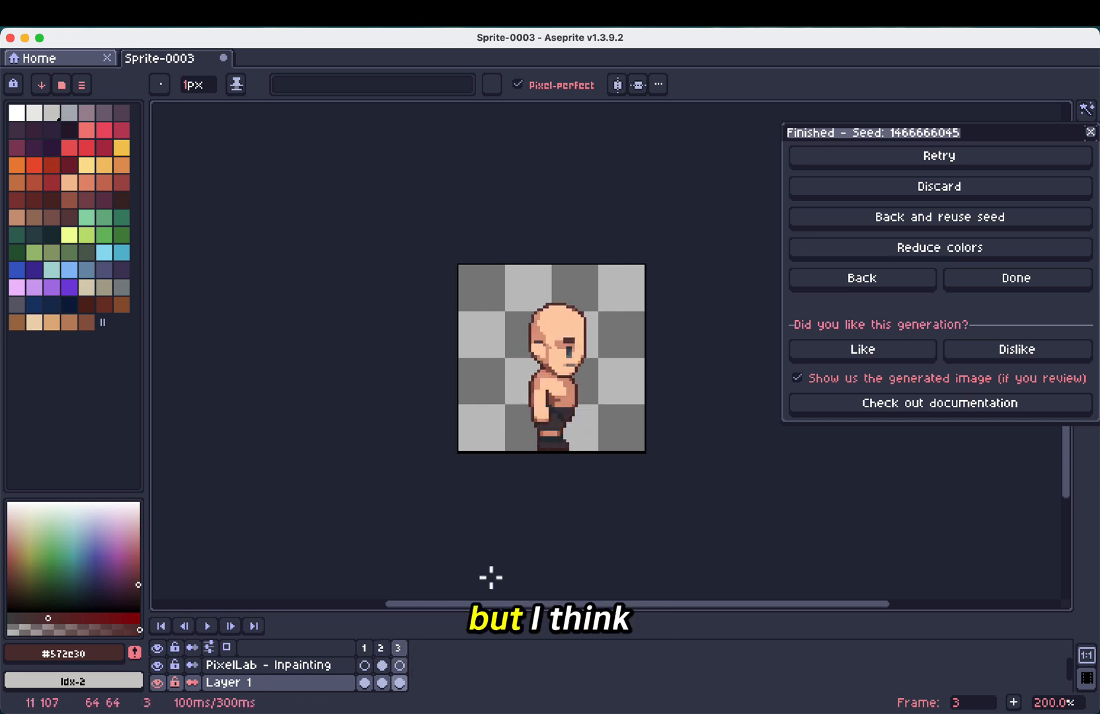
Step: Erase the side view's bulging belly and redraw the torso's front outline in the sampled dark brown #4e2b2a with the Pencil
scroll(588, 394, up, 3)
key(e)
drag(565, 380, 565, 415)
alt+click(543, 362)
key(b)
click(543, 372)
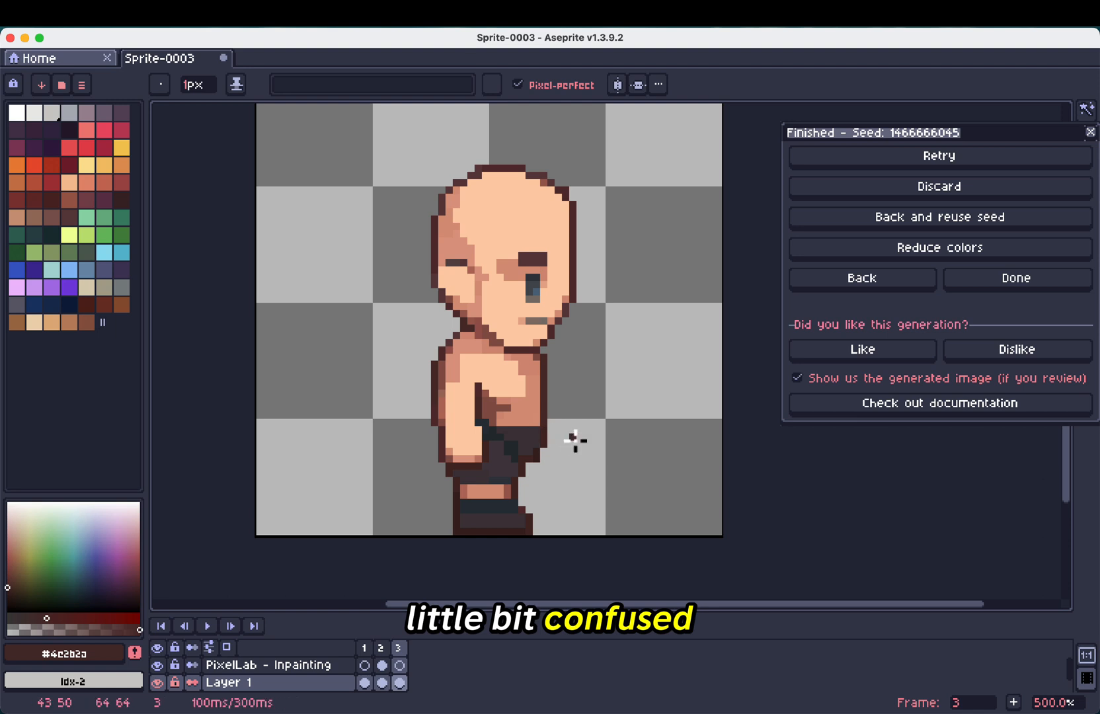
Step: Set the rotation's source view to low top-down (ca 20 degrees) and generate a new east view from the edited side-view init image
scroll(571, 437, down, 3)
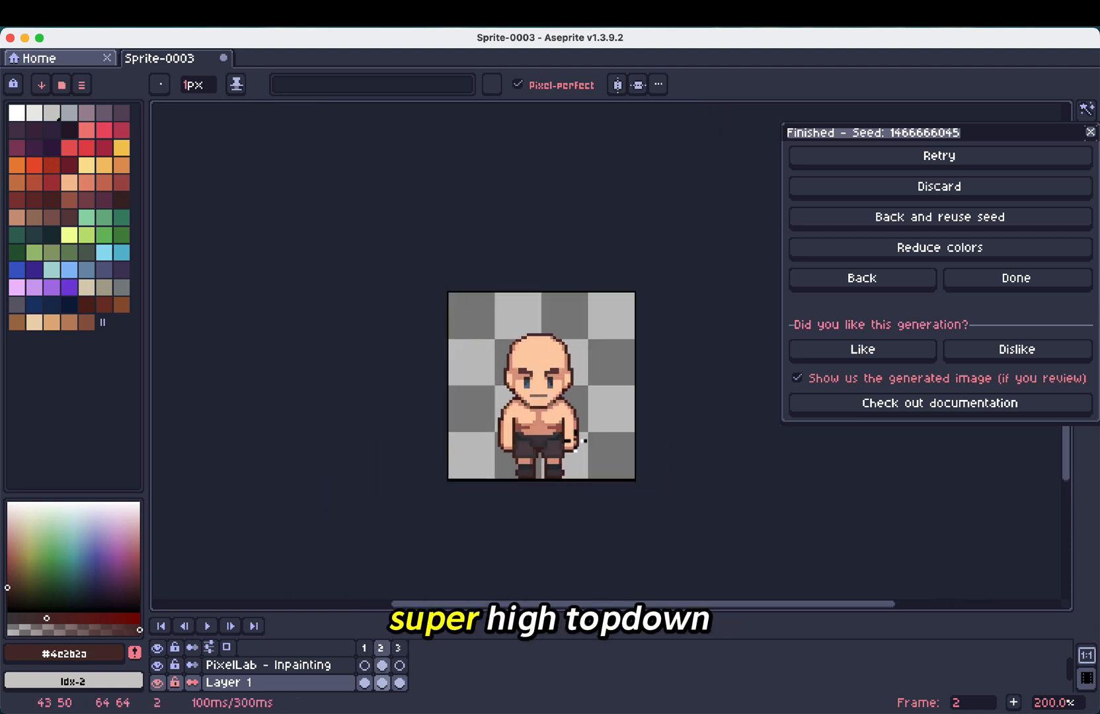
click(866, 281)
scroll(1094, 258, down, 3)
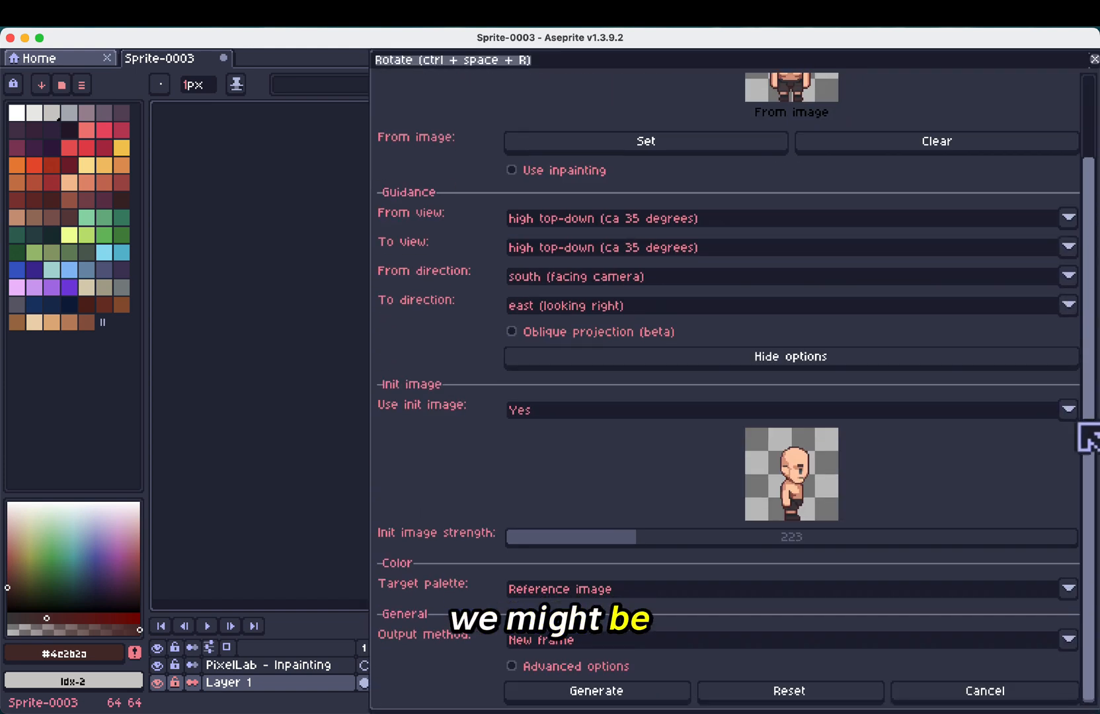
click(713, 219)
click(663, 255)
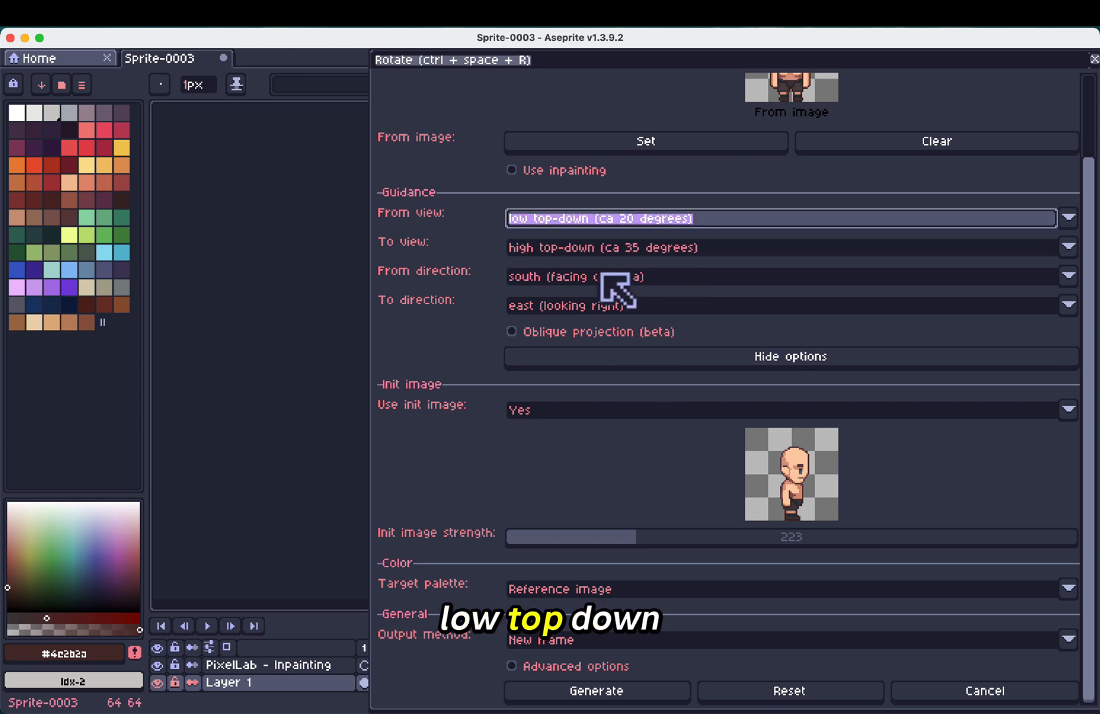
click(565, 698)
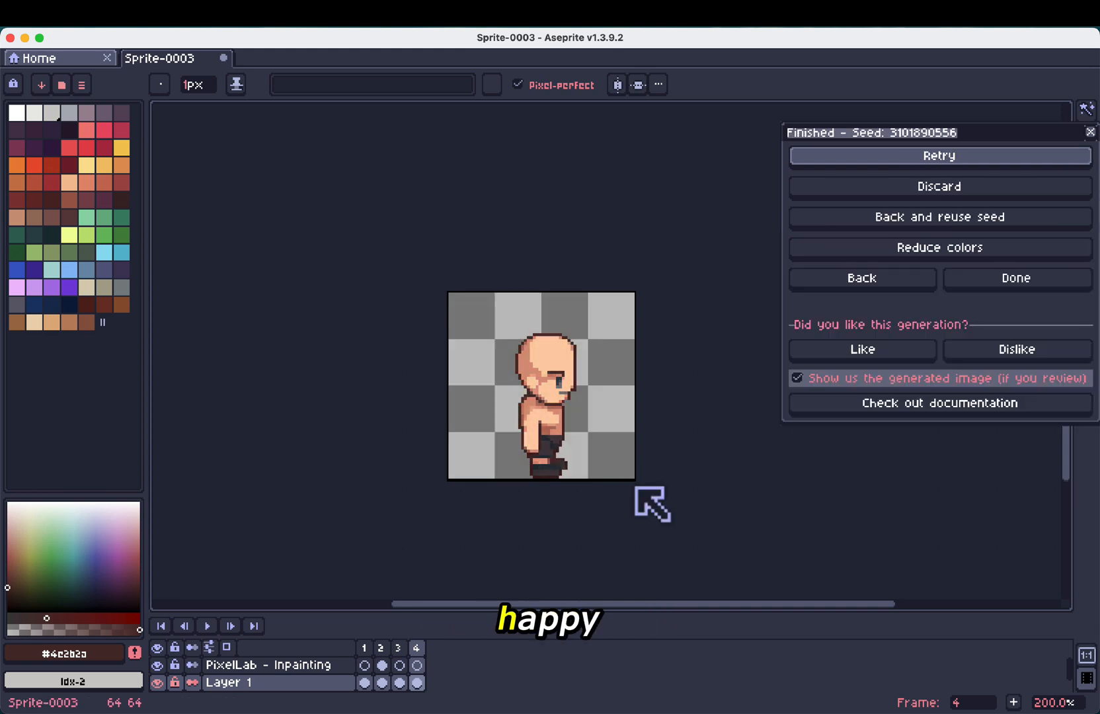
Step: Compare the new side view with the front view and delete the older side-view frame 3
key(Left)
key(Left)
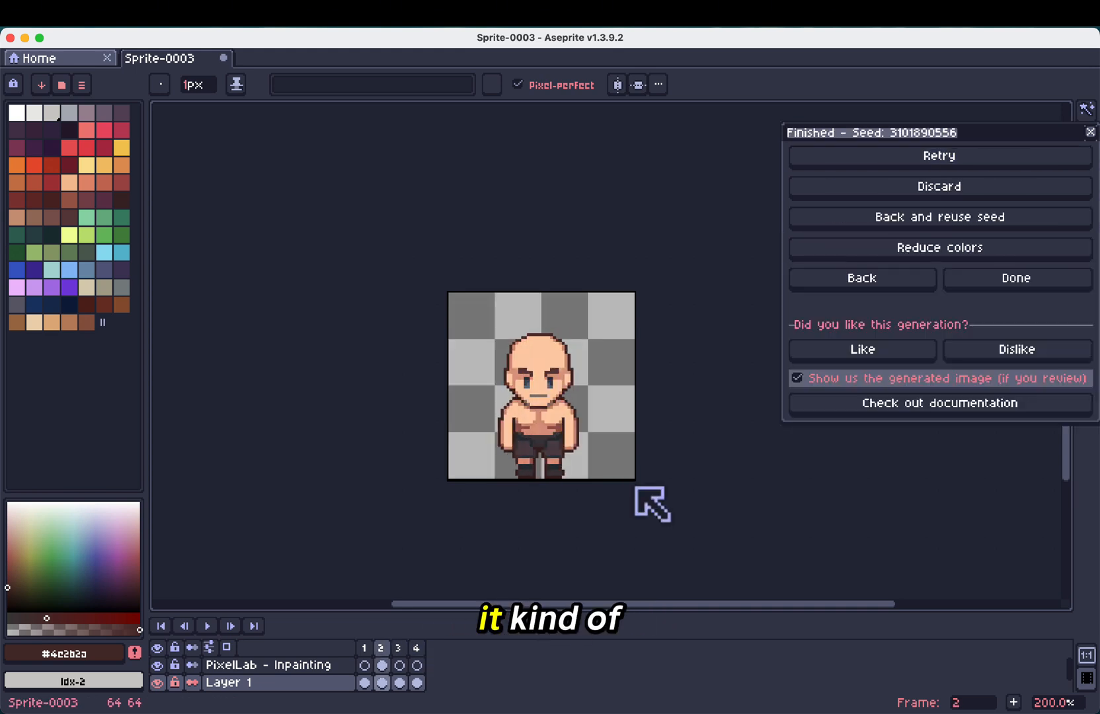
click(416, 650)
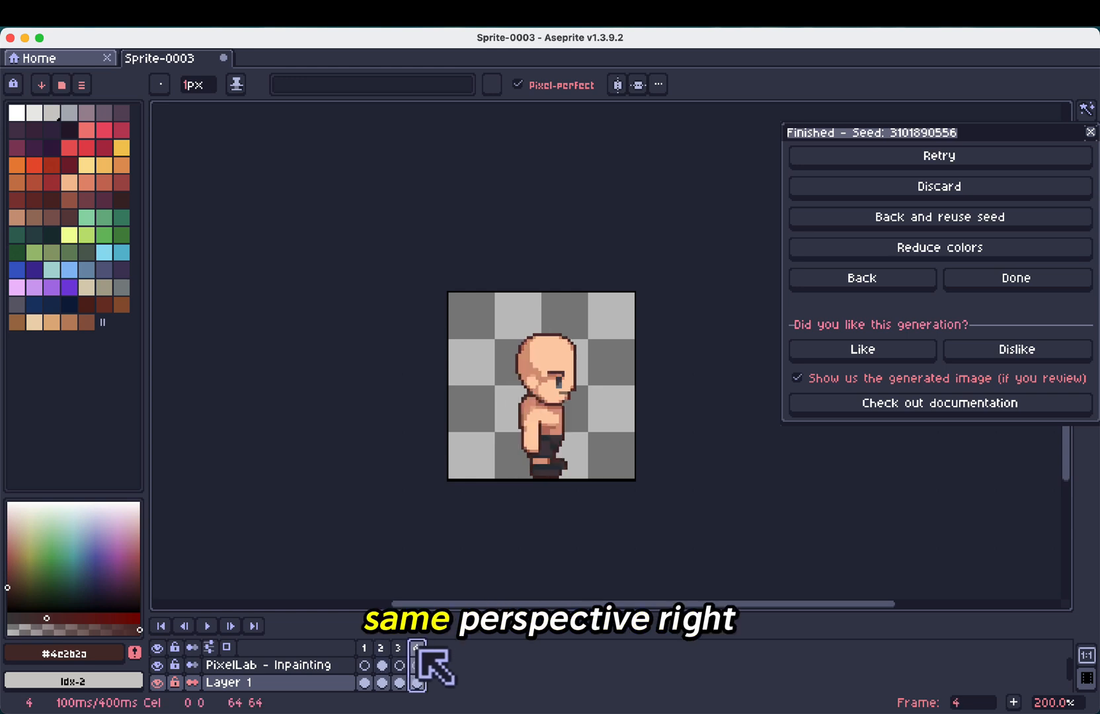
click(383, 652)
click(416, 650)
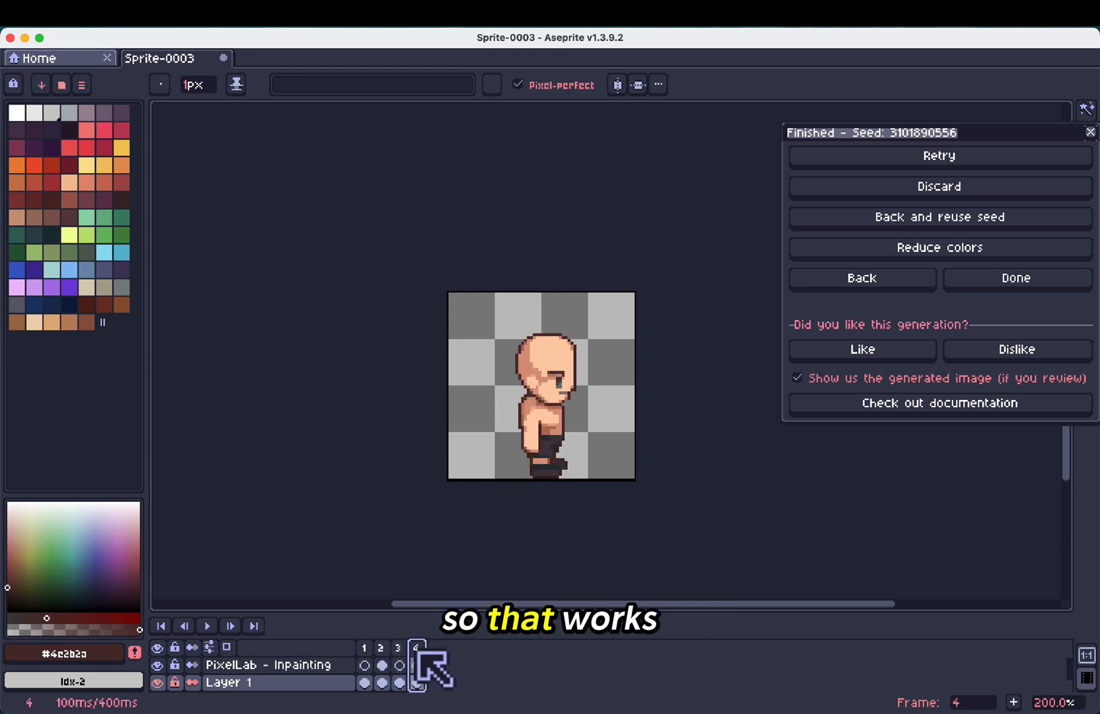
click(382, 652)
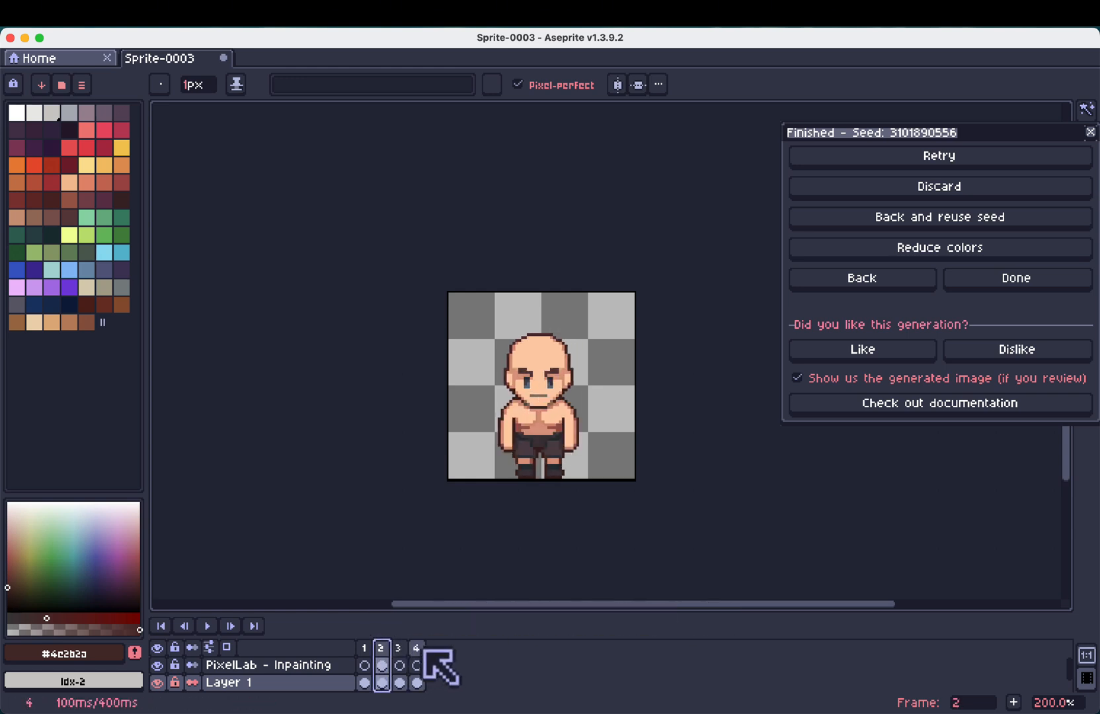
click(417, 649)
click(400, 651)
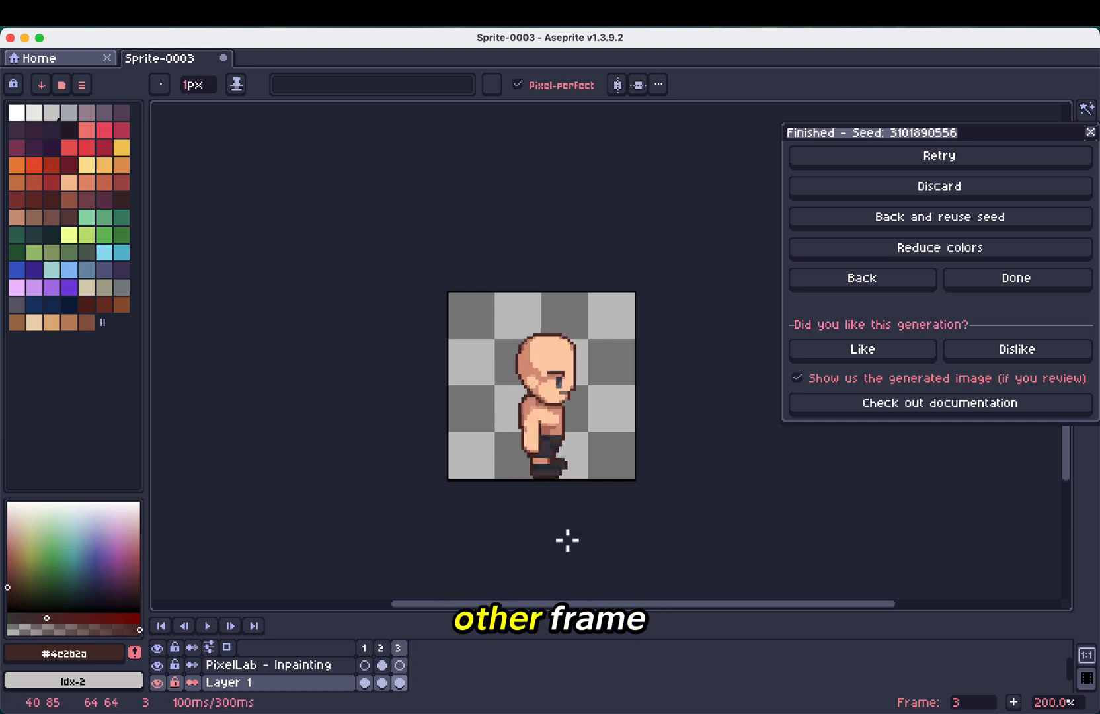
Step: Sample the shoe colour #463c42 and the dark outline colour #3d2220 from the side view's foot for the Pencil
scroll(562, 483, up, 3)
key(e)
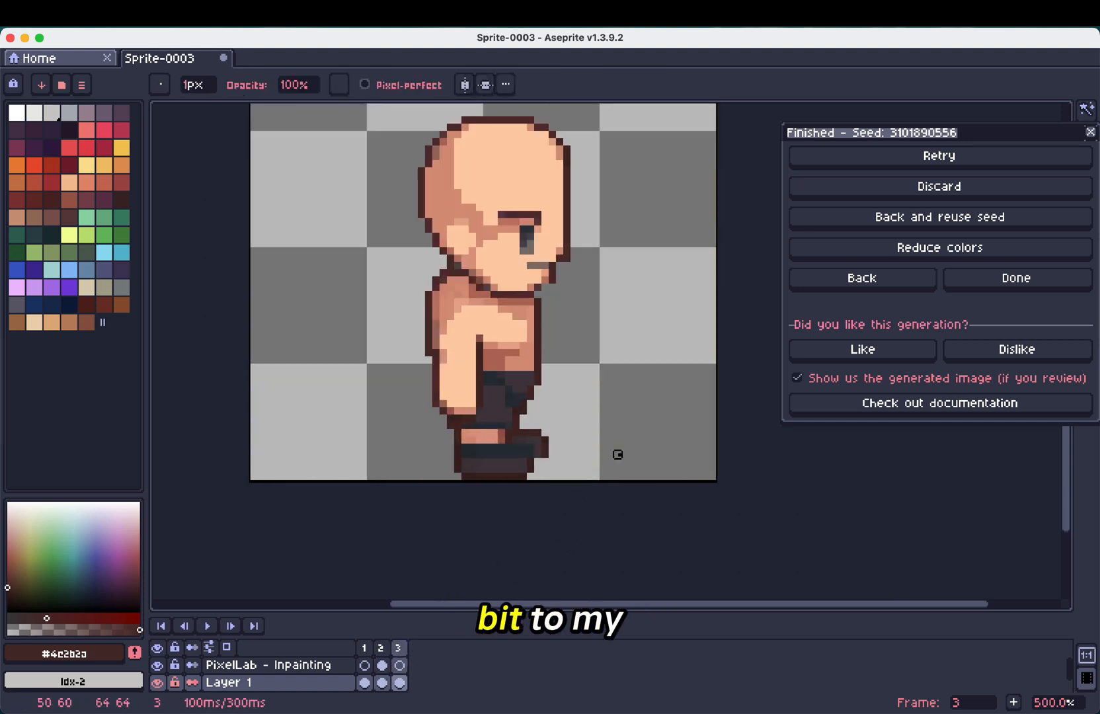
alt+click(535, 438)
key(b)
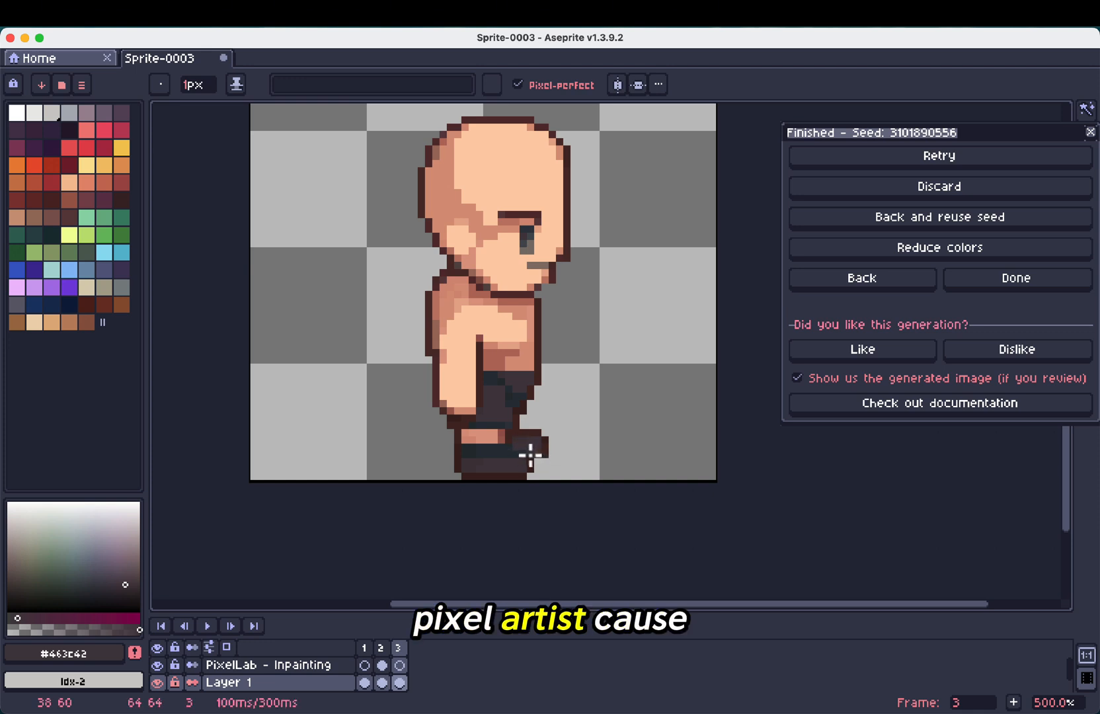
alt+click(524, 466)
scroll(524, 467, up, 4)
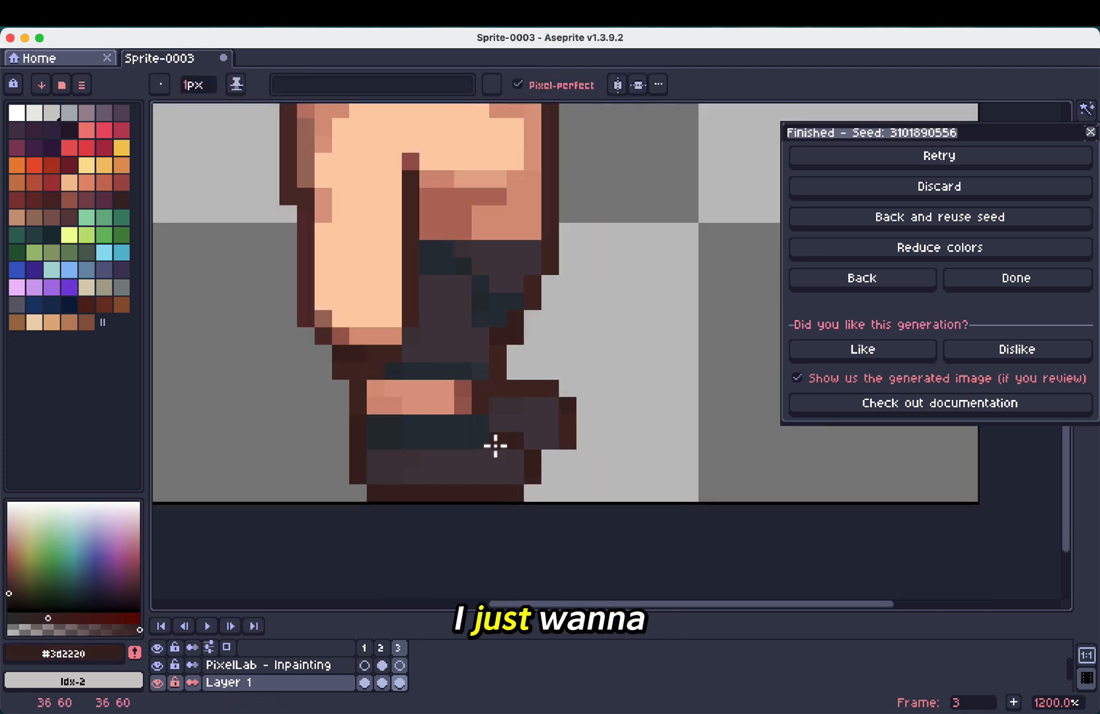
Step: Compare the proportions of the front and side views by switching repeatedly between frames 2 and 3
scroll(485, 496, down, 5)
key(Left)
key(Right)
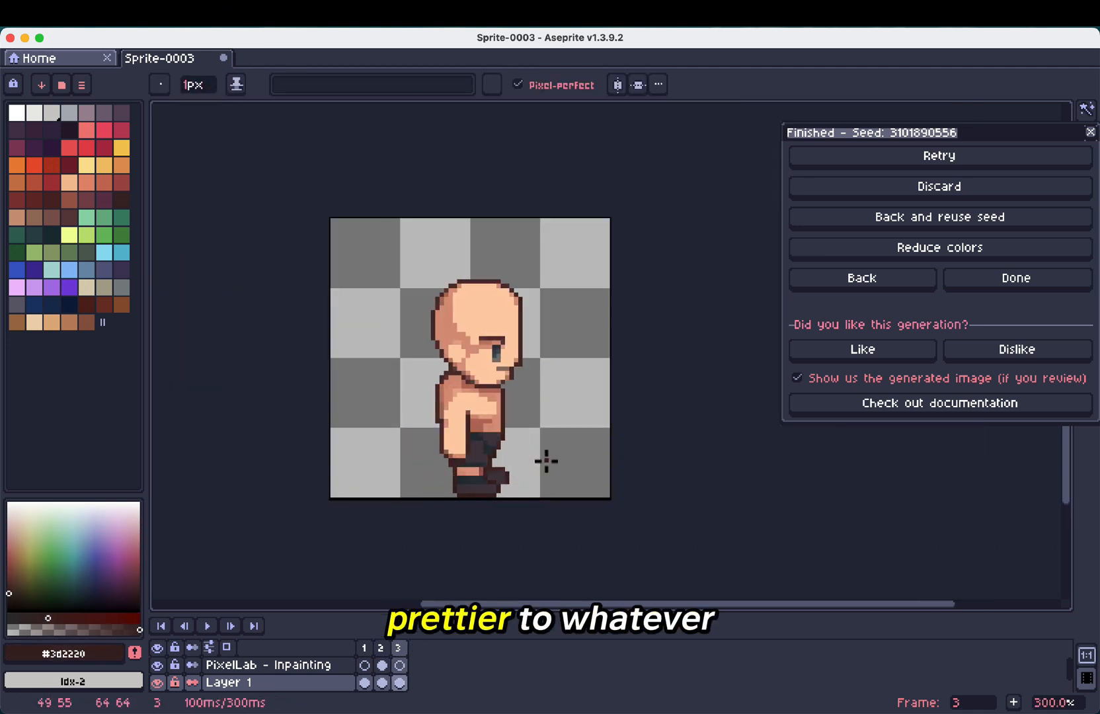
key(Left)
key(Right)
key(Left)
key(Right)
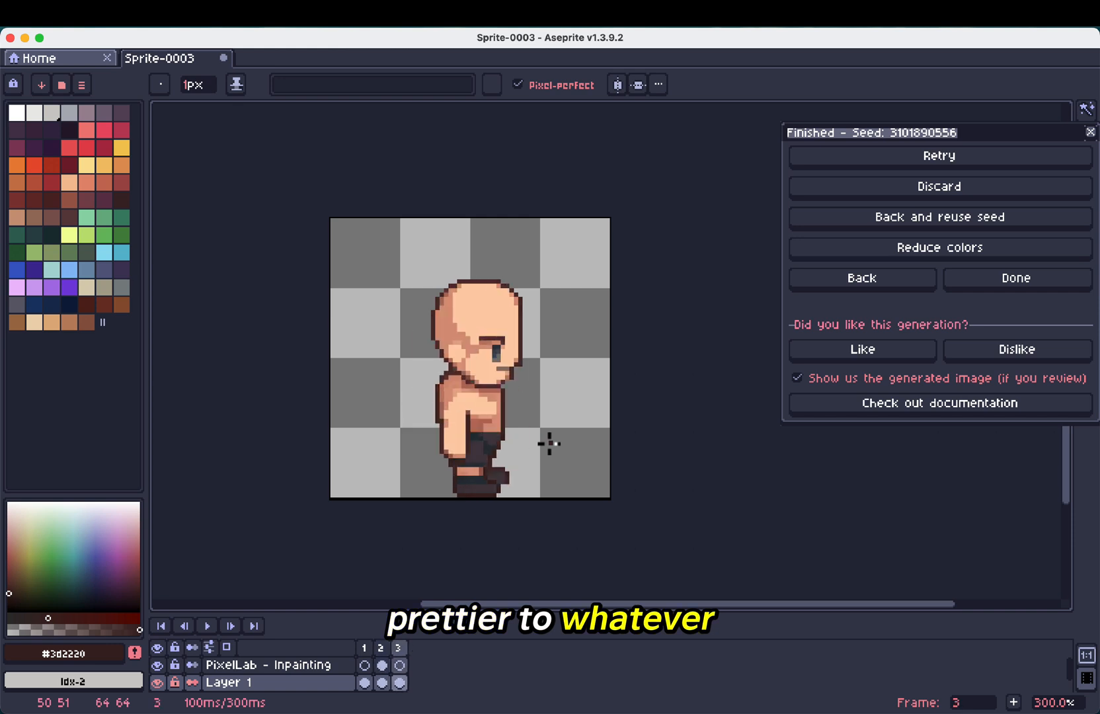
key(Left)
key(Right)
key(Left)
scroll(549, 444, down, 1)
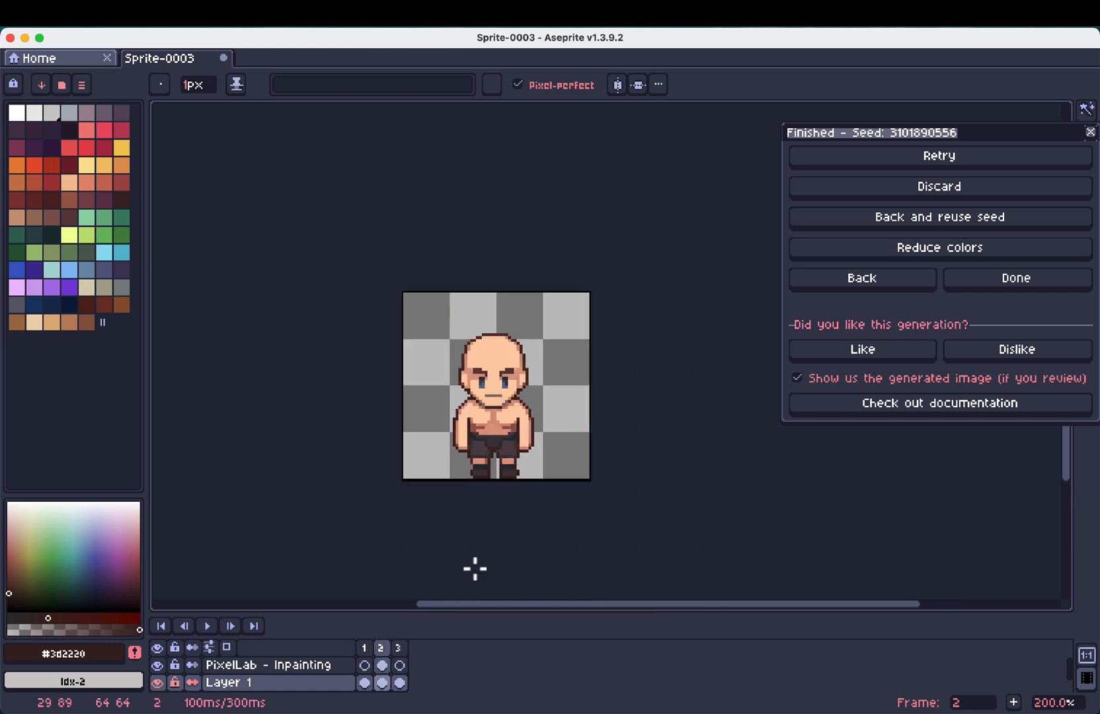
Step: Duplicate the side-view frame, flip the copy horizontally to face the opposite way, and check it against the other views
click(399, 648)
click(417, 650)
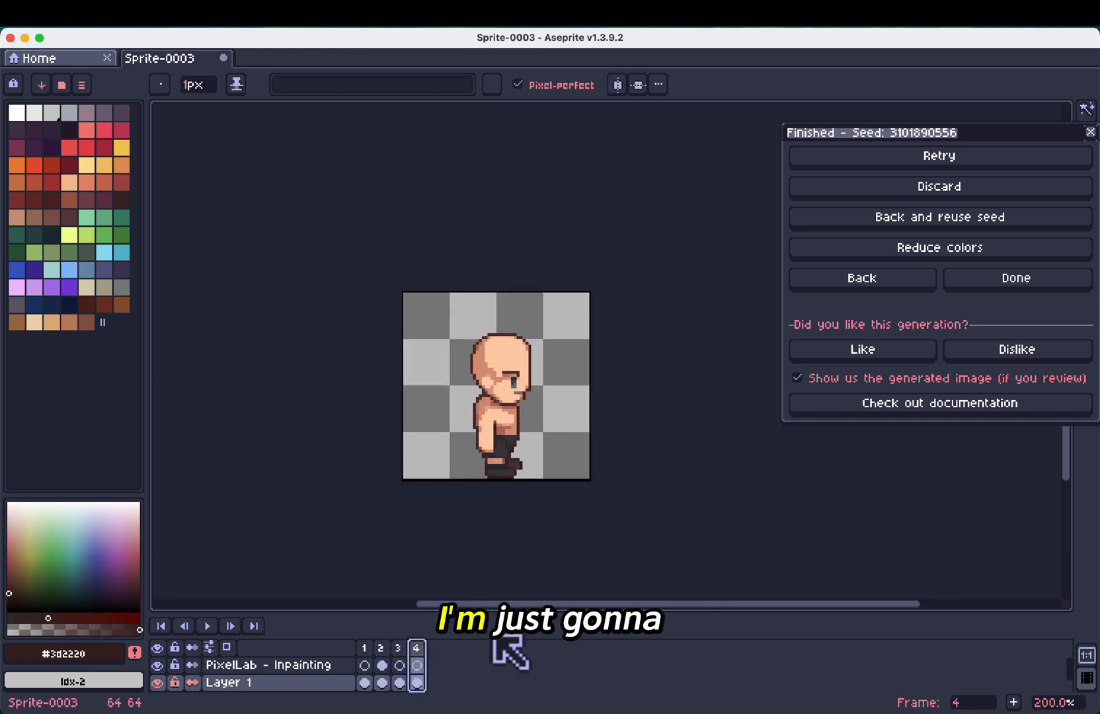
key(shift+h)
key(Left)
key(Left)
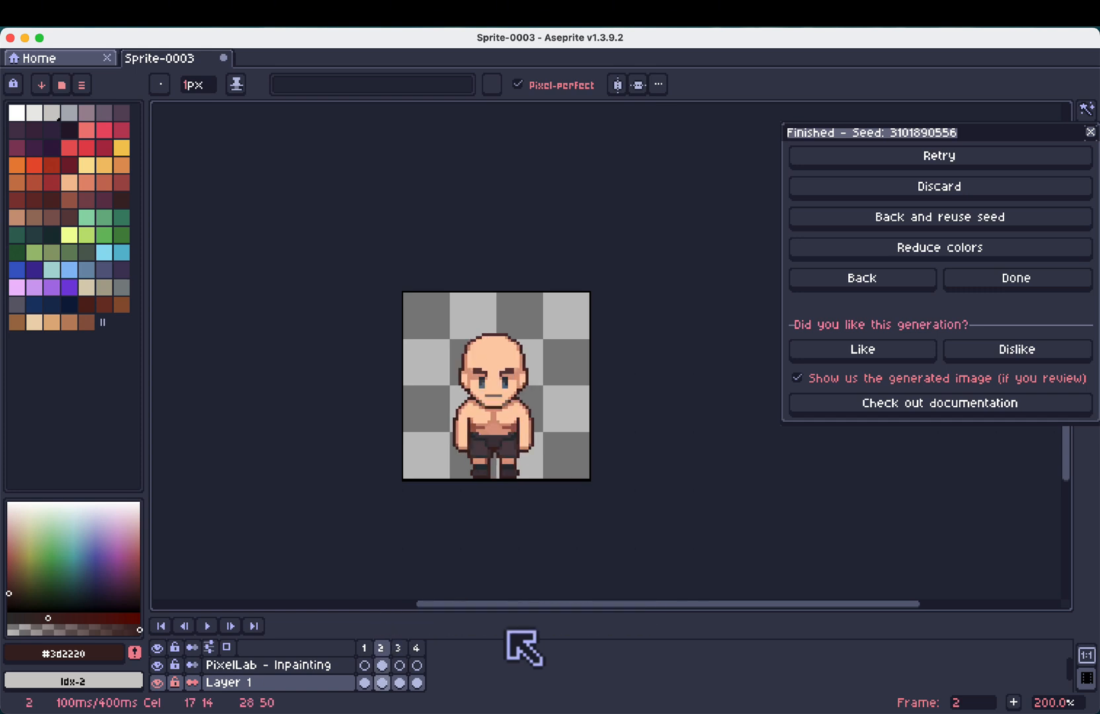
key(Right)
key(Right)
key(Left)
key(Left)
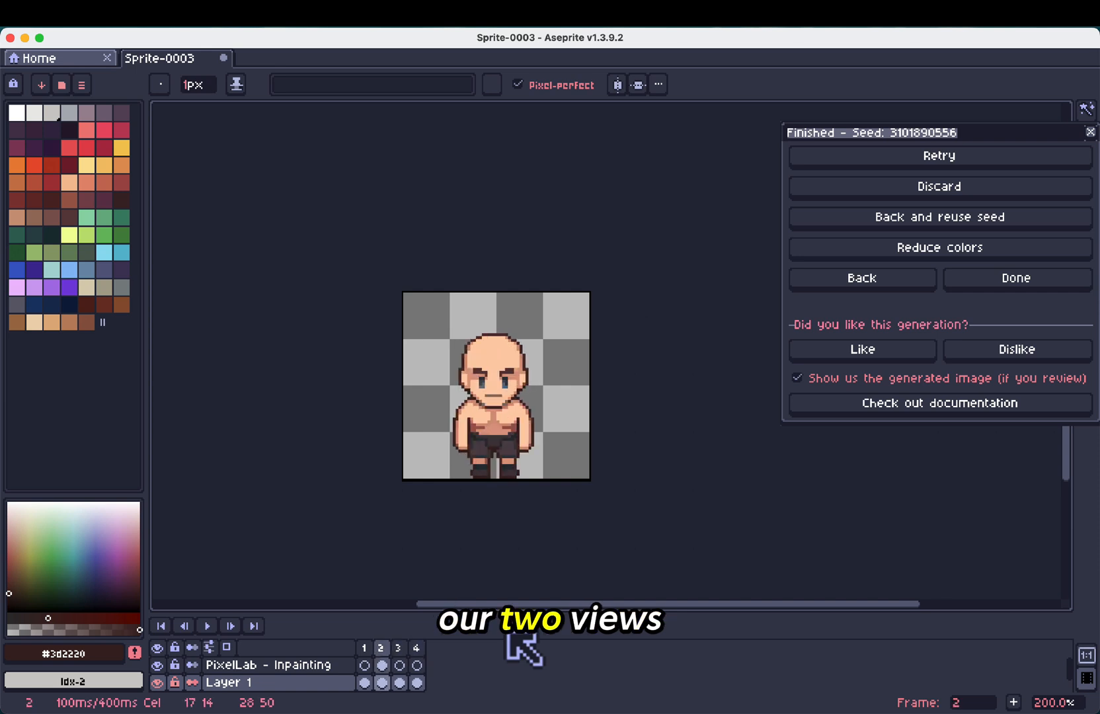
Step: Generate the north (facing away) rotation with the front view as init image at strength 223, and compare it with the front view
click(867, 283)
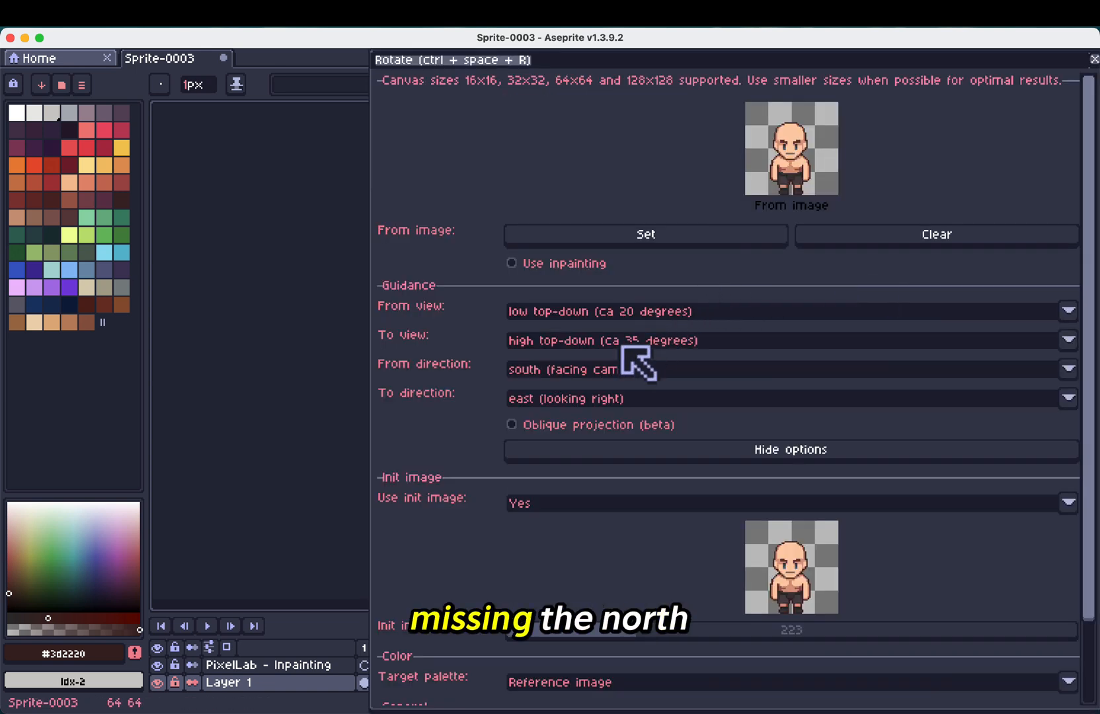
click(592, 398)
click(547, 426)
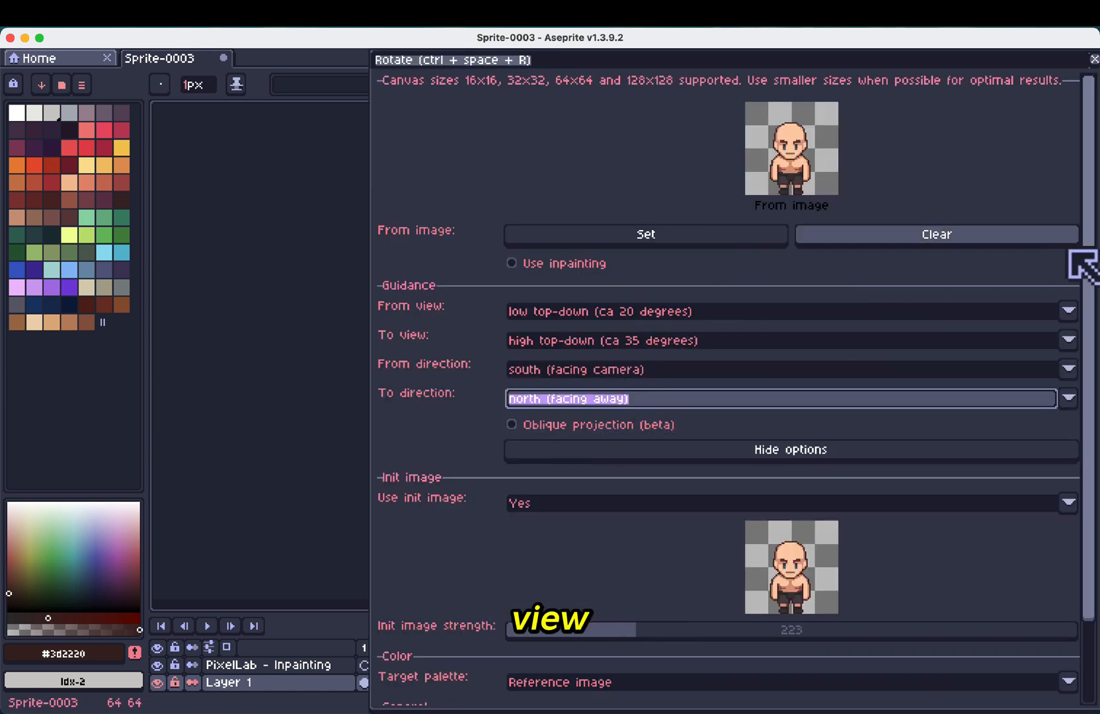
drag(1089, 261, 1083, 412)
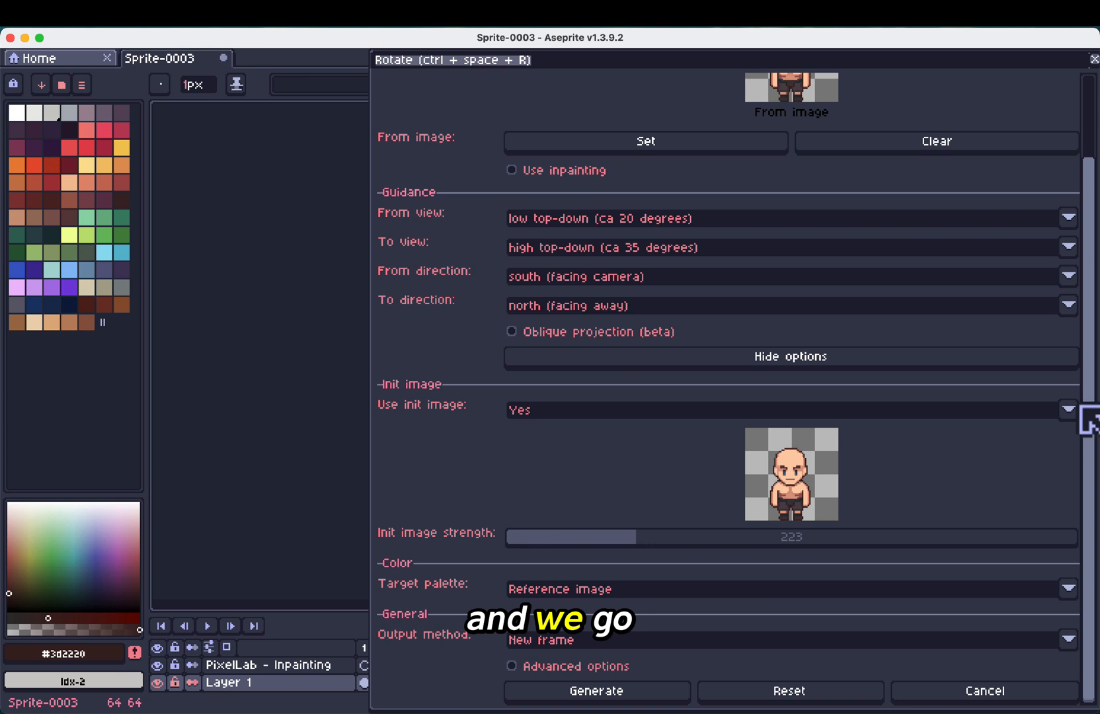
click(651, 695)
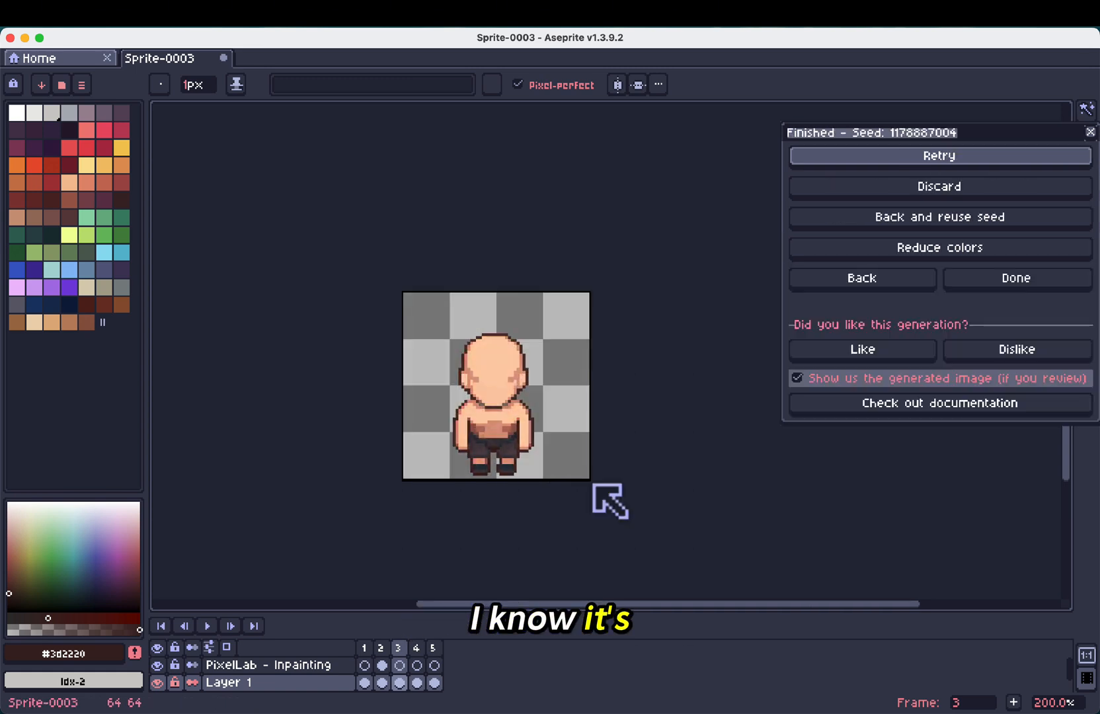
key(Left)
key(Right)
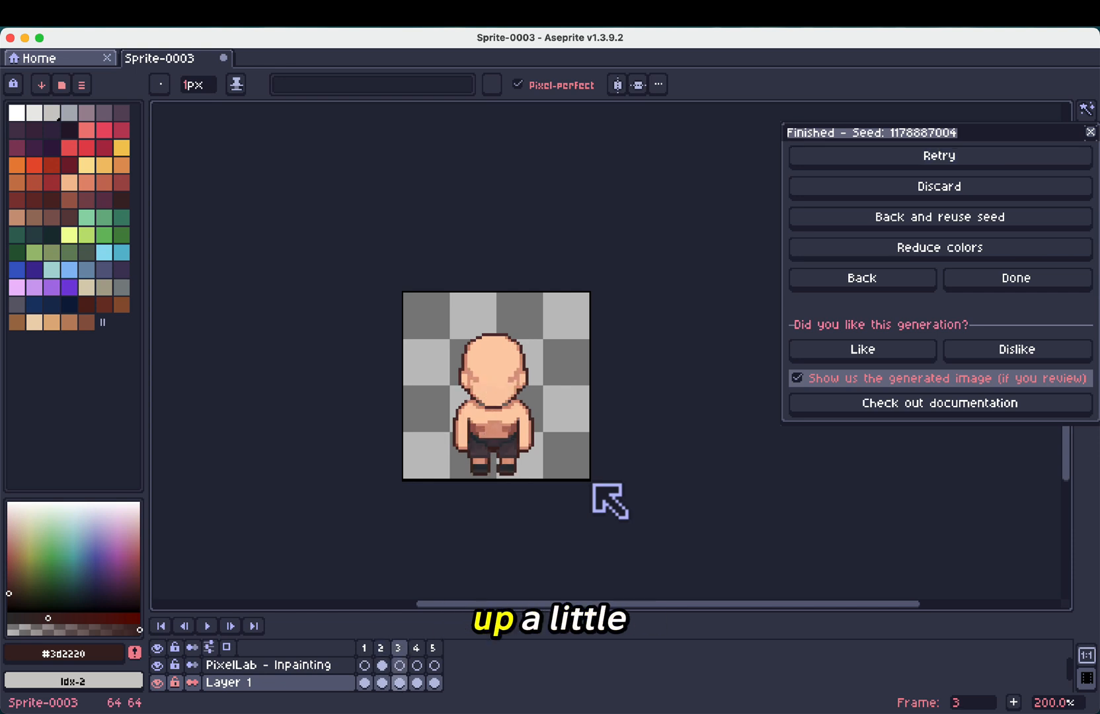
Step: Sample the skin colour #fdcdac from the north view's head and paint over the darker patches there with the Pencil
scroll(501, 402, up, 3)
alt+click(520, 301)
key(b)
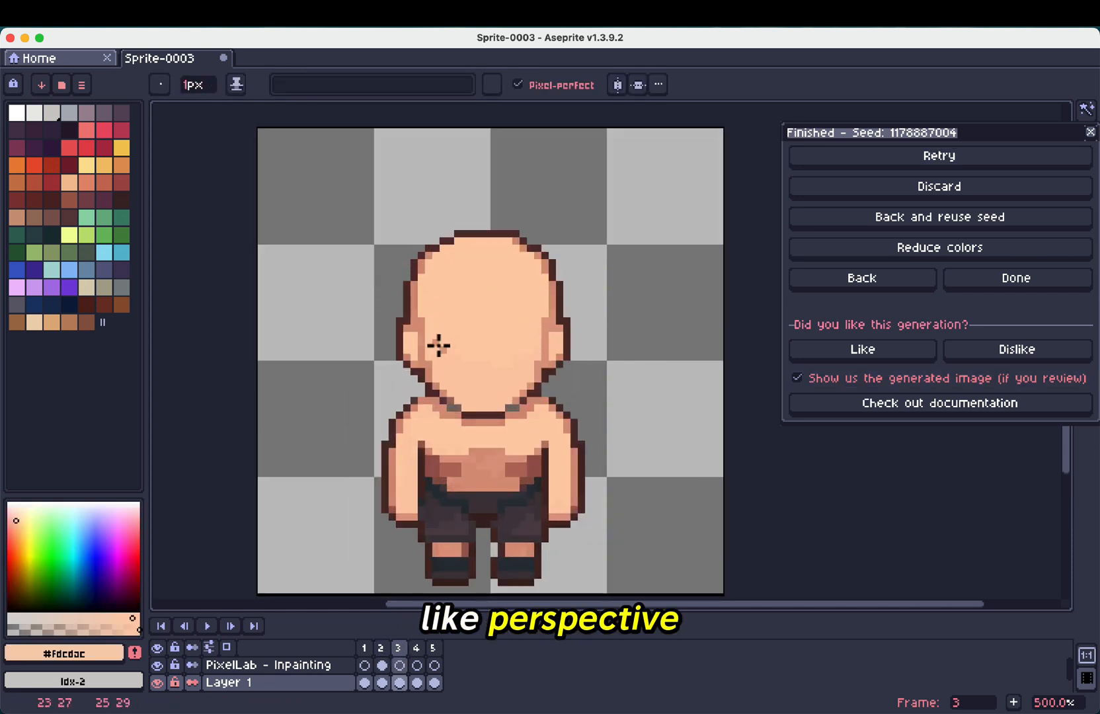
Step: Compare the north, south, east and west views by stepping back and forth through the frames
scroll(446, 349, down, 2)
key(Left)
key(Right)
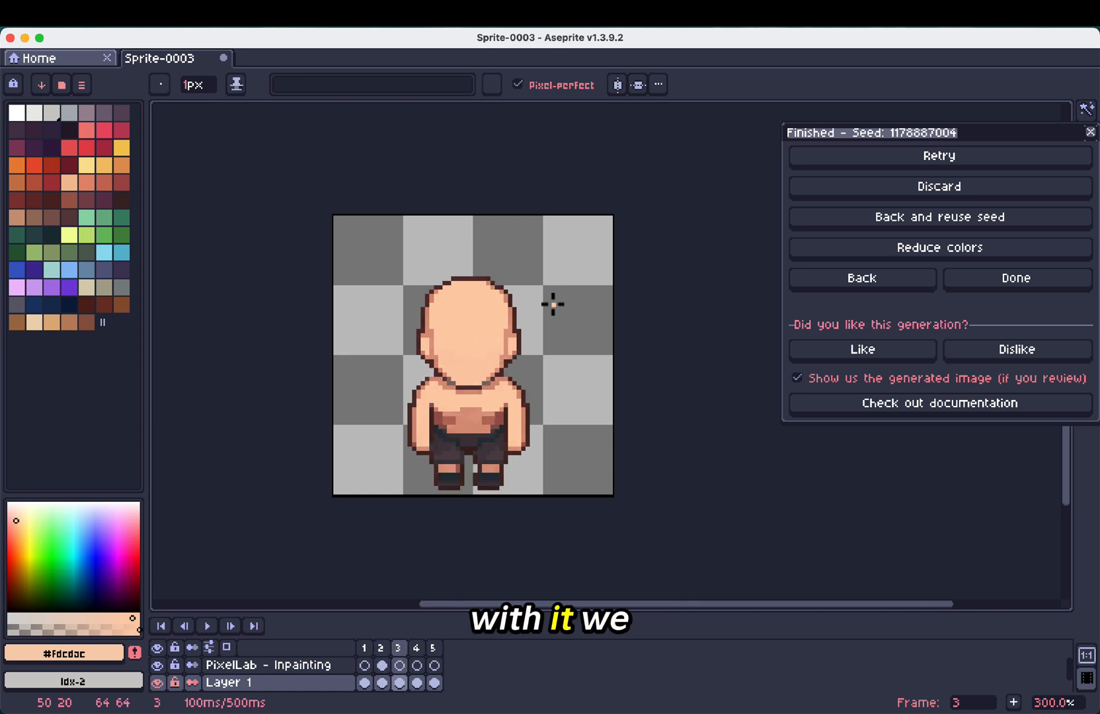
key(Left)
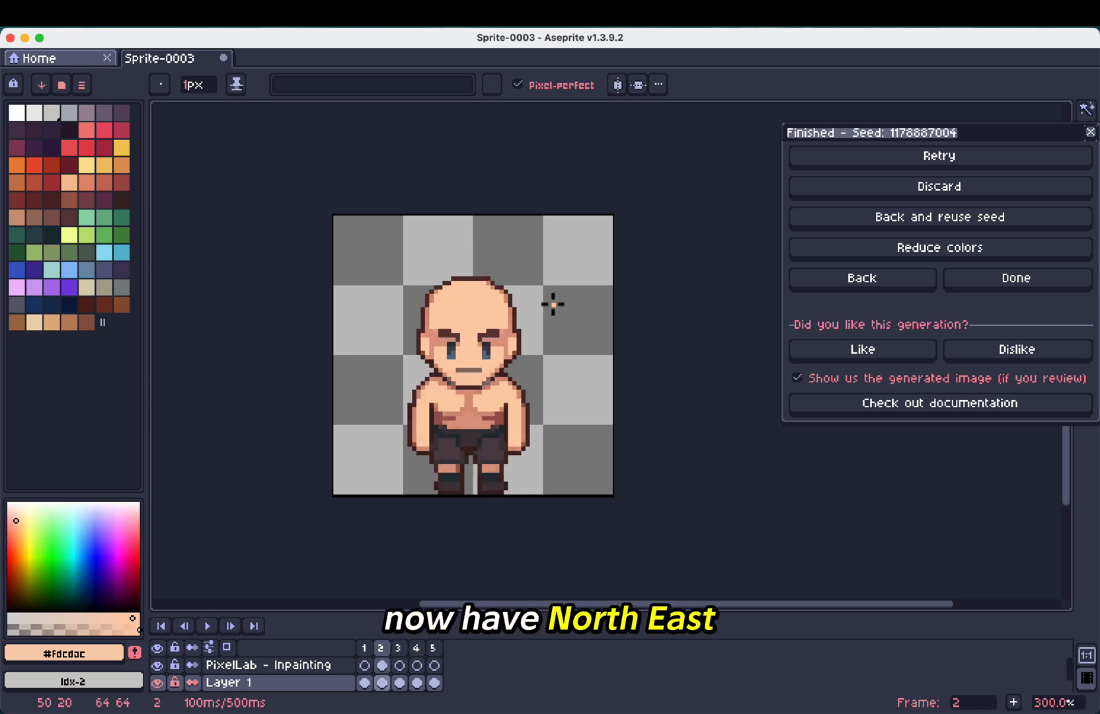
key(Right)
key(Right)
key(Right)
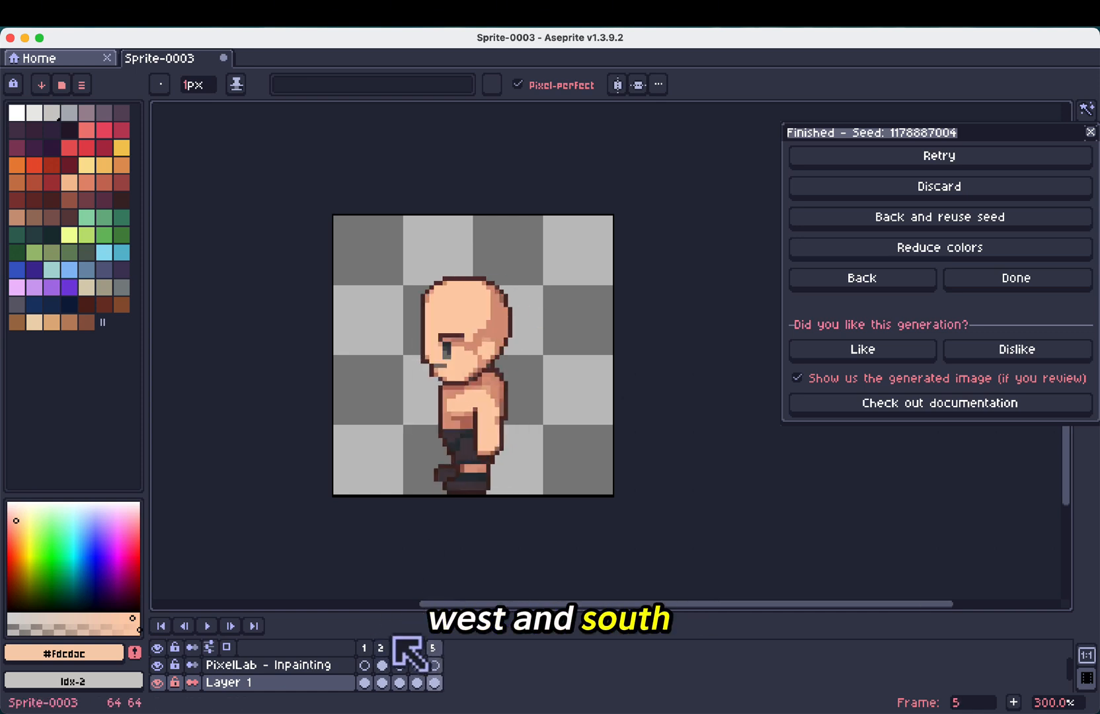
key(Left)
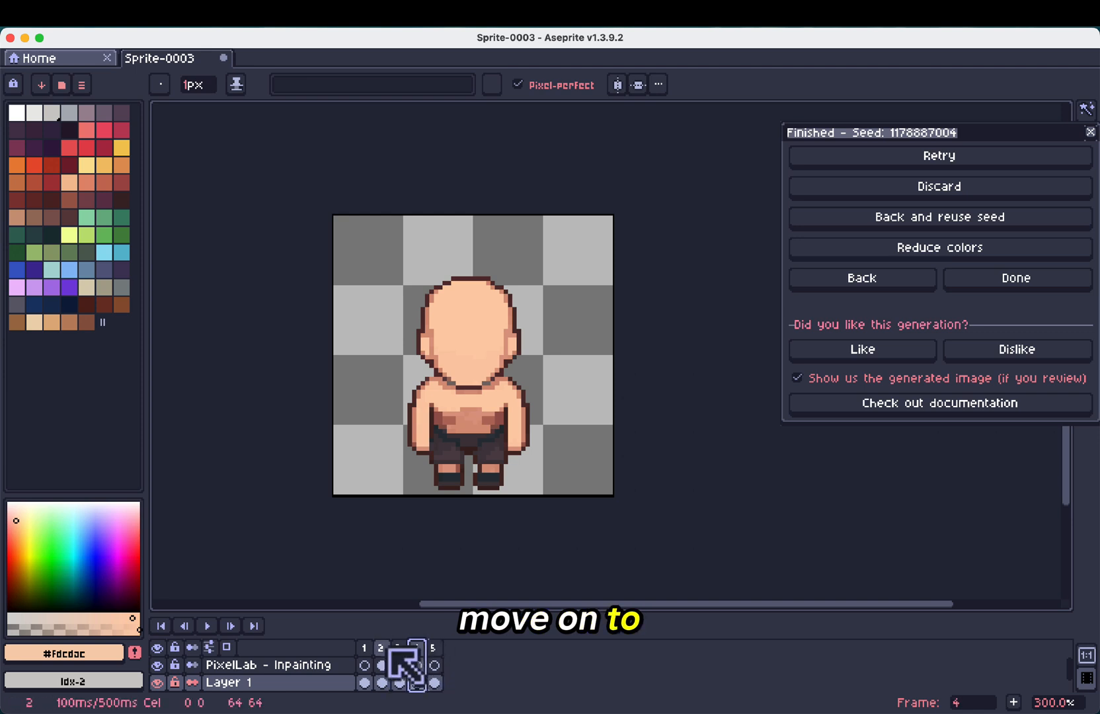
click(387, 650)
key(Right)
key(Right)
key(Right)
key(Right)
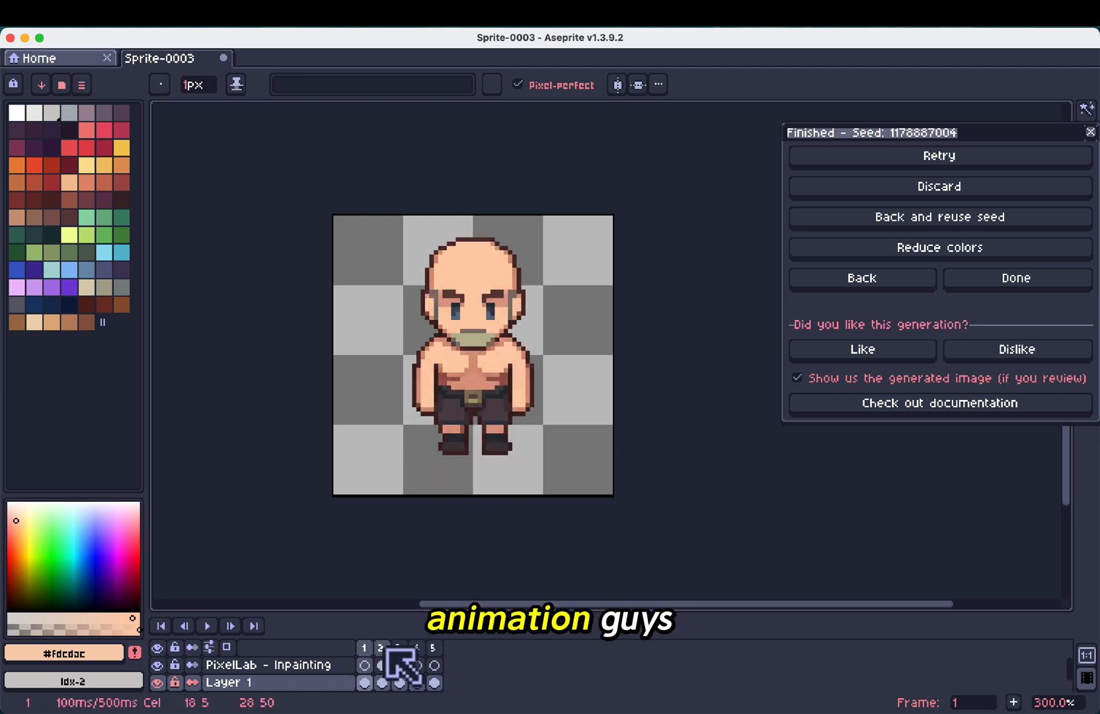
key(Right)
key(Left)
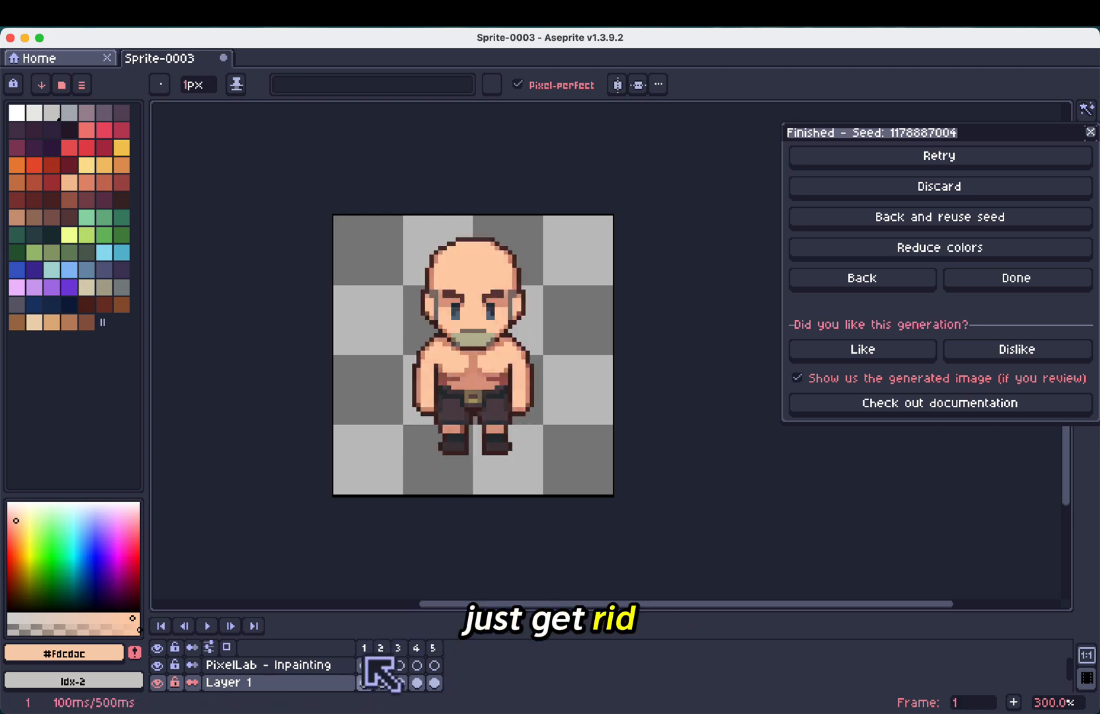
Step: Delete the original bearded character in frame 1 and check the four remaining direction views
click(364, 650)
key(alt+c)
key(Right)
key(Right)
key(Right)
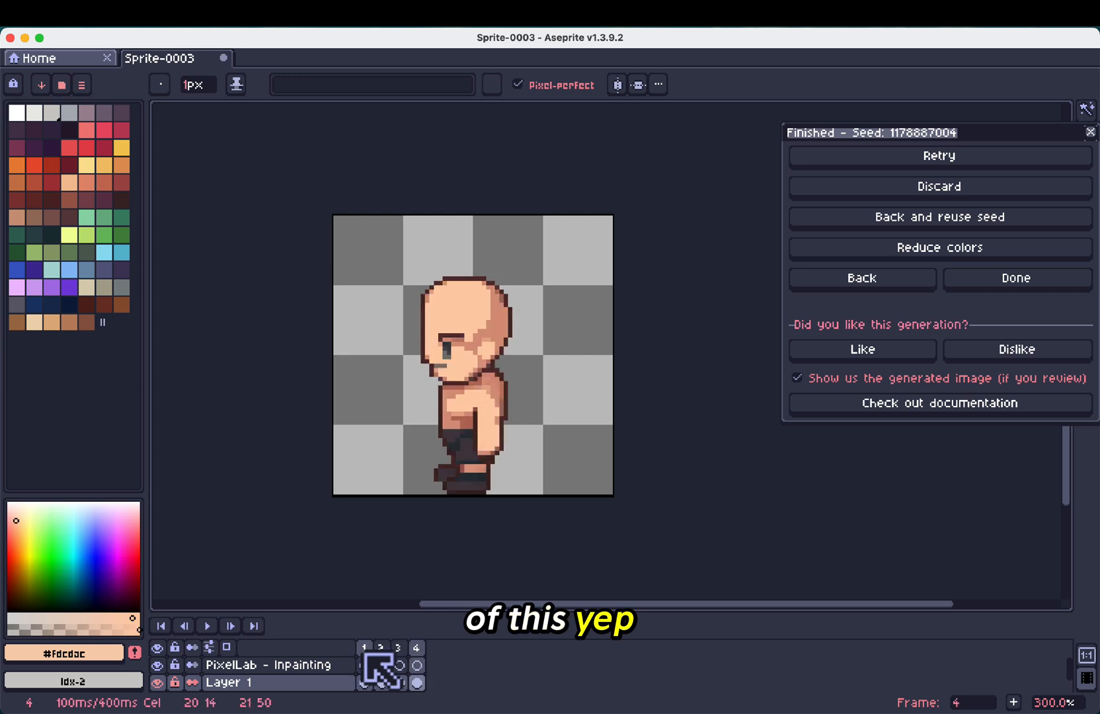
key(Left)
key(Left)
key(Left)
key(Left)
key(Left)
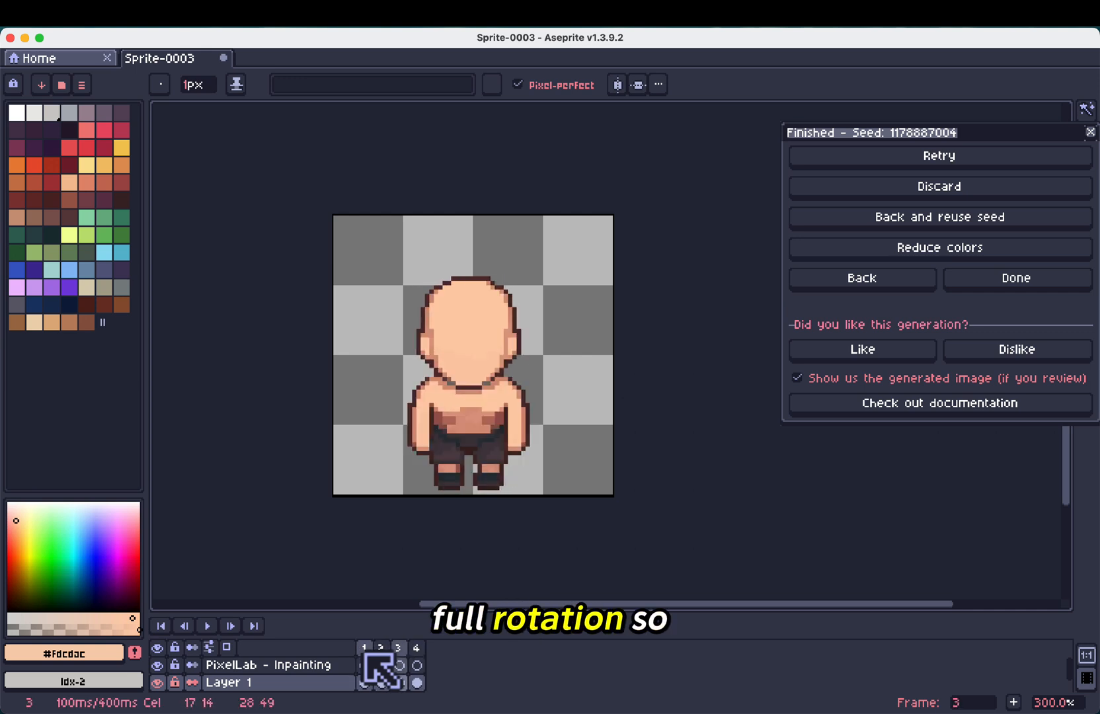
key(Right)
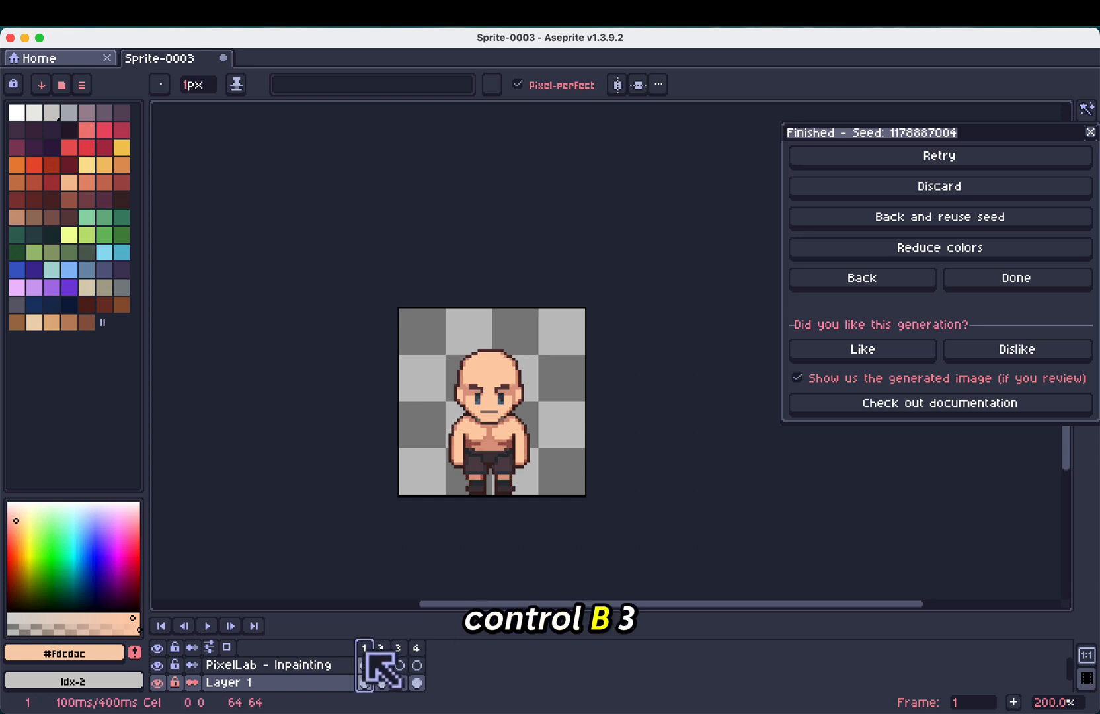
Step: Add three empty frames after the front view and tag frames 1 to 4 as walkdown
key(ctrl+b)
key(ctrl+b)
key(ctrl+b)
click(367, 663)
drag(364, 664, 440, 667)
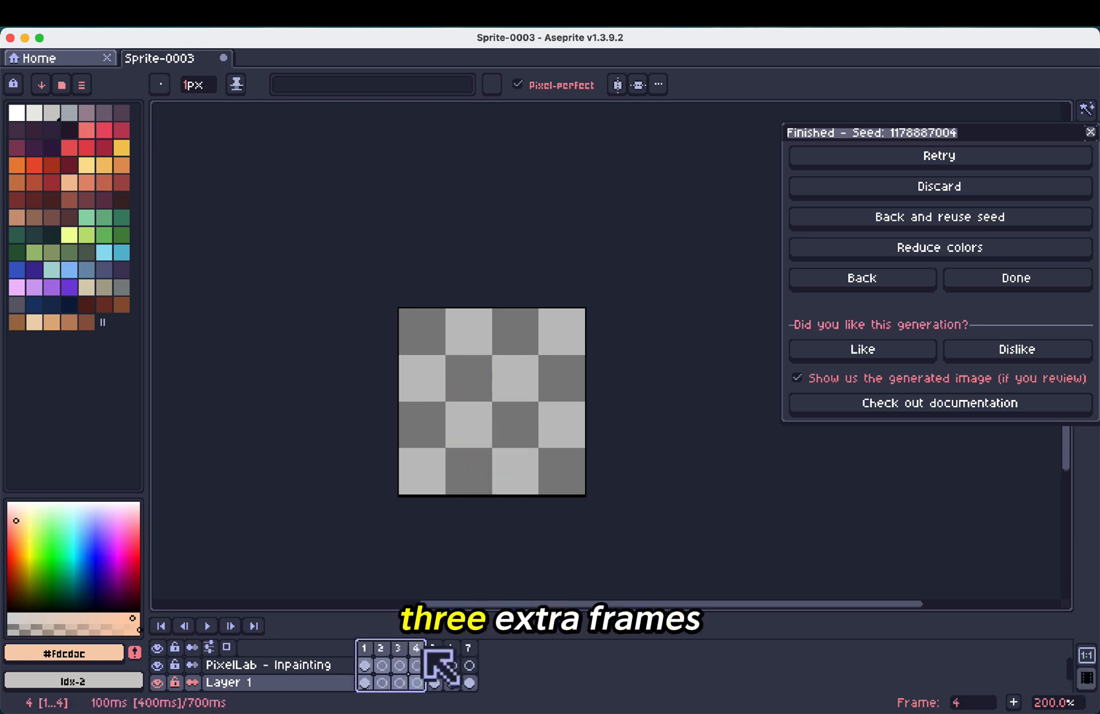
right_click(415, 648)
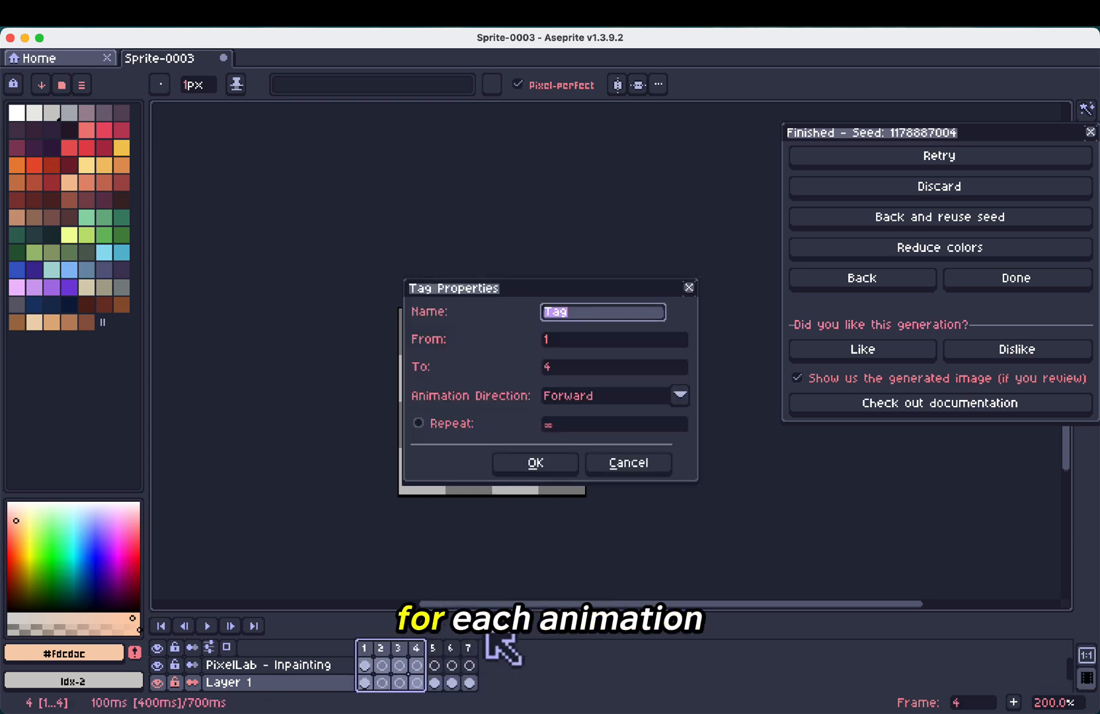
text(n)
key(Return)
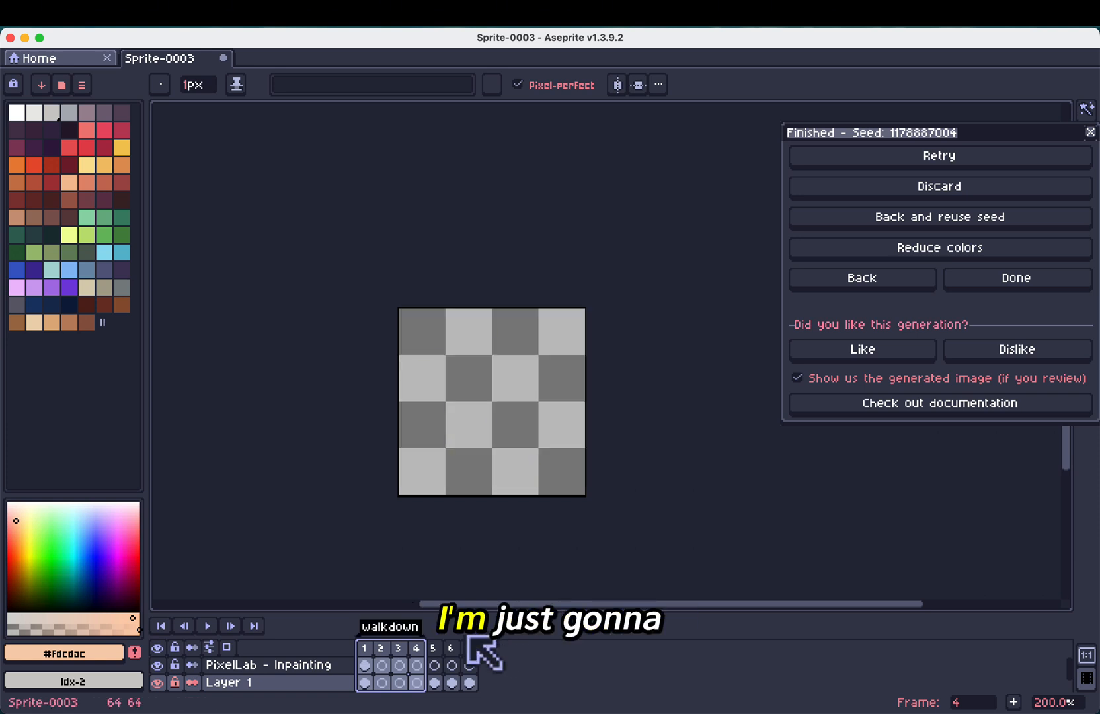
Step: Add three empty frames after the east view in frame 5 and tag that animation as walkright
click(435, 648)
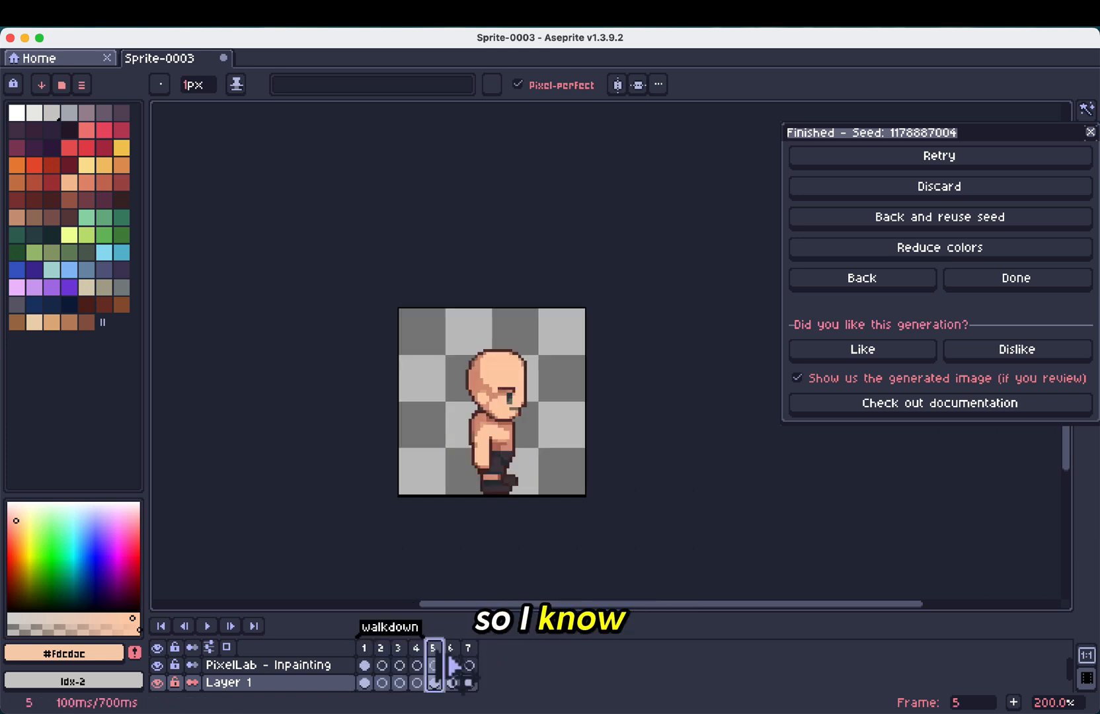
right_click(450, 658)
click(468, 659)
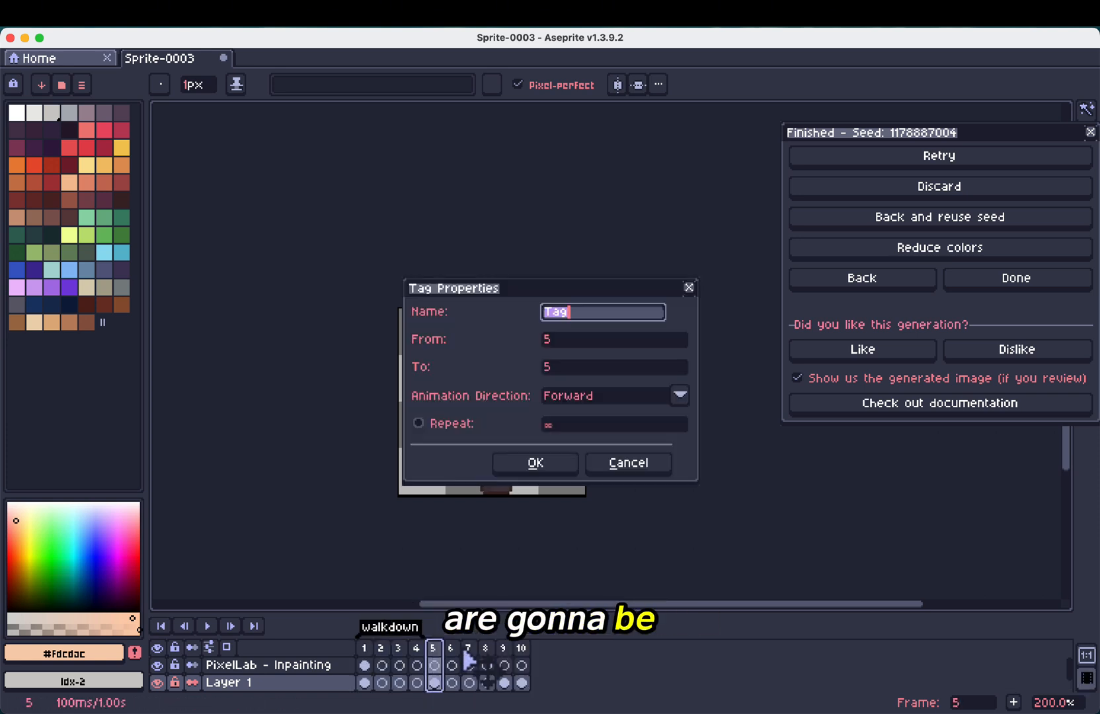
text(walkright)
key(Return)
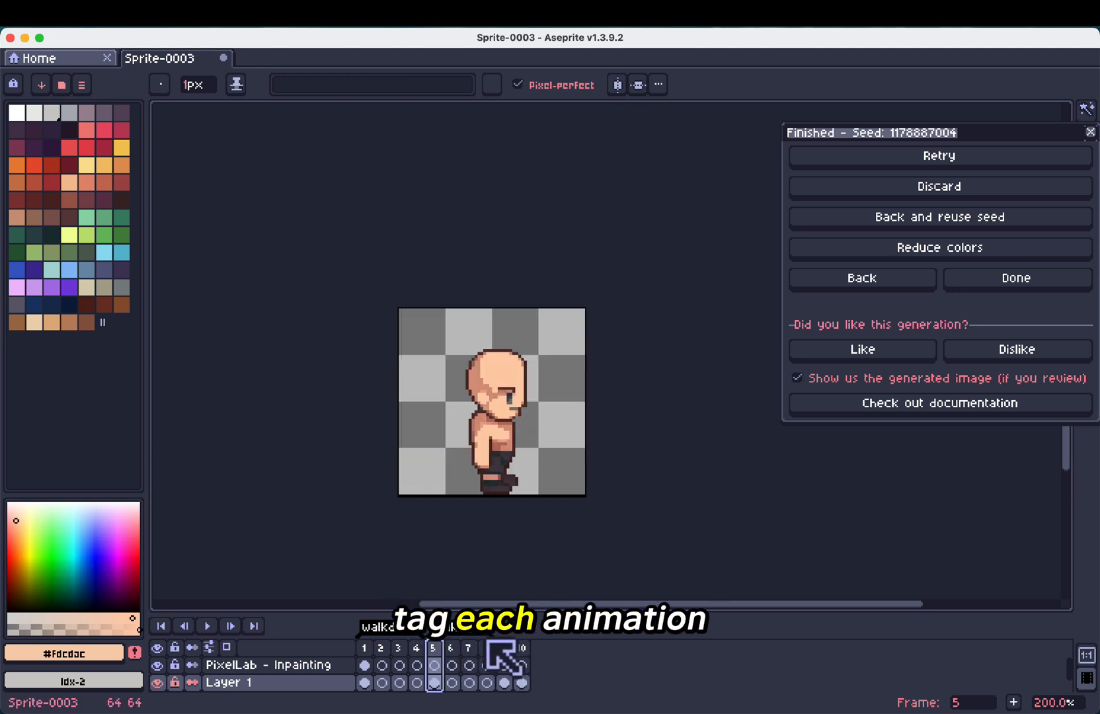
Step: Add three empty frames after the north view in frame 9 and tag frames 9 to 12 as walkup
click(507, 652)
key(alt+b)
key(alt+b)
key(alt+b)
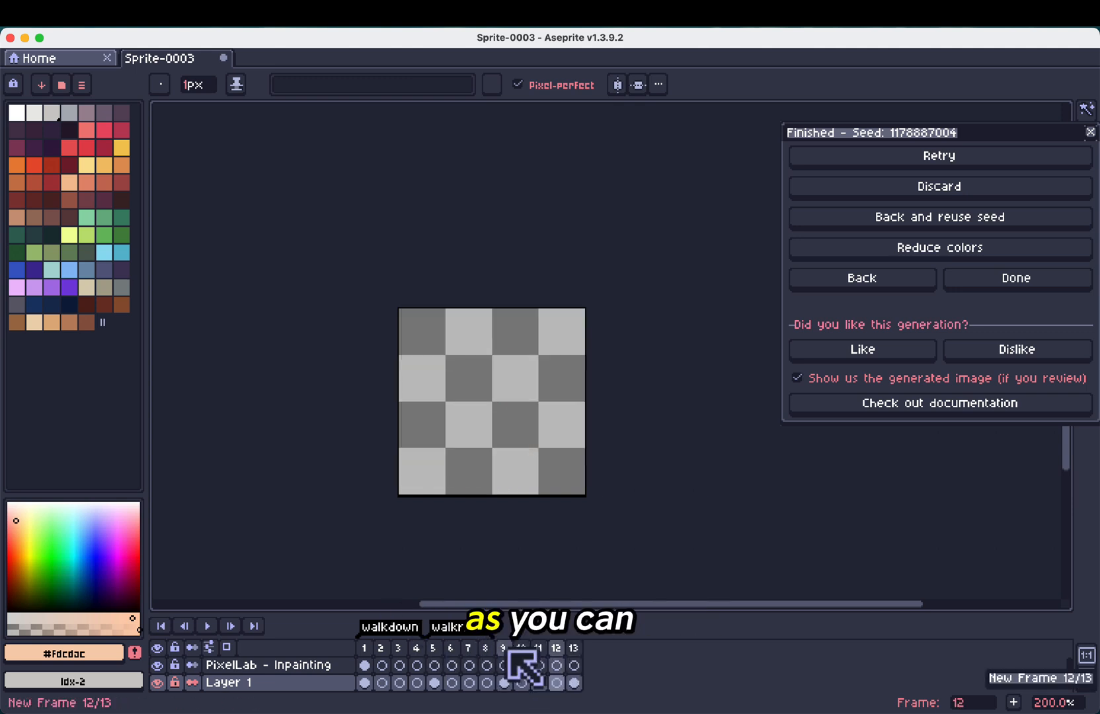
drag(506, 650, 556, 649)
right_click(556, 652)
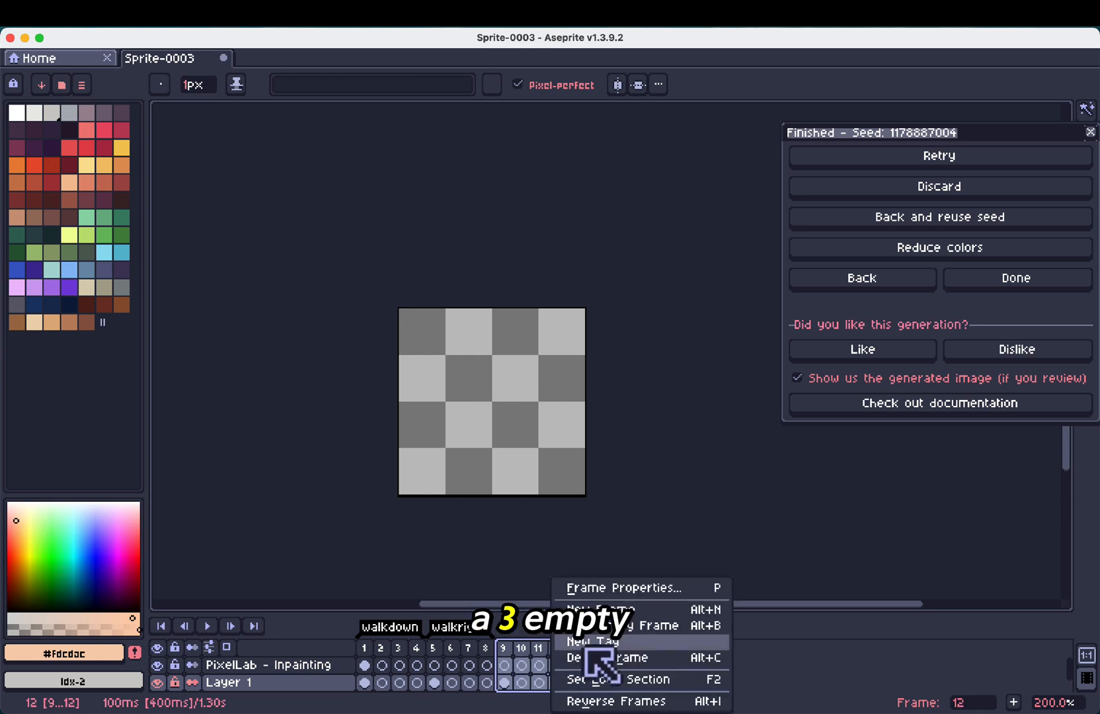
click(591, 658)
text(walkle)
key(BackSpace)
key(BackSpace)
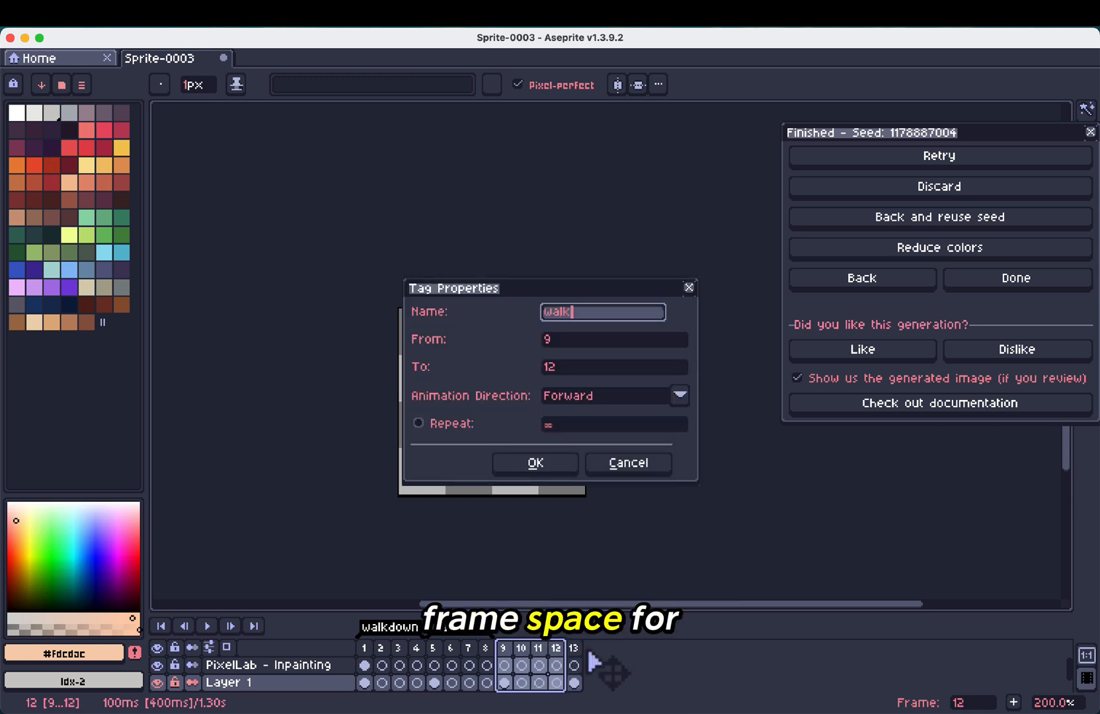
key(Return)
Step: Add three empty frames after the west view in frame 13 and tag frames 13 to 16 as walkleft
click(575, 651)
key(alt+n)
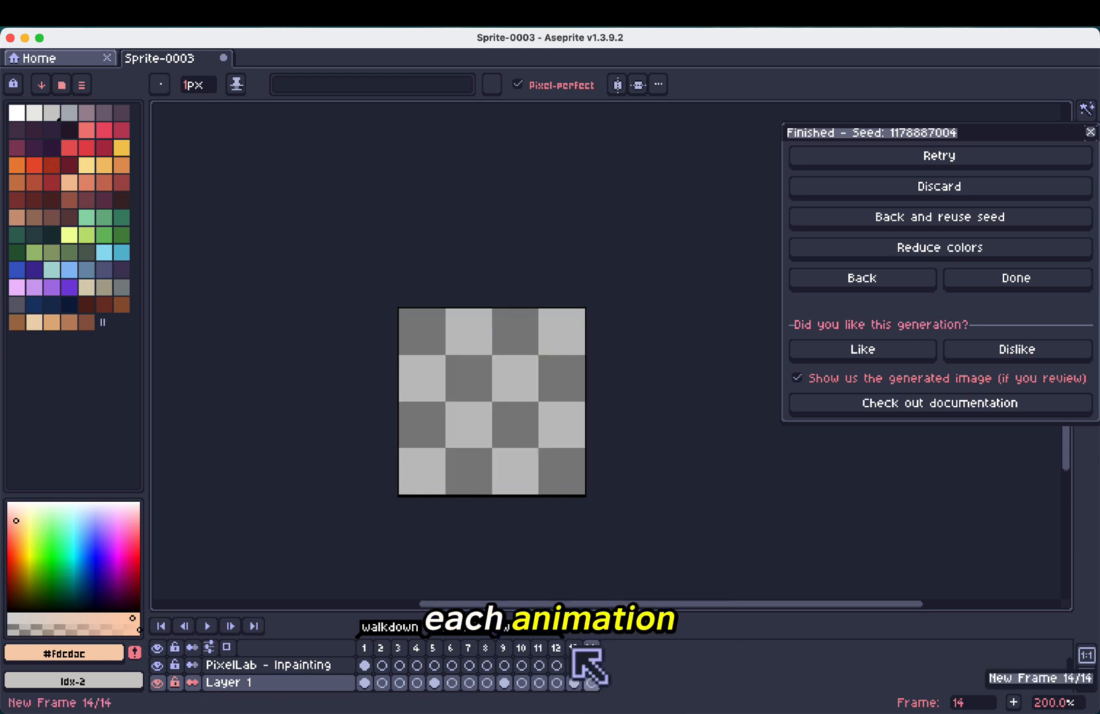
shift+click(574, 649)
right_click(575, 647)
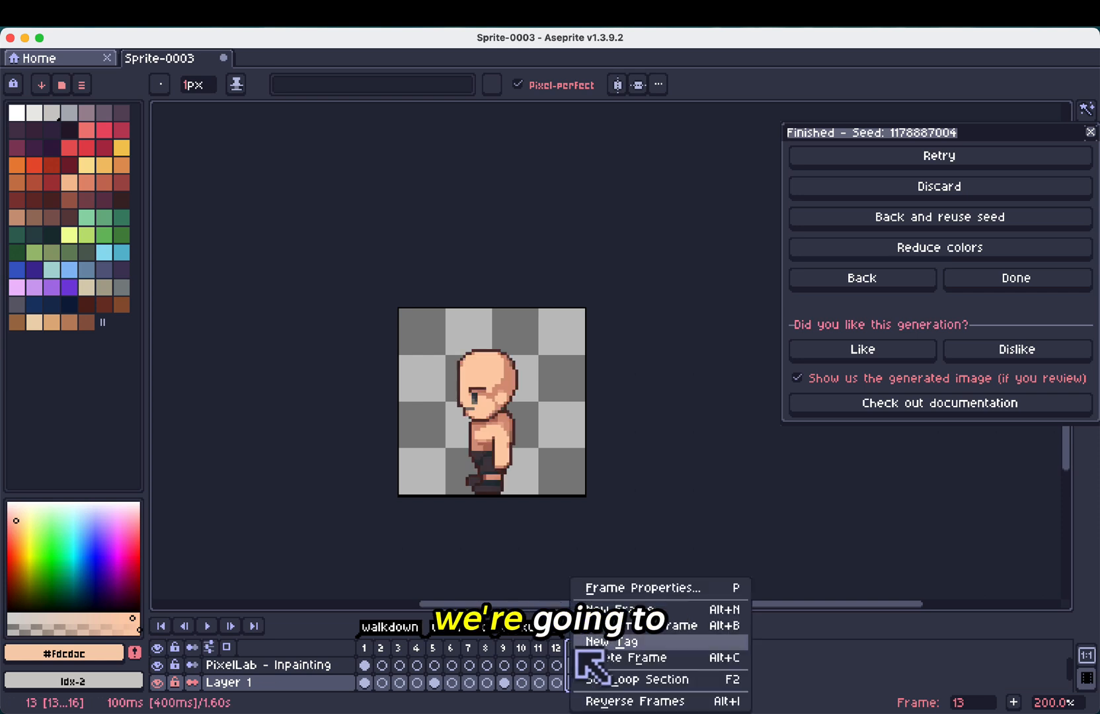
click(630, 636)
text(walklef)
key(Return)
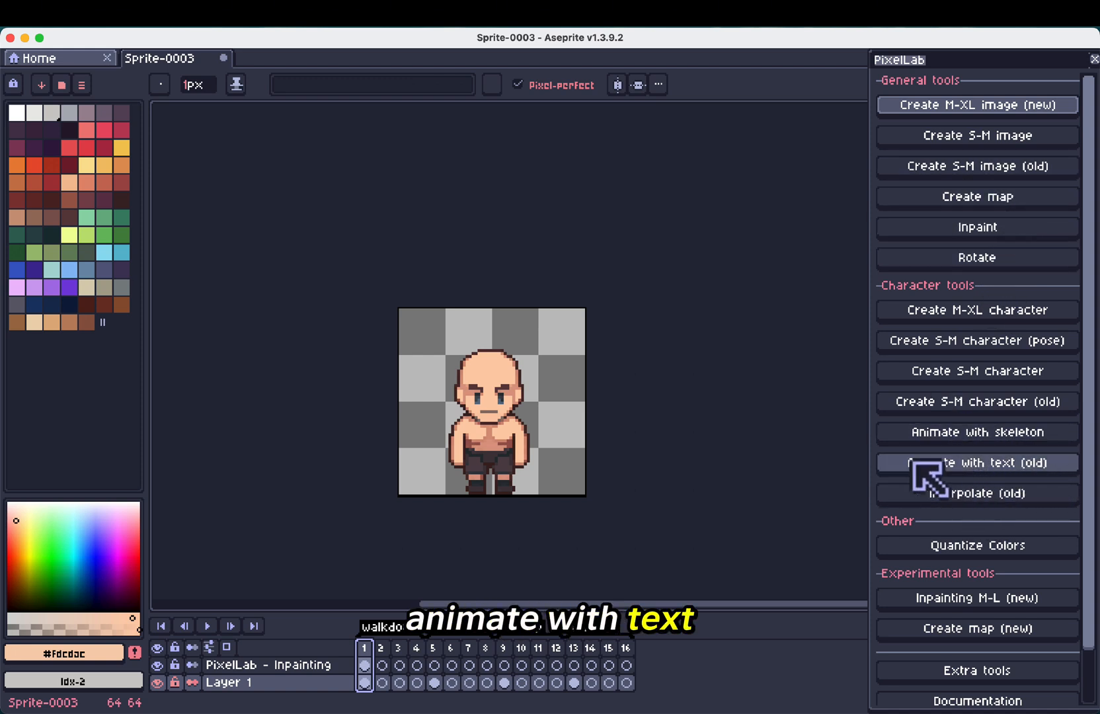
Step: Start PixelLab's Animate with text on frame 1 with character description "bald man wearing boxers" and action "walk"
click(1018, 470)
click(570, 270)
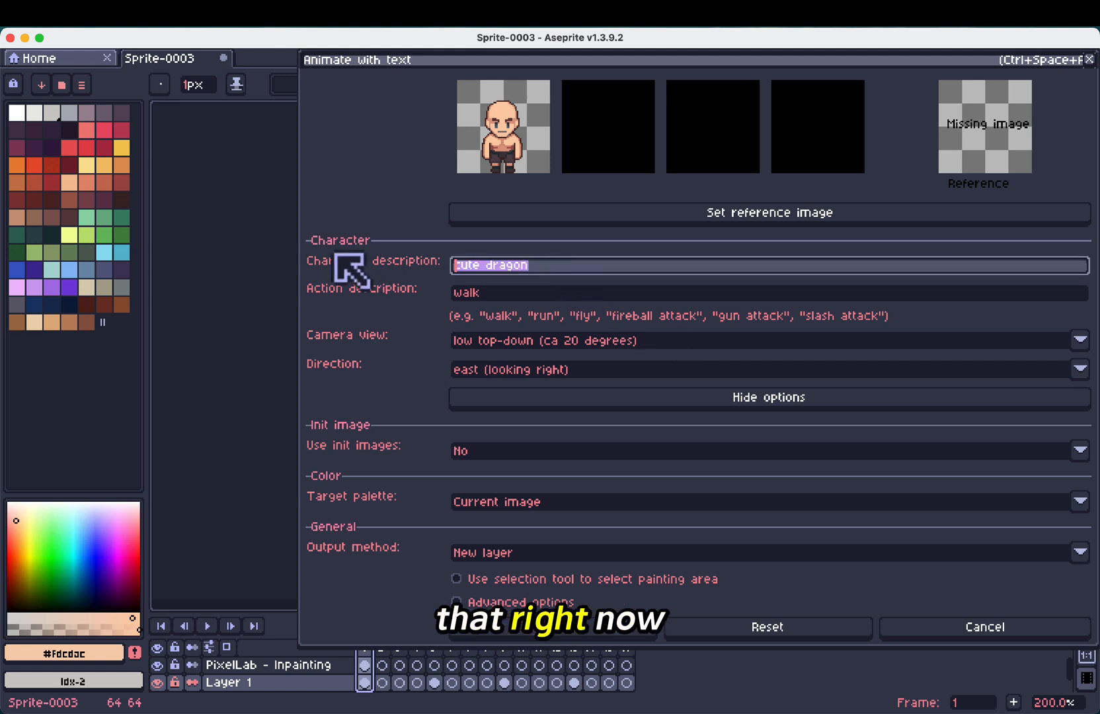
text(bald man wear)
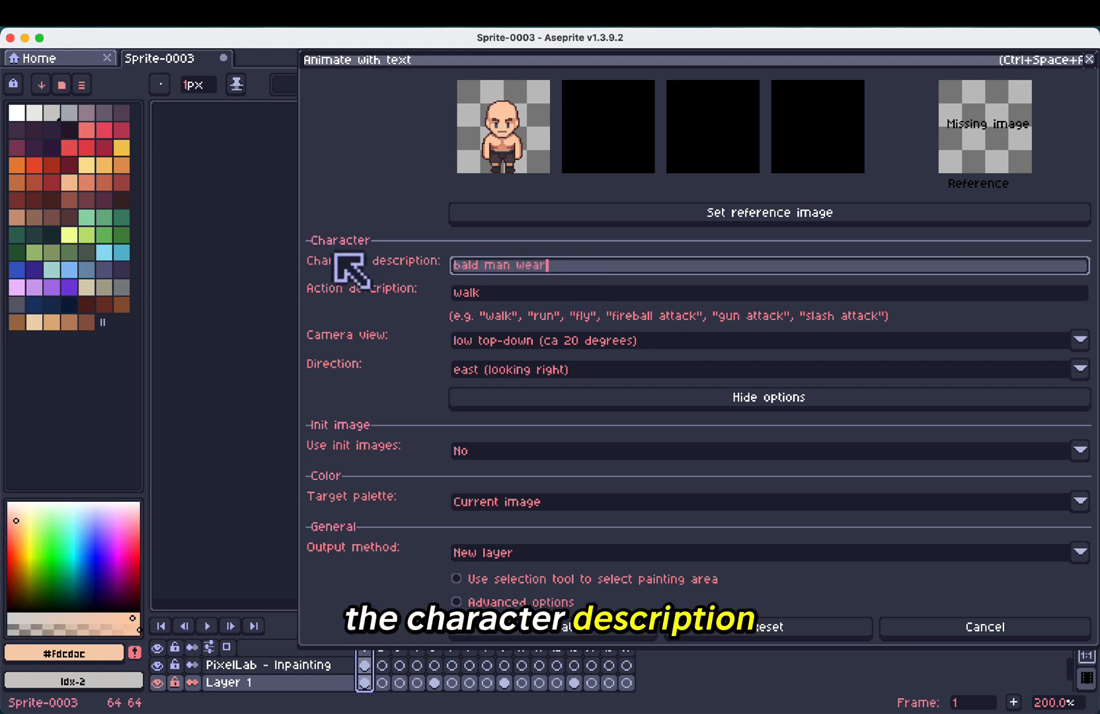
text(ing boxers)
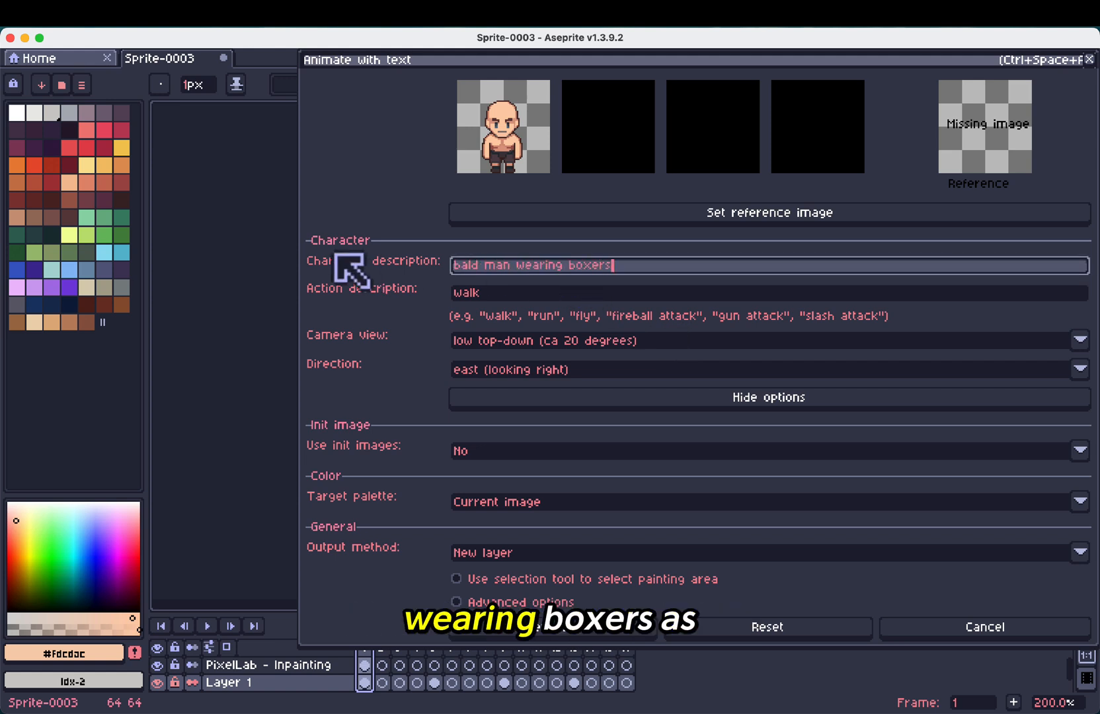
click(493, 292)
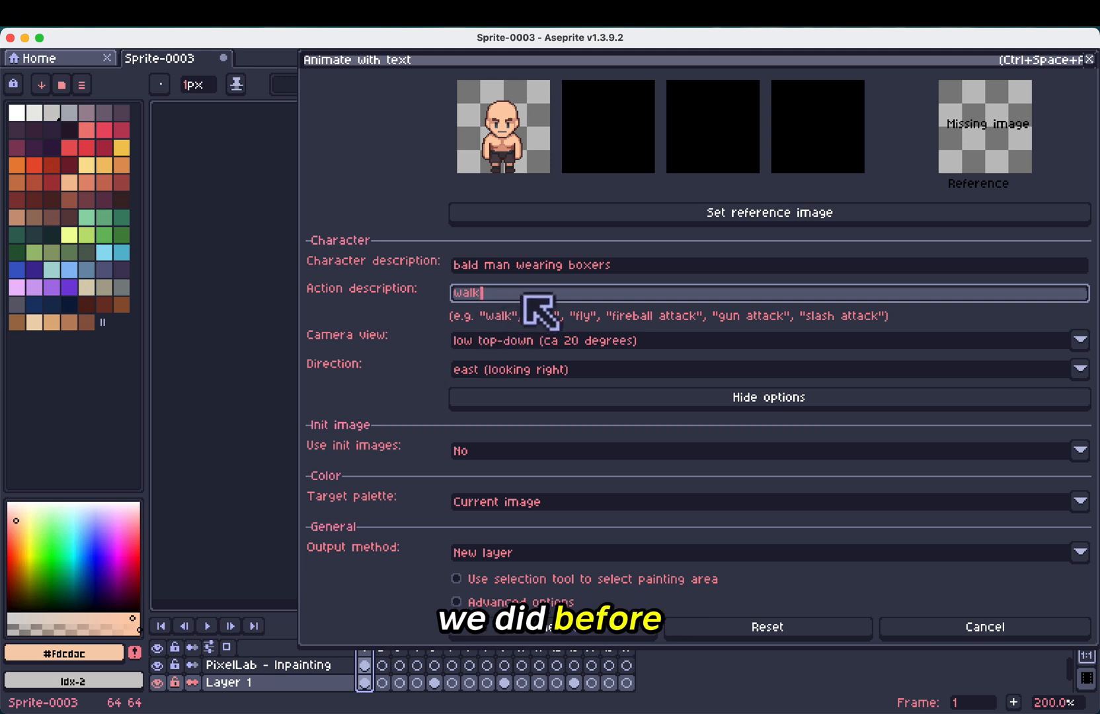
Step: Set the animation's camera view to high top-down (ca 35 degrees) and its direction to south (facing camera)
click(570, 342)
click(565, 365)
click(566, 370)
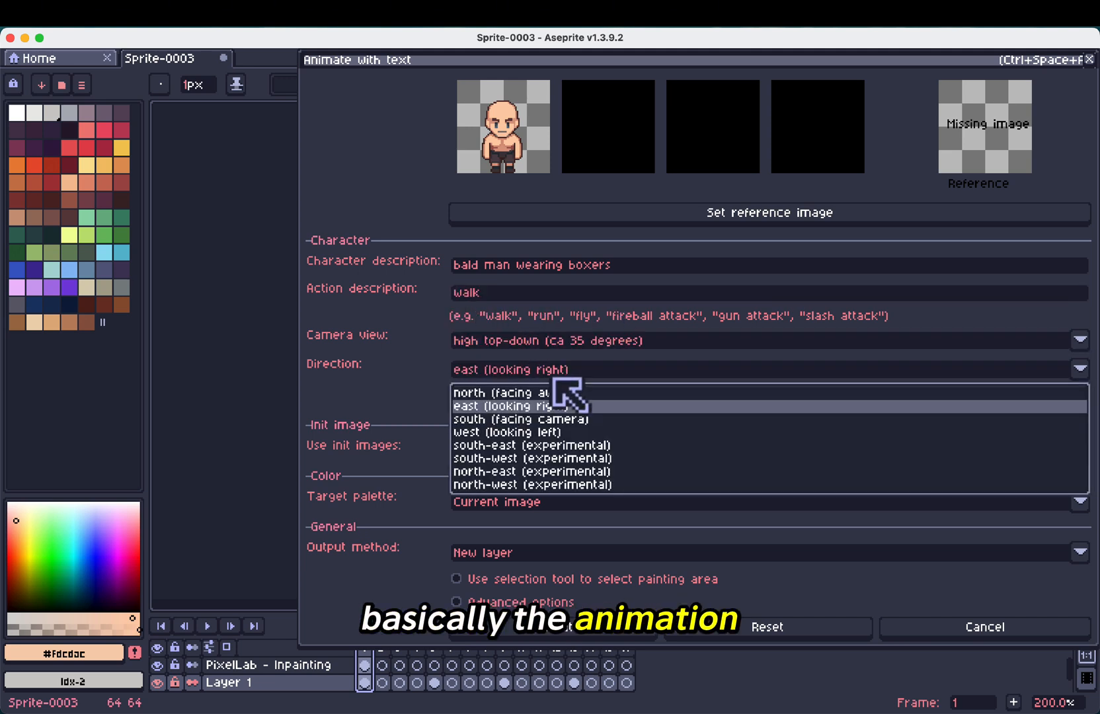
click(508, 420)
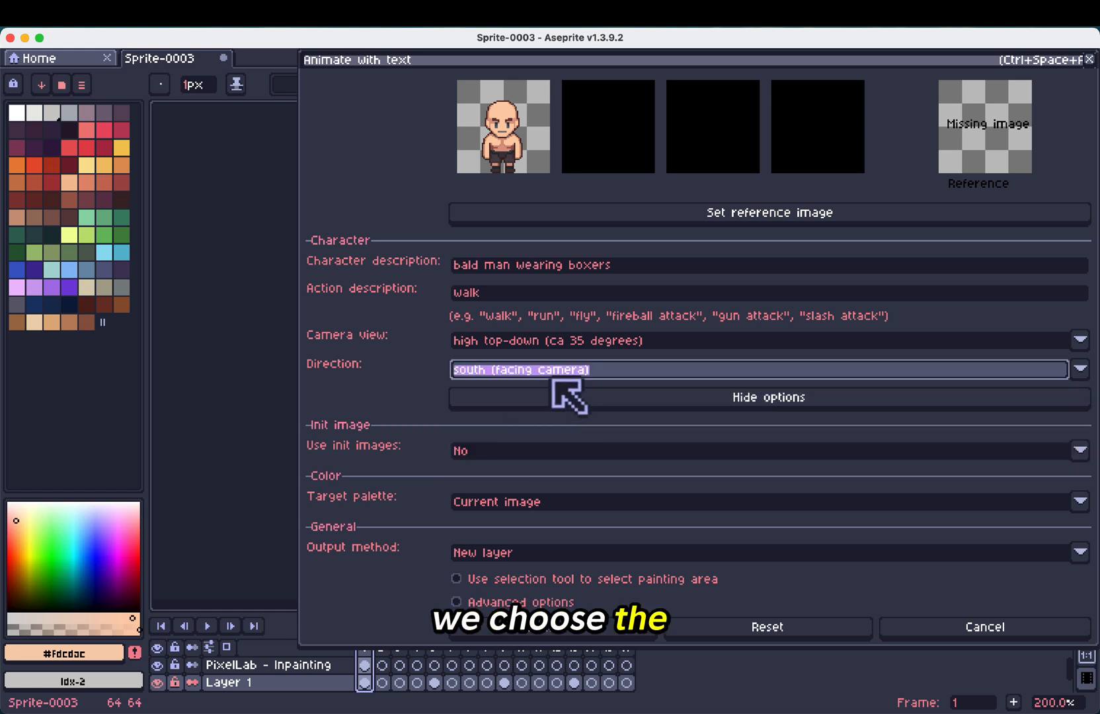
Step: Set the front view as the reference image and generate the south-facing walk animation
click(521, 632)
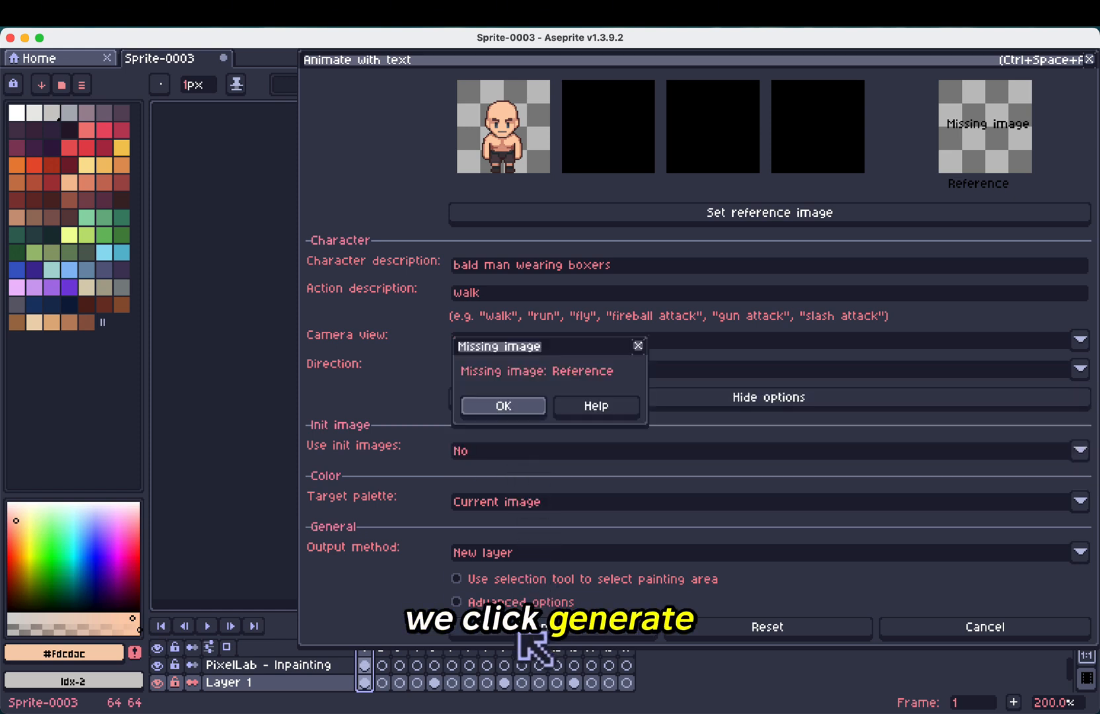
click(508, 406)
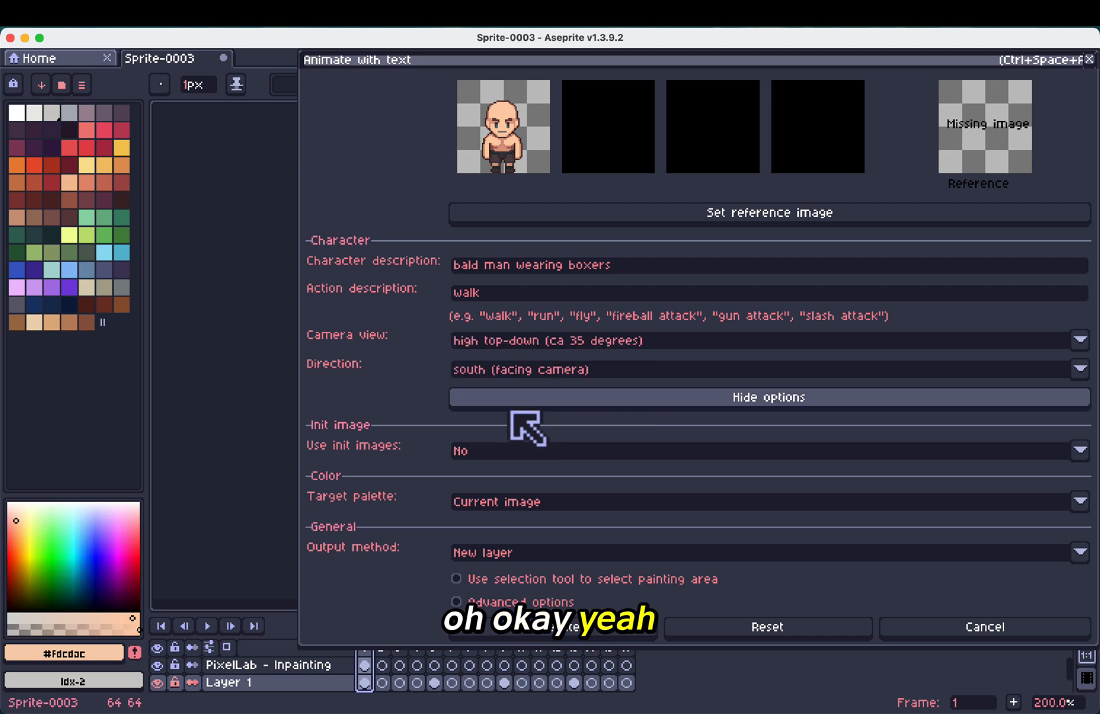
click(682, 220)
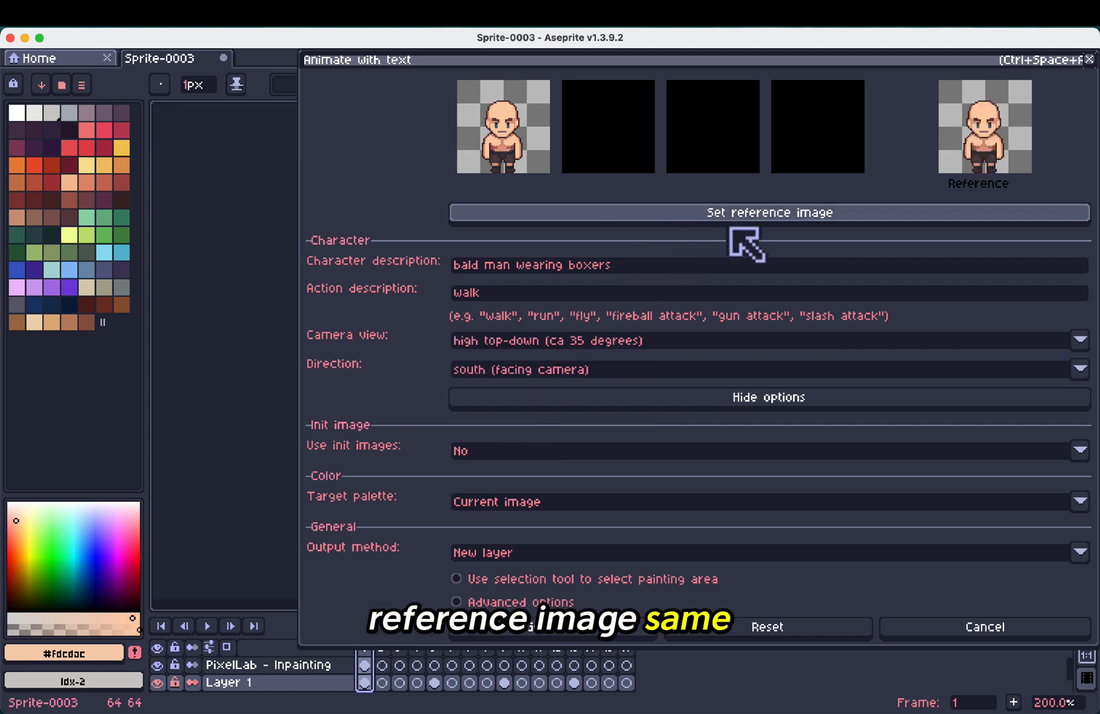
click(521, 635)
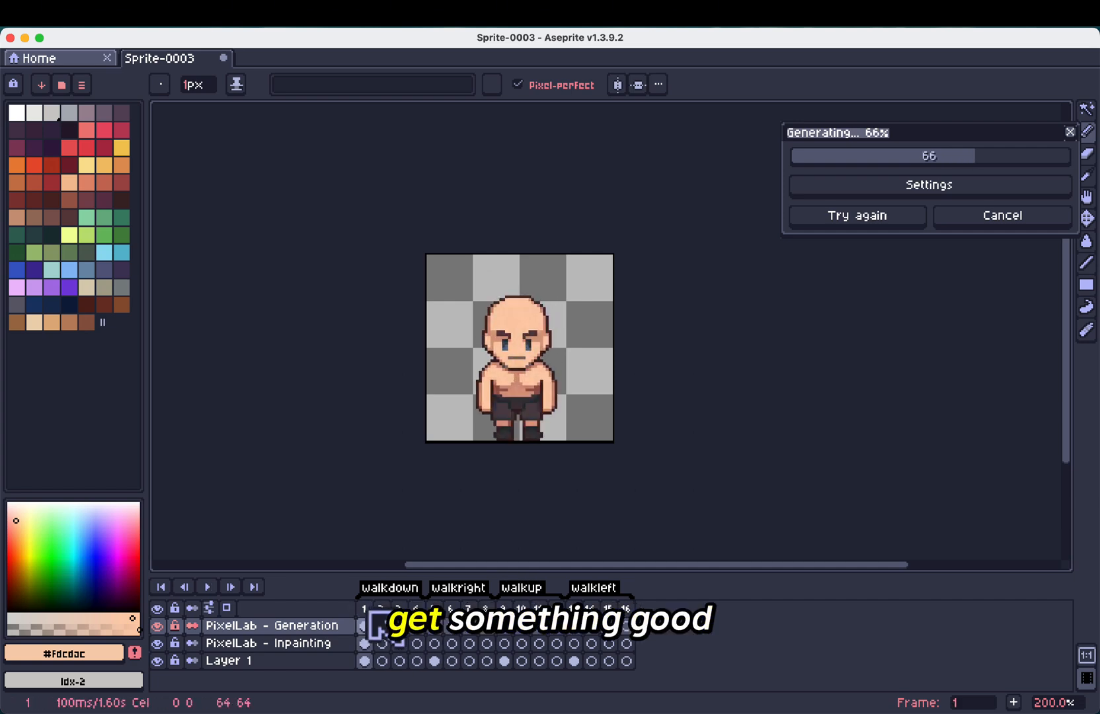
Step: Play back the generated walkdown frames to review the walking motion
right_click(203, 587)
click(320, 666)
key(Right)
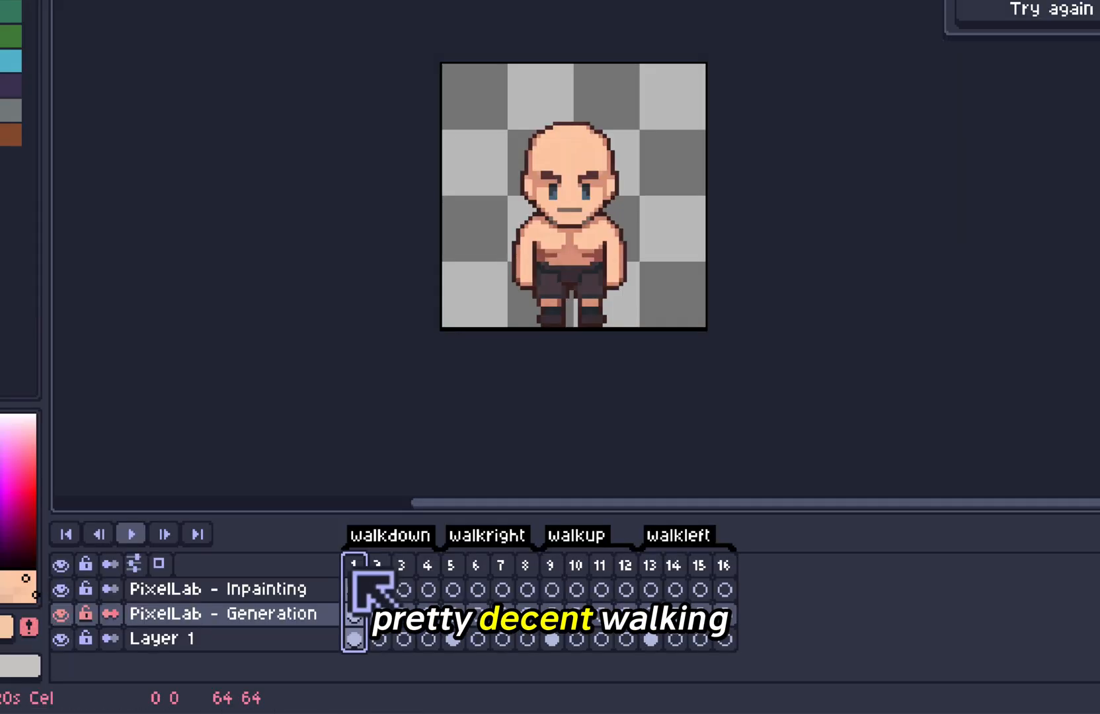
key(Return)
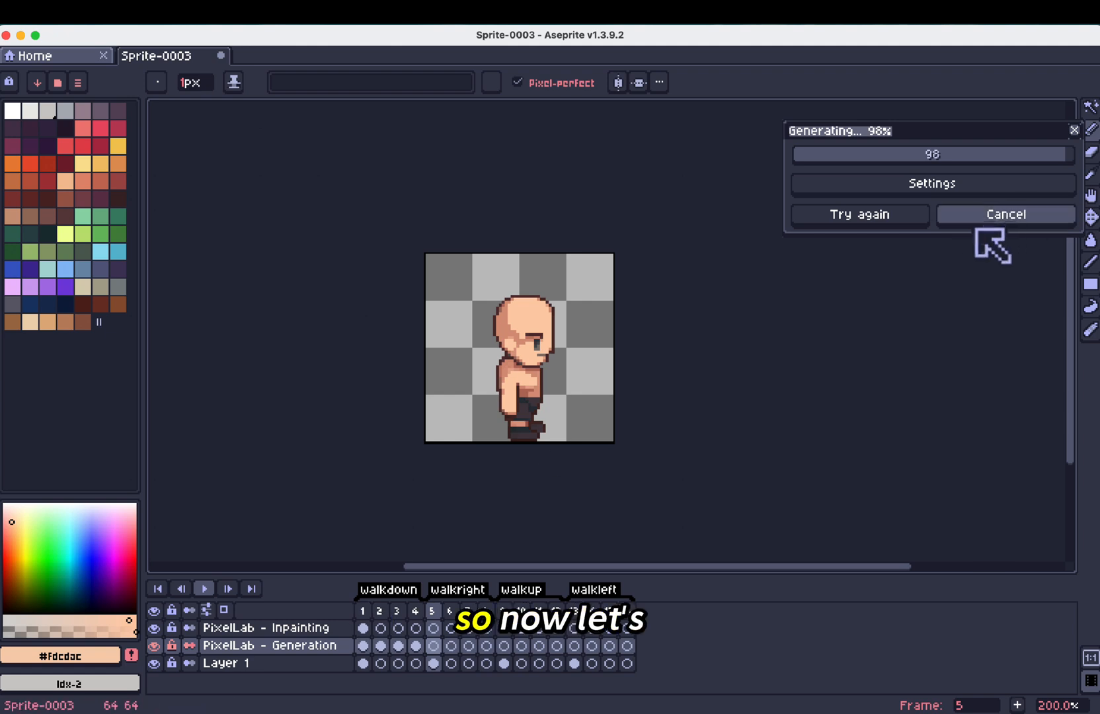
Step: Set the right-facing side view as the reference image, set the direction to east (looking right), and generate the walk animation
click(983, 220)
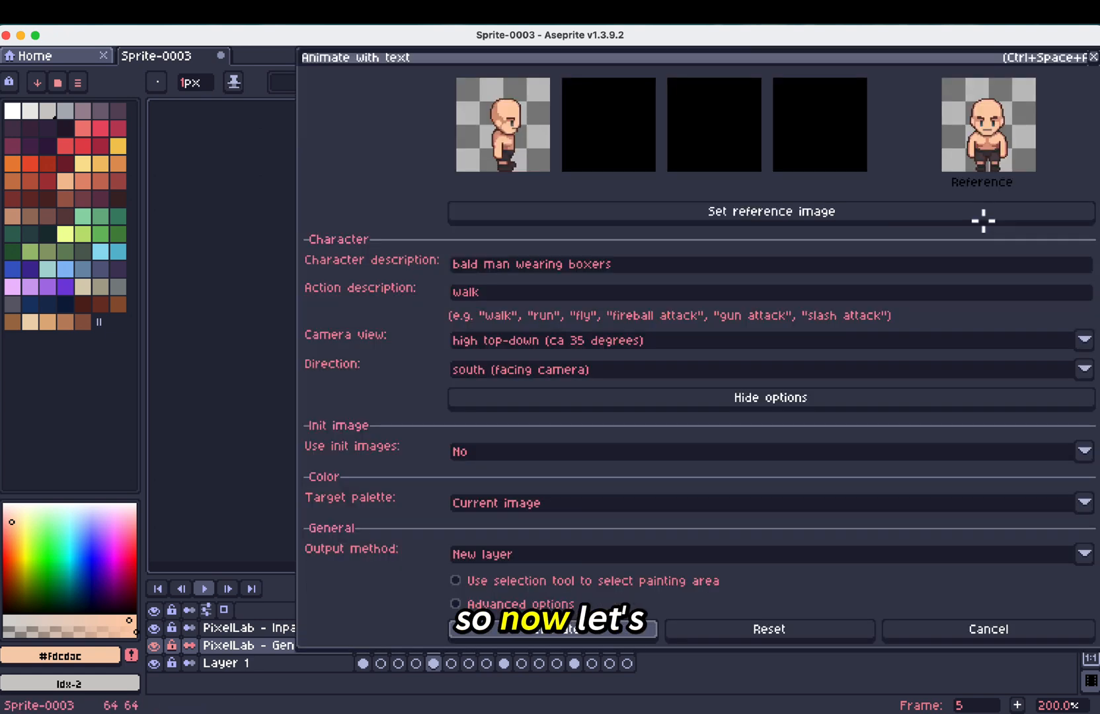
click(833, 212)
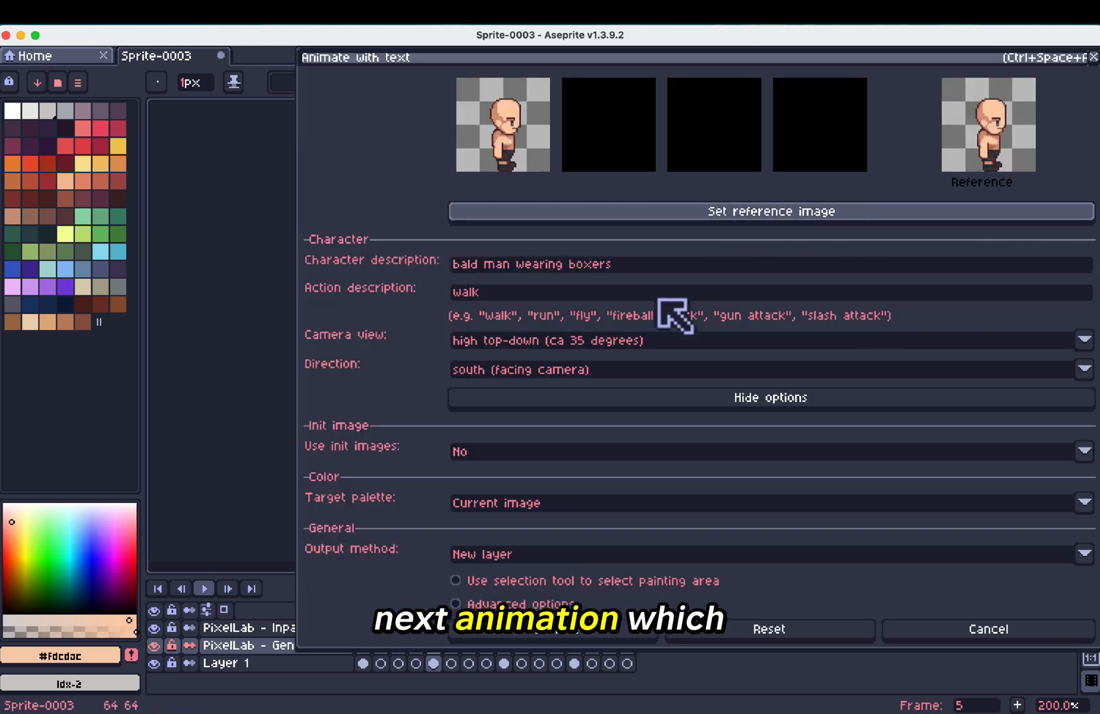
click(541, 370)
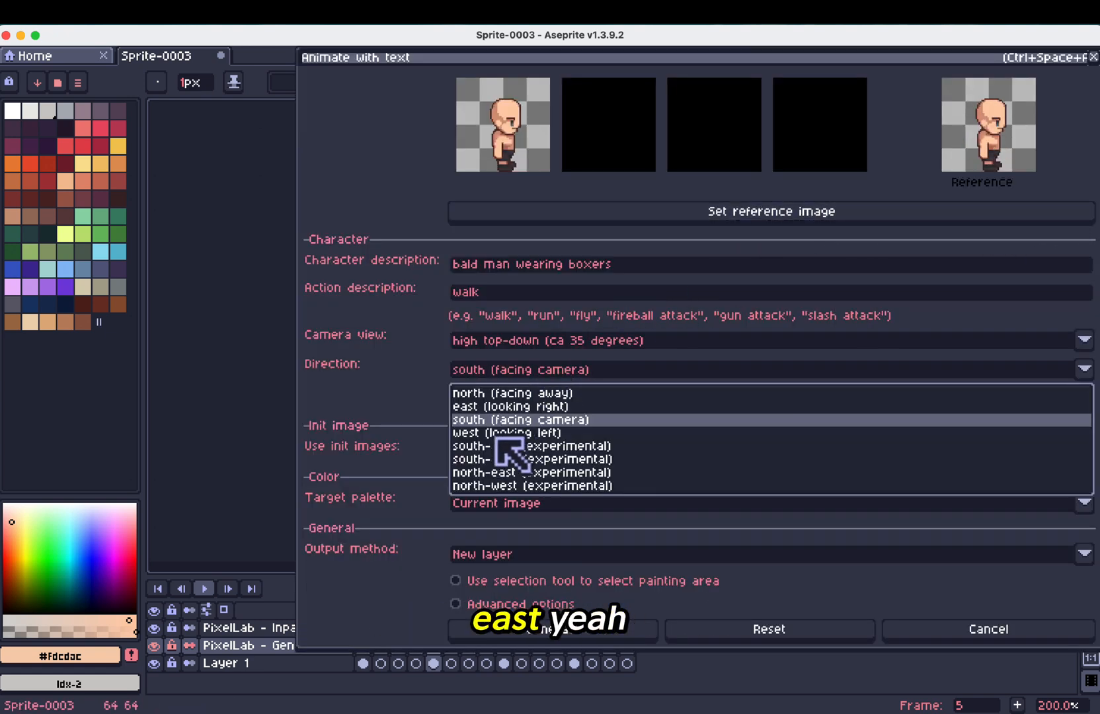
click(499, 435)
click(546, 368)
click(504, 408)
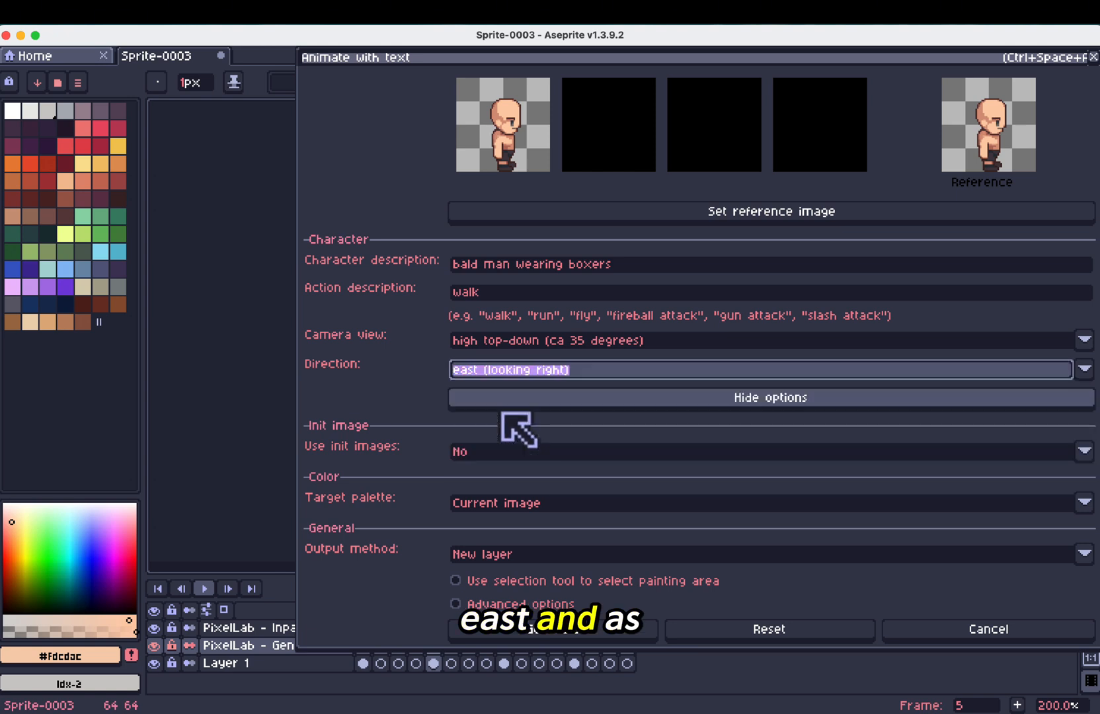
click(533, 633)
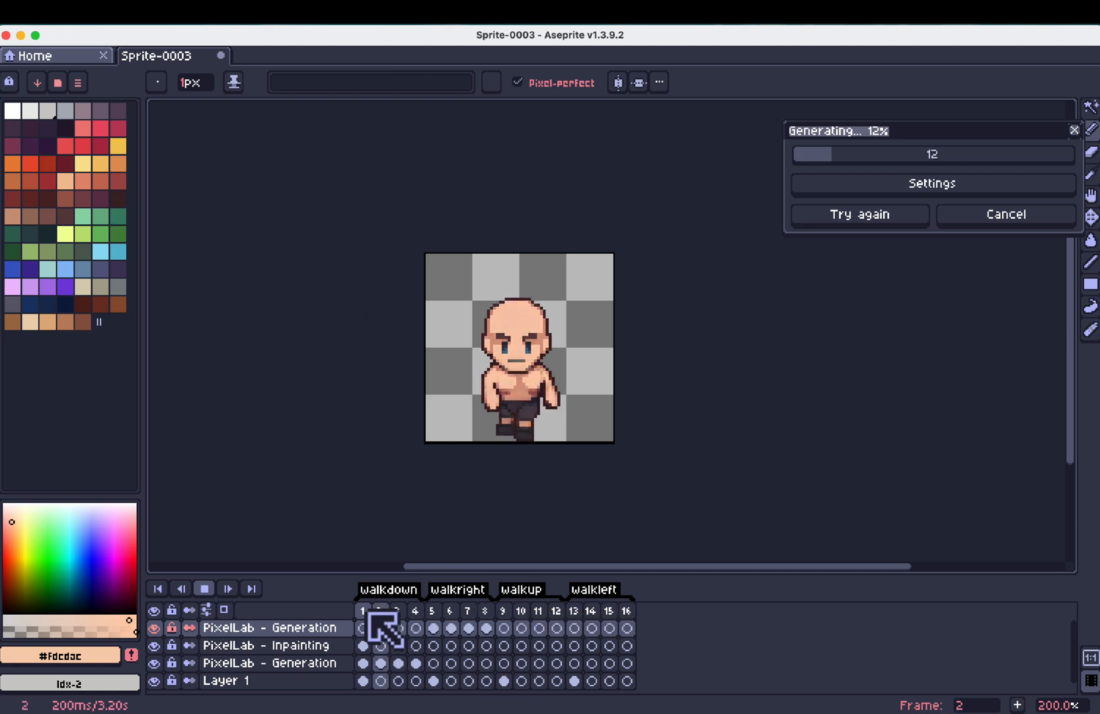
Step: Erase the stray dark pixels beside the raised foot in frame 4 of the walkdown animation
scroll(565, 412, up, 3)
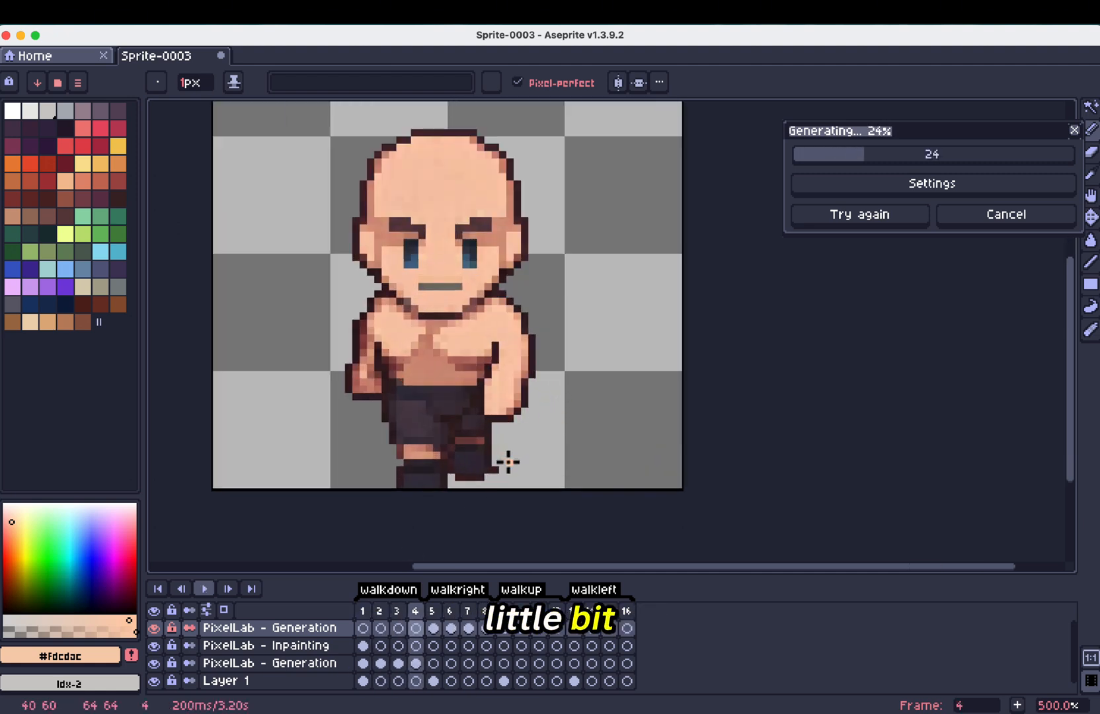
key(e)
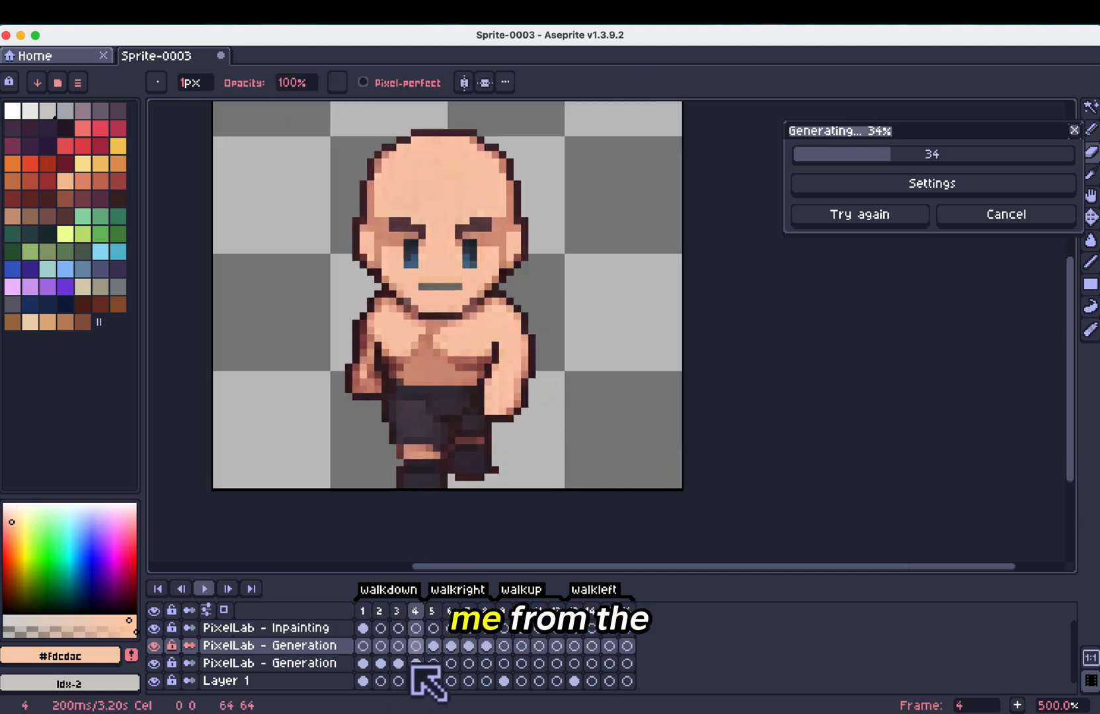
click(414, 664)
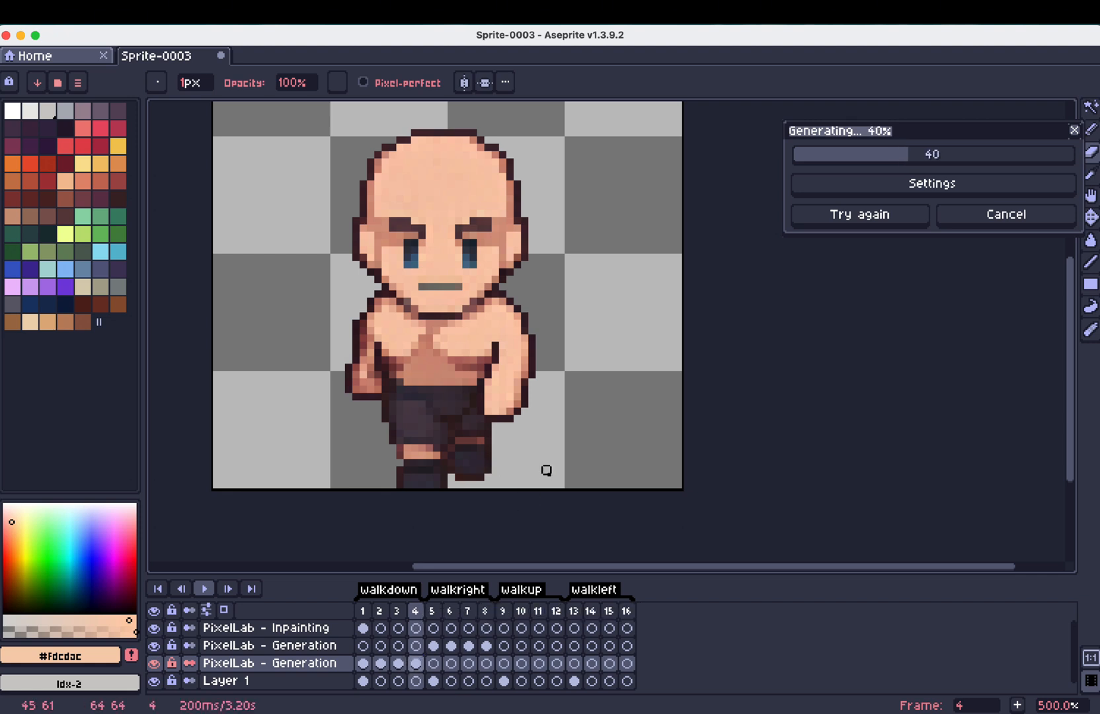
scroll(547, 470, down, 2)
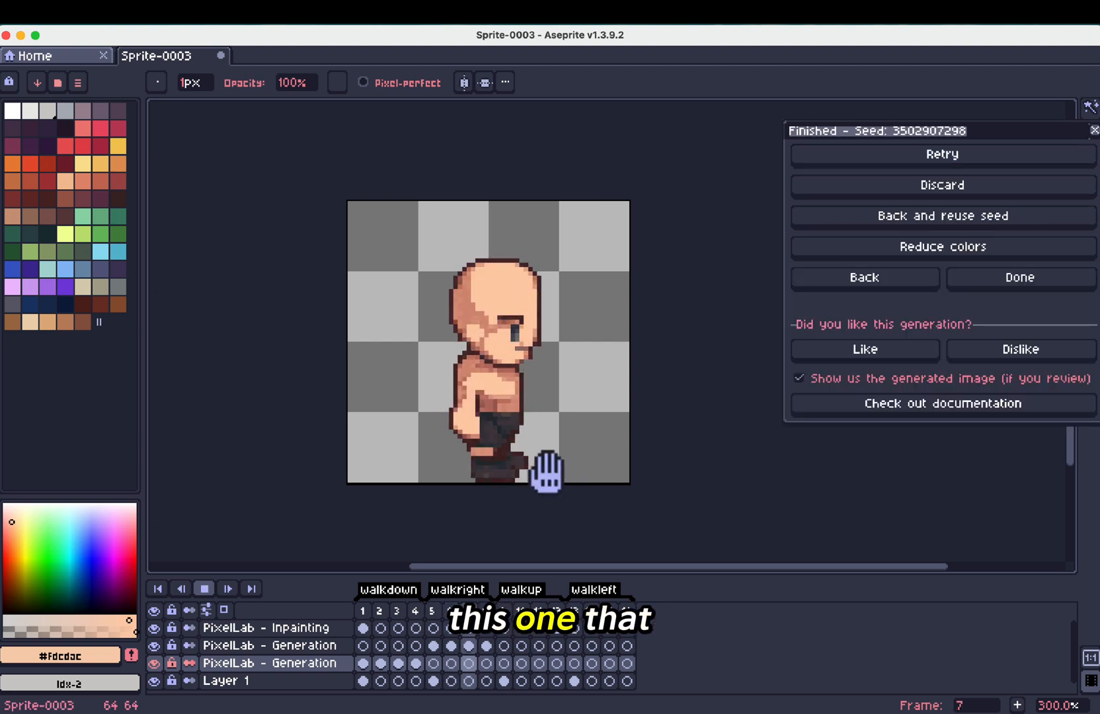
Step: Step back through the walkdown frames and forward into the walkright frames to compare the generated poses
key(Return)
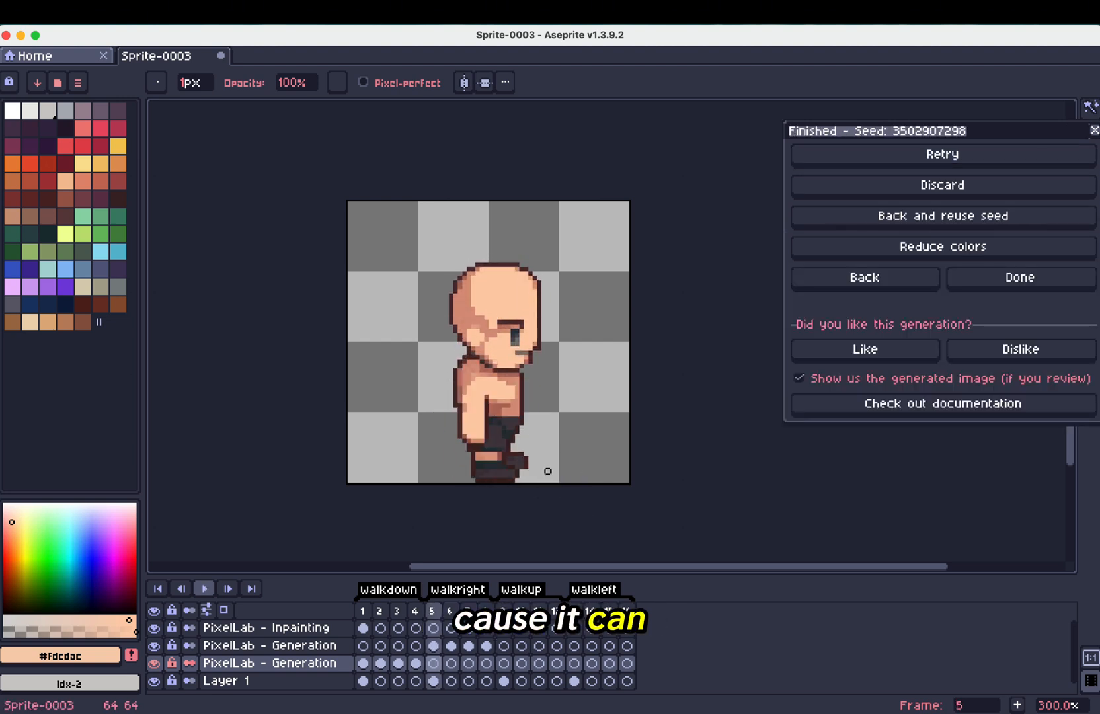
key(Left)
key(Left)
key(Left)
key(Left)
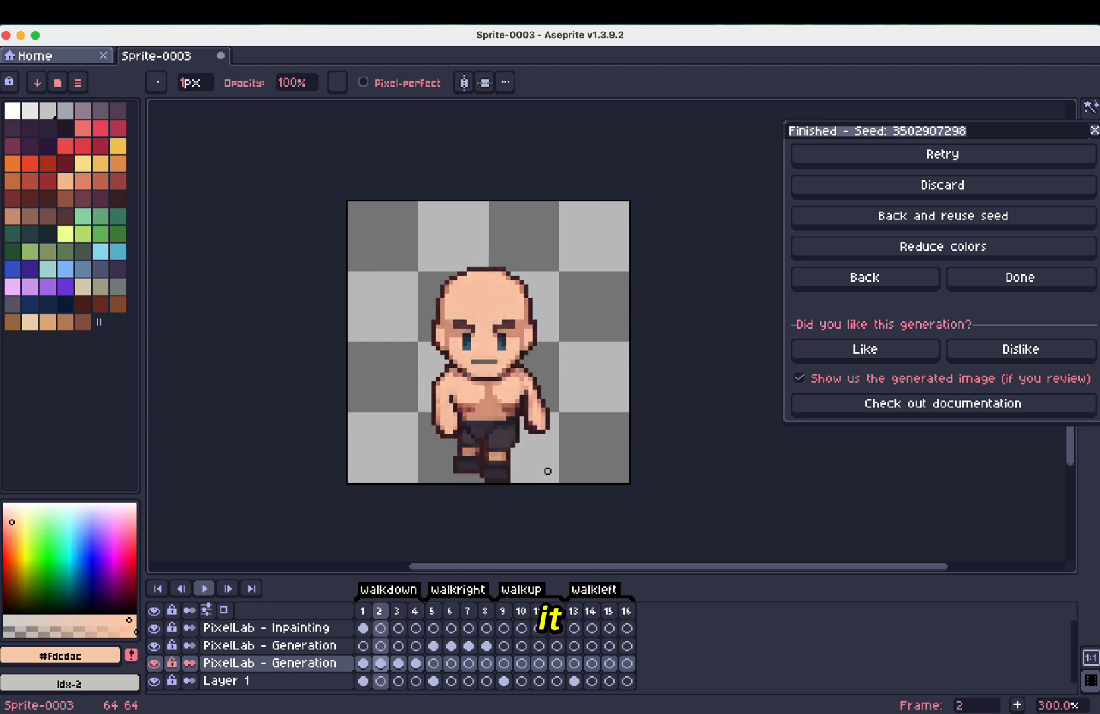
key(Right)
key(Right)
key(Right)
key(Right)
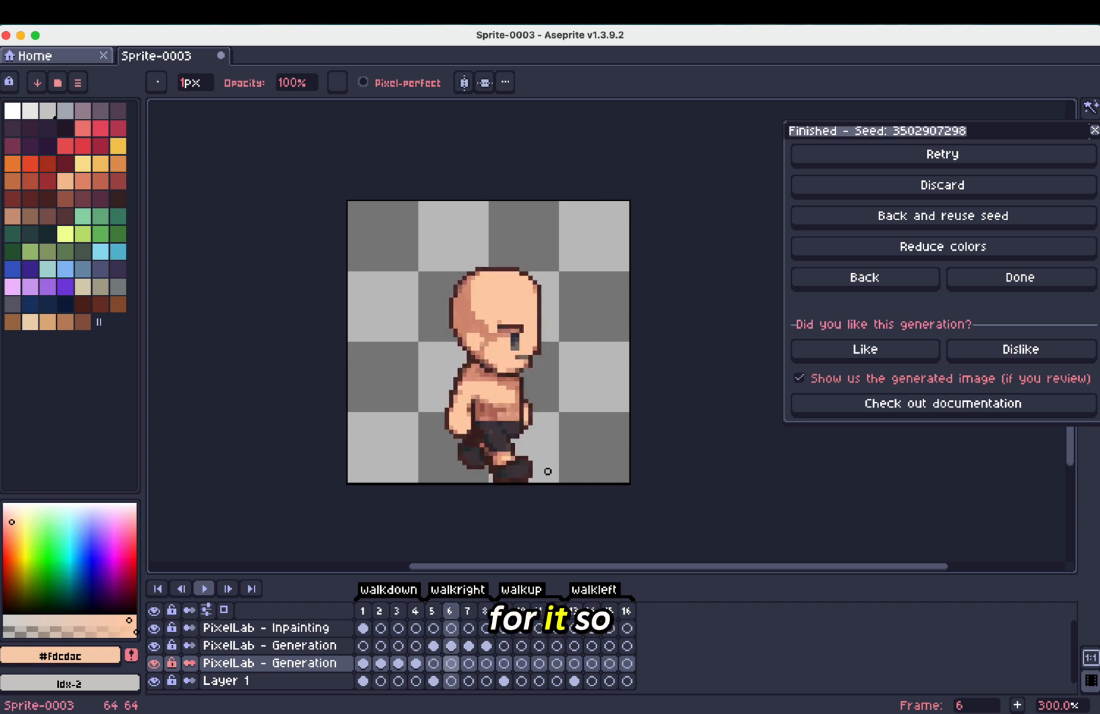
Step: Sample the boxers' dark colour #463c42 and touch up the back leg in frame 6 on the walkright generation layer
scroll(548, 472, up, 4)
key(alt)
alt+click(492, 422)
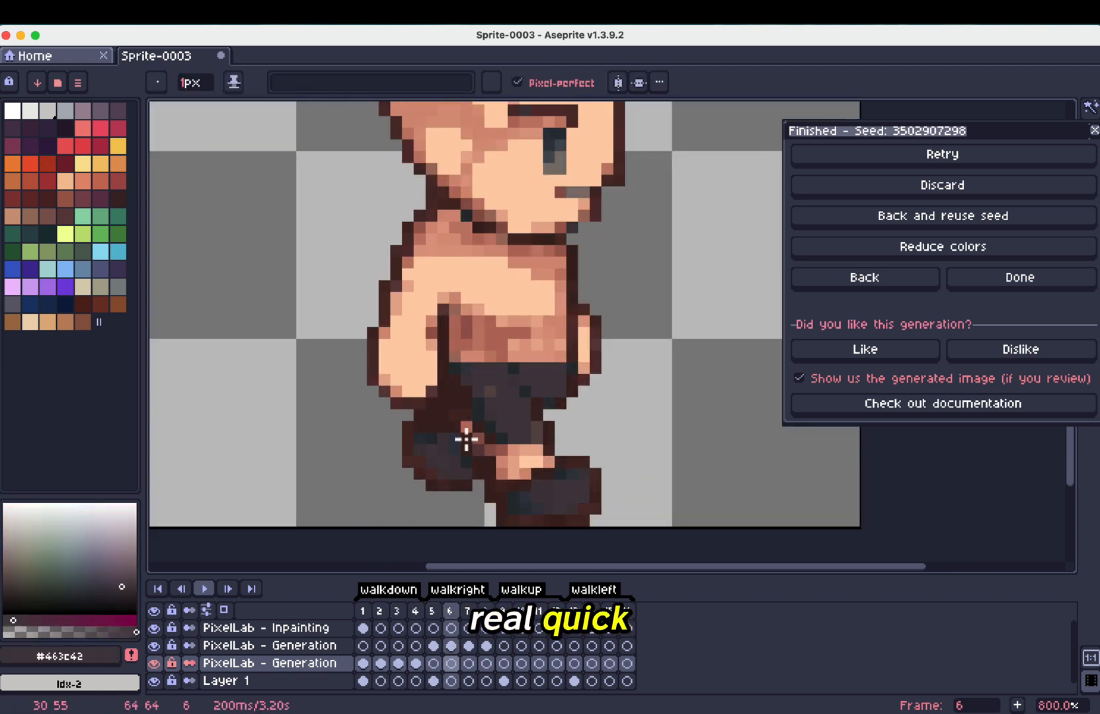
click(451, 645)
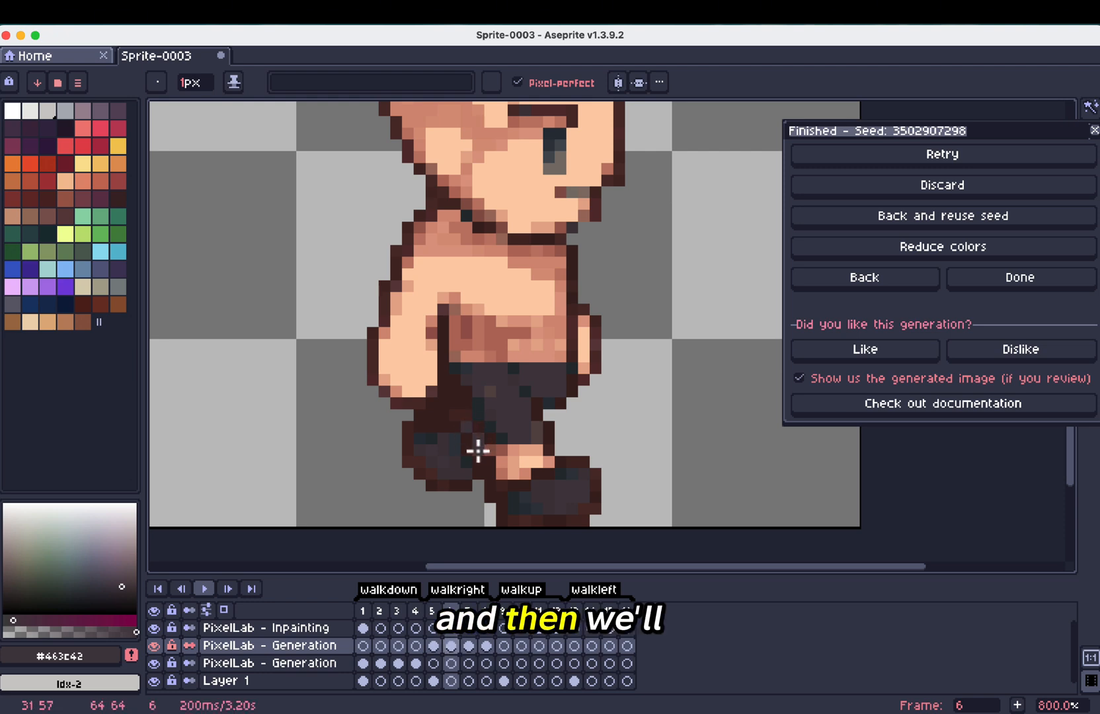
Step: Delete the generated cel in frame 8, the last frame of the walkright animation
scroll(575, 345, down, 4)
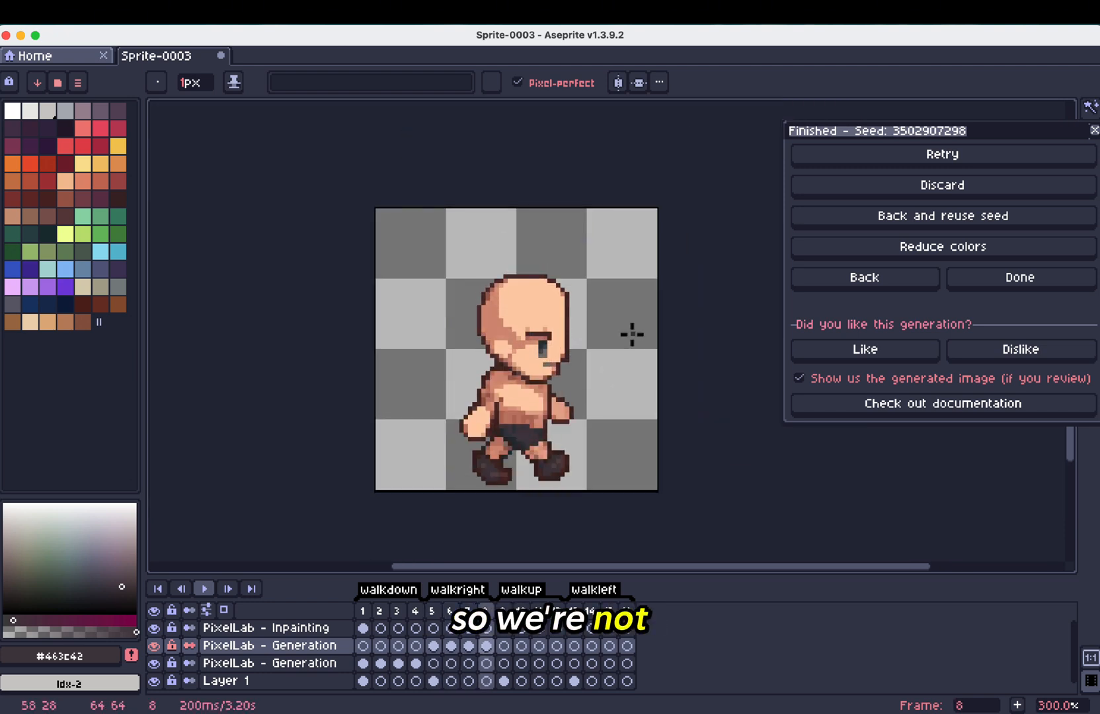
click(491, 651)
key(Delete)
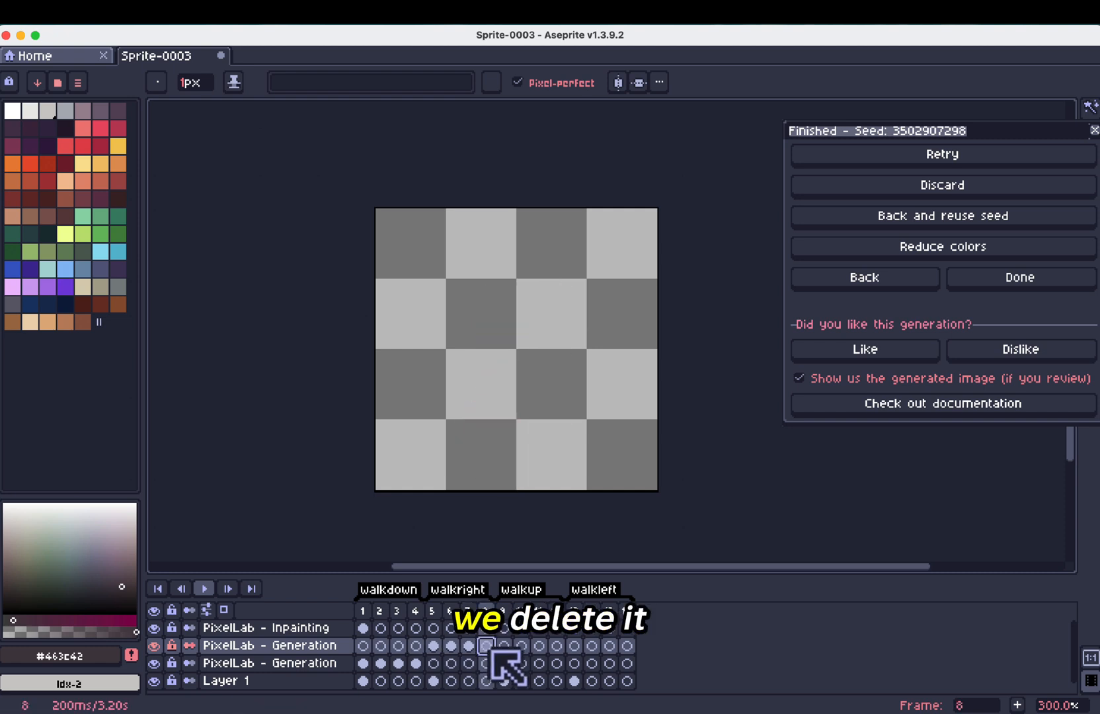
Step: Step back and forth through walkright frames 5 to 7 to examine the remaining walking motion
key(Left)
key(Left)
key(Right)
key(Left)
key(Right)
key(Left)
key(Left)
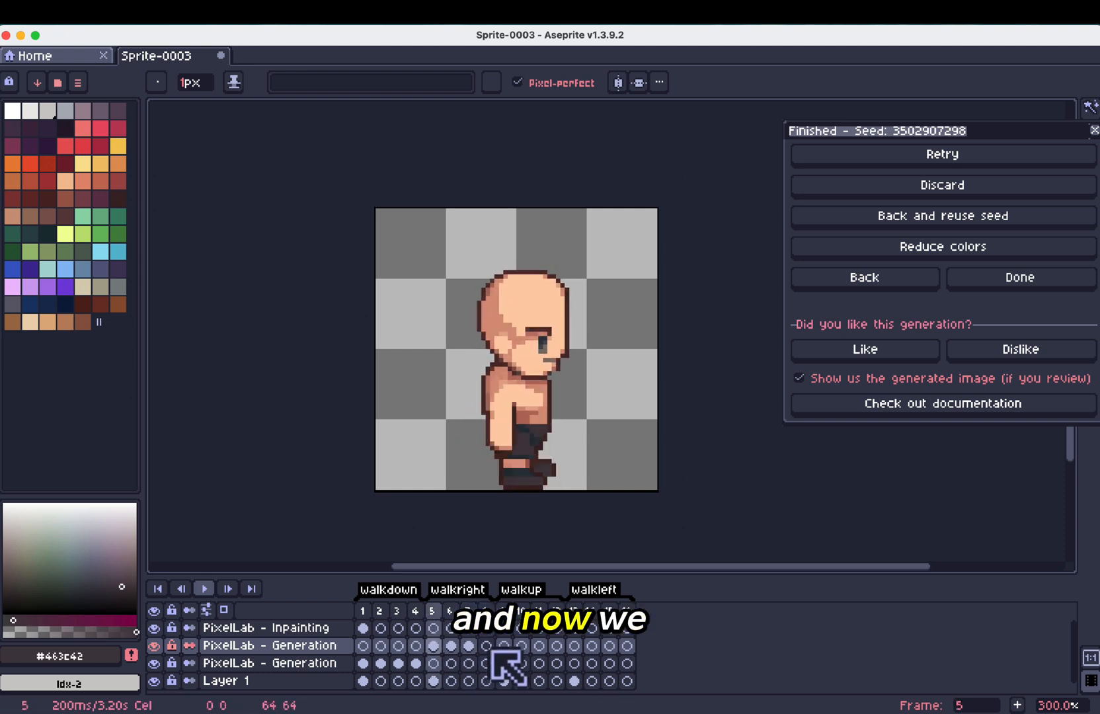
key(Right)
key(Right)
key(Left)
key(Right)
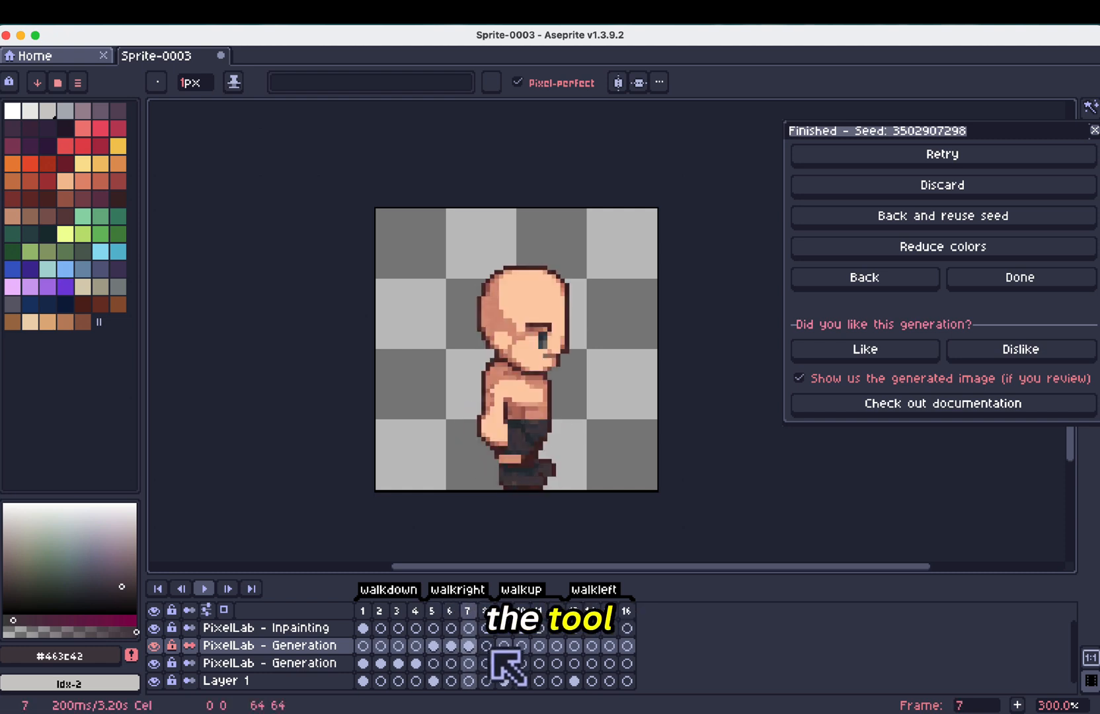
Step: Generate the missing fourth walkright frame with Animate with text, starting at frame 5 with the three remaining frames as input
key(Left)
key(Left)
click(872, 282)
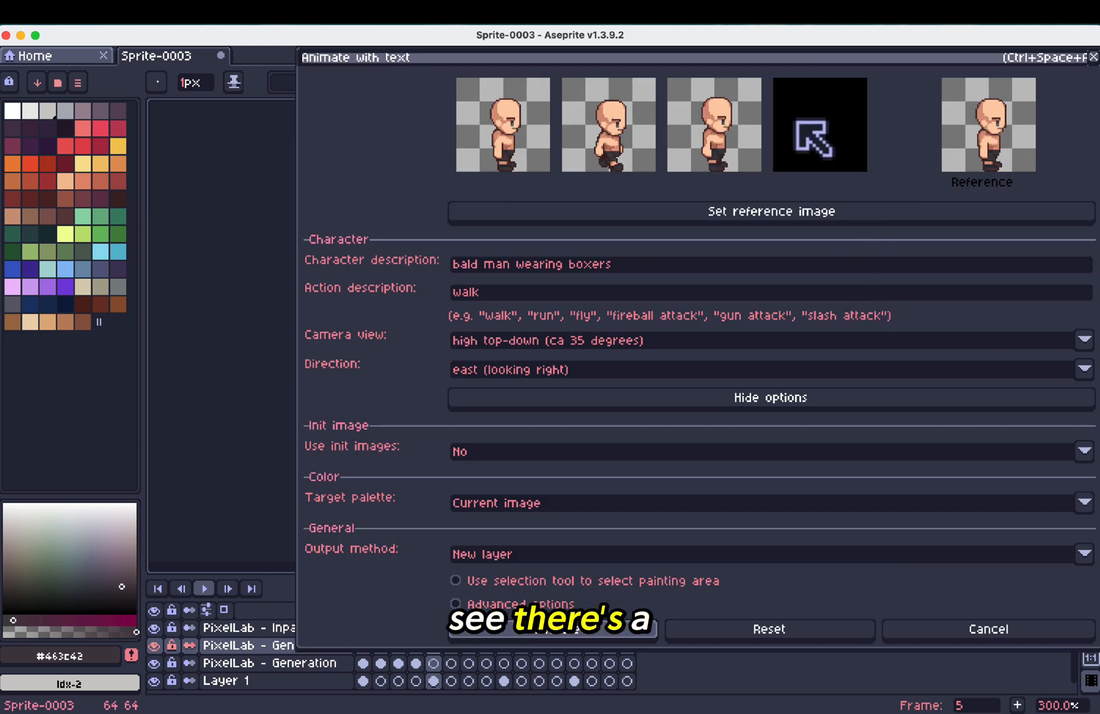
click(584, 639)
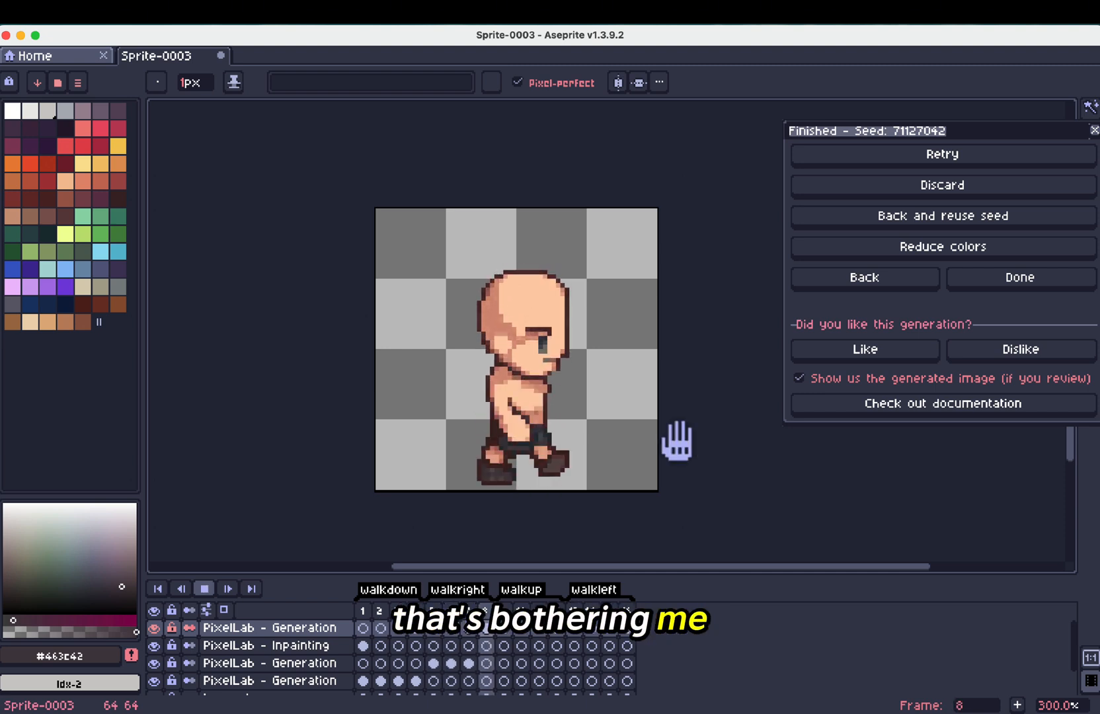
Step: Clean up the overlapping images in walkright frame 5 by removing the duplicate cel from Layer 1
key(Return)
key(Left)
key(Left)
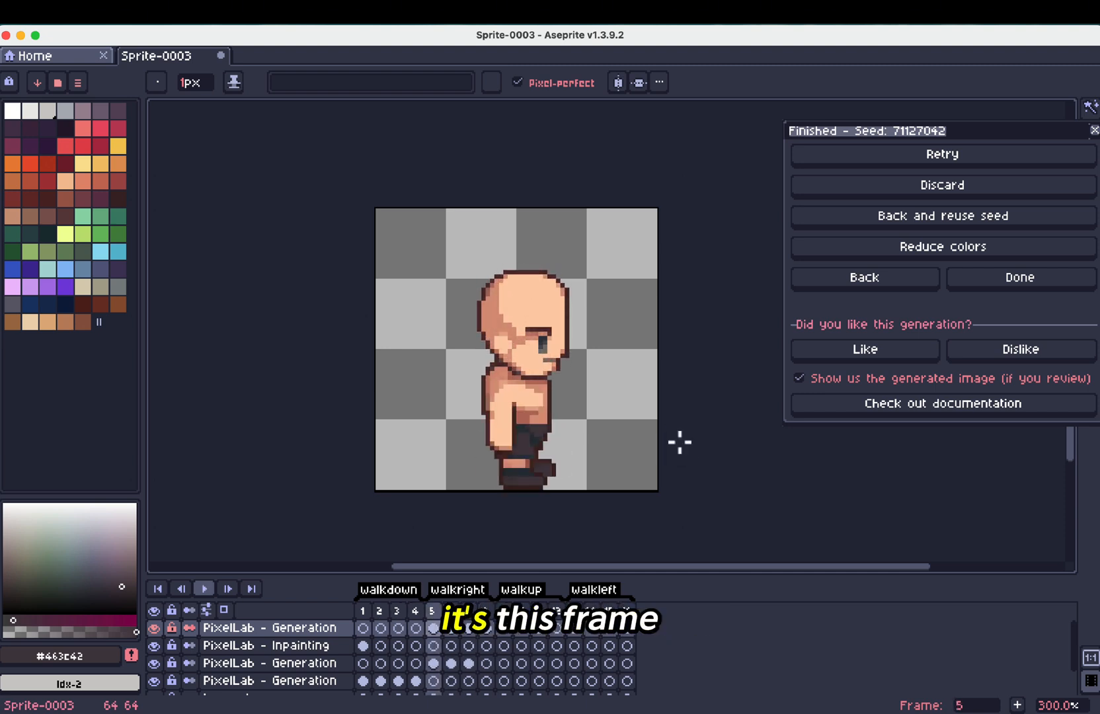
click(468, 663)
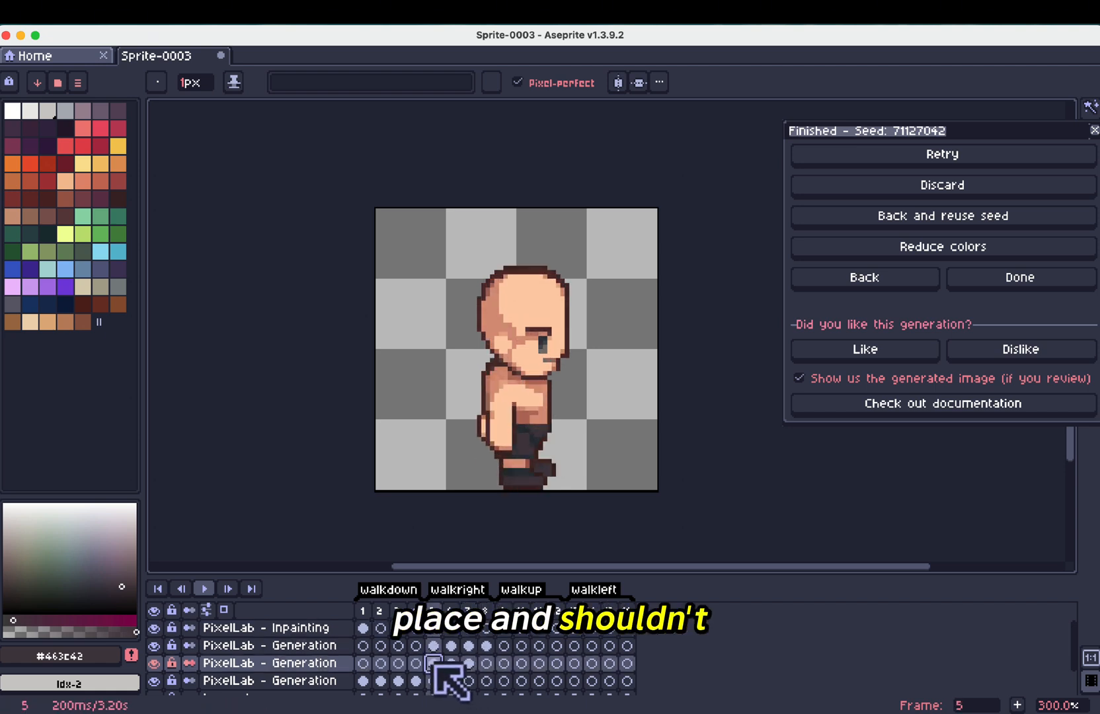
scroll(435, 665, down, 2)
click(435, 668)
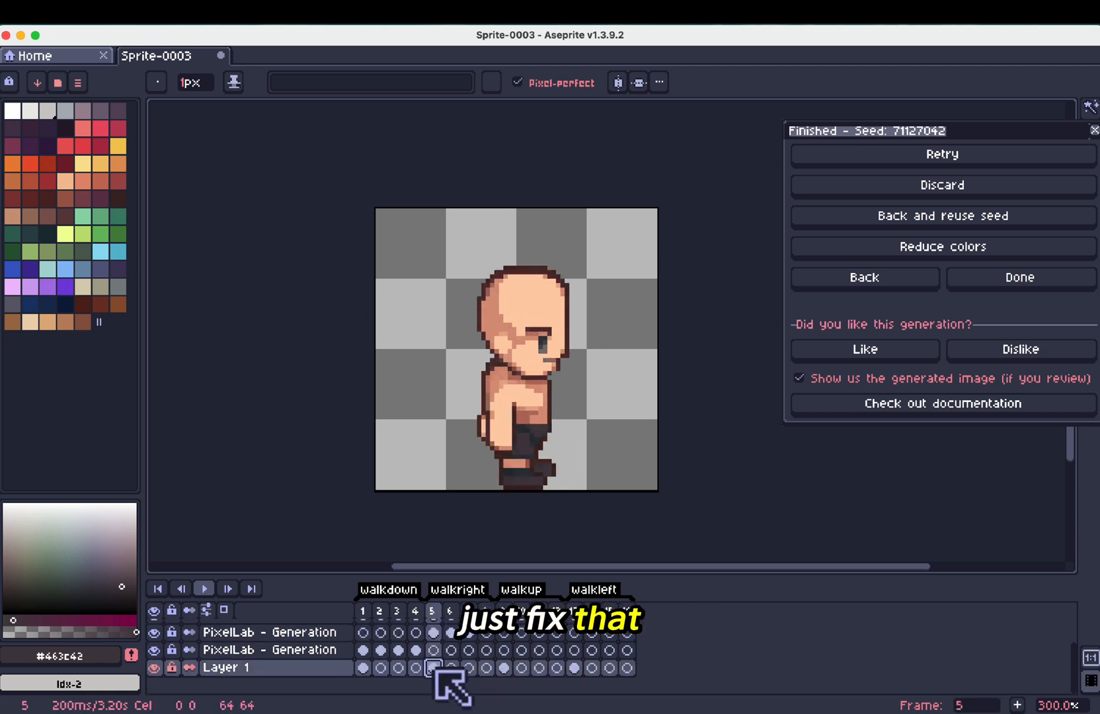
click(468, 633)
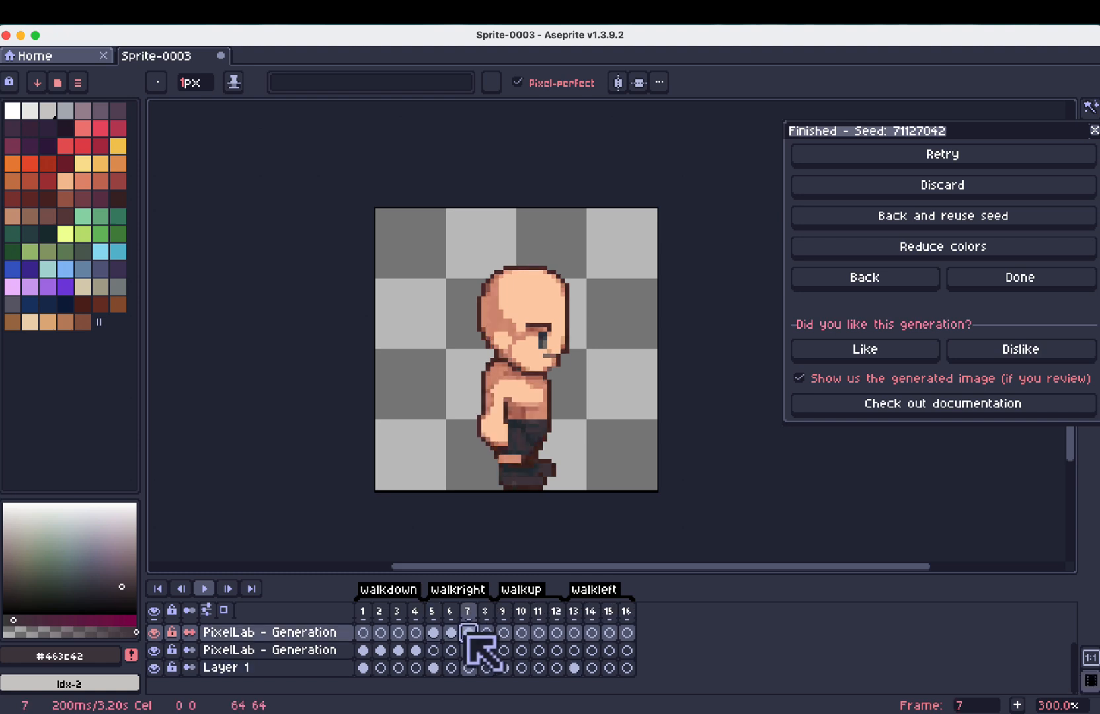
click(434, 668)
key(super+z)
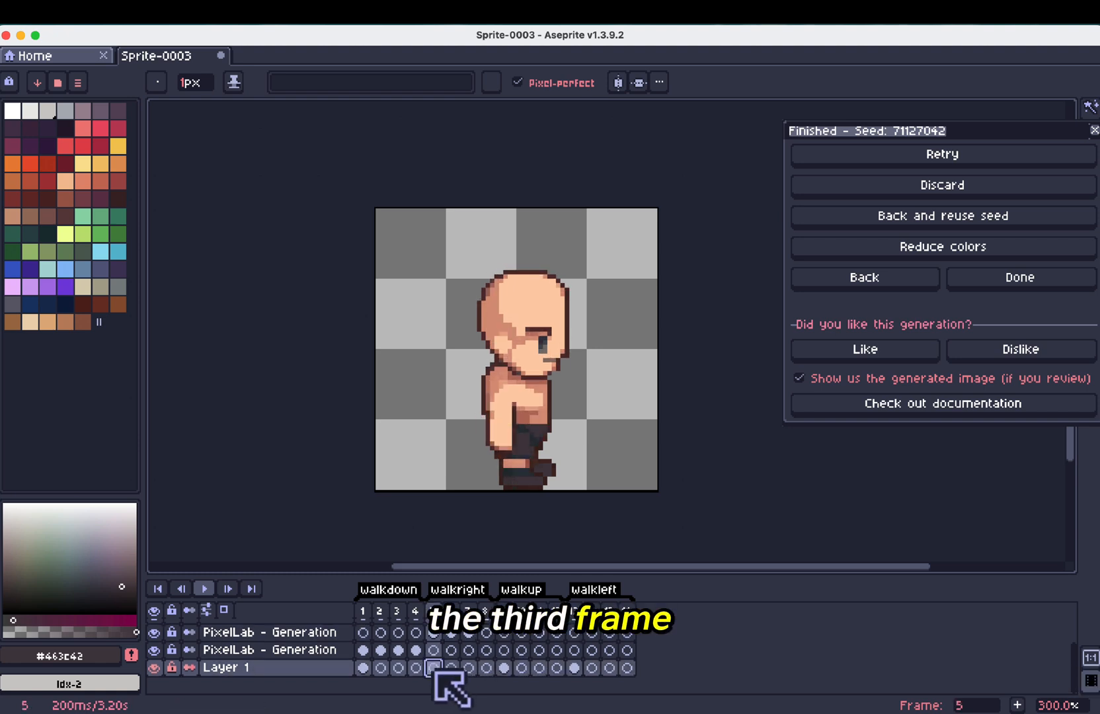
Step: Step through walkright frames 5 to 8 and play them back to check the corrected walk cycle
scroll(439, 668, up, 2)
click(434, 646)
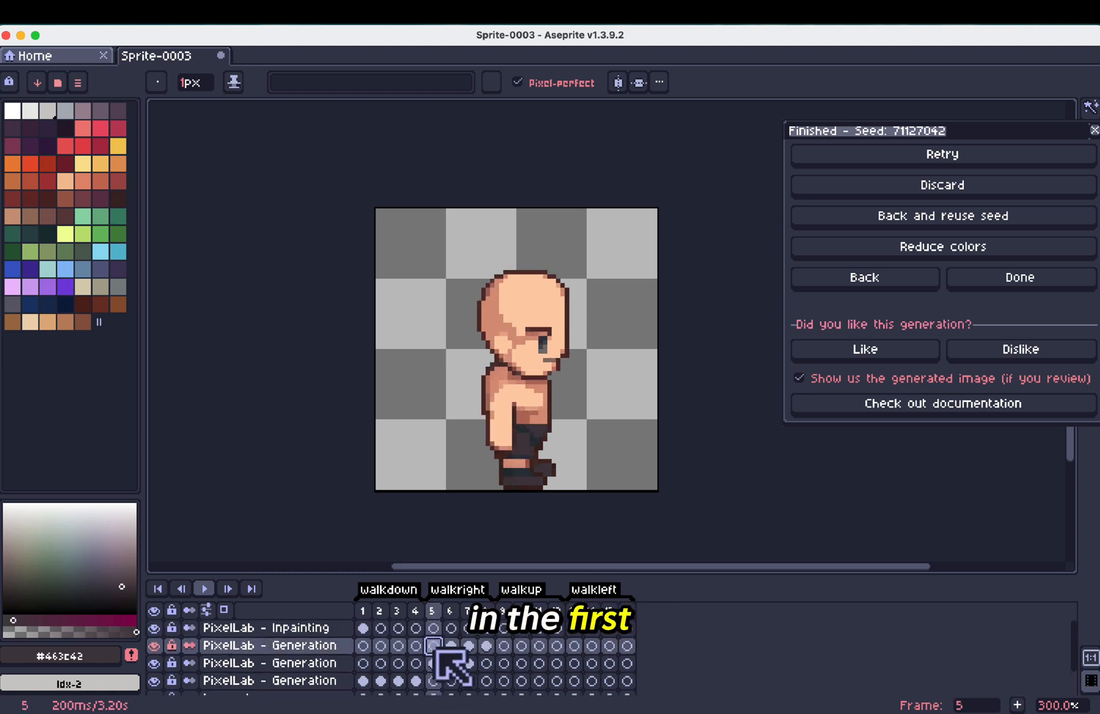
click(436, 664)
key(Right)
key(Right)
key(Right)
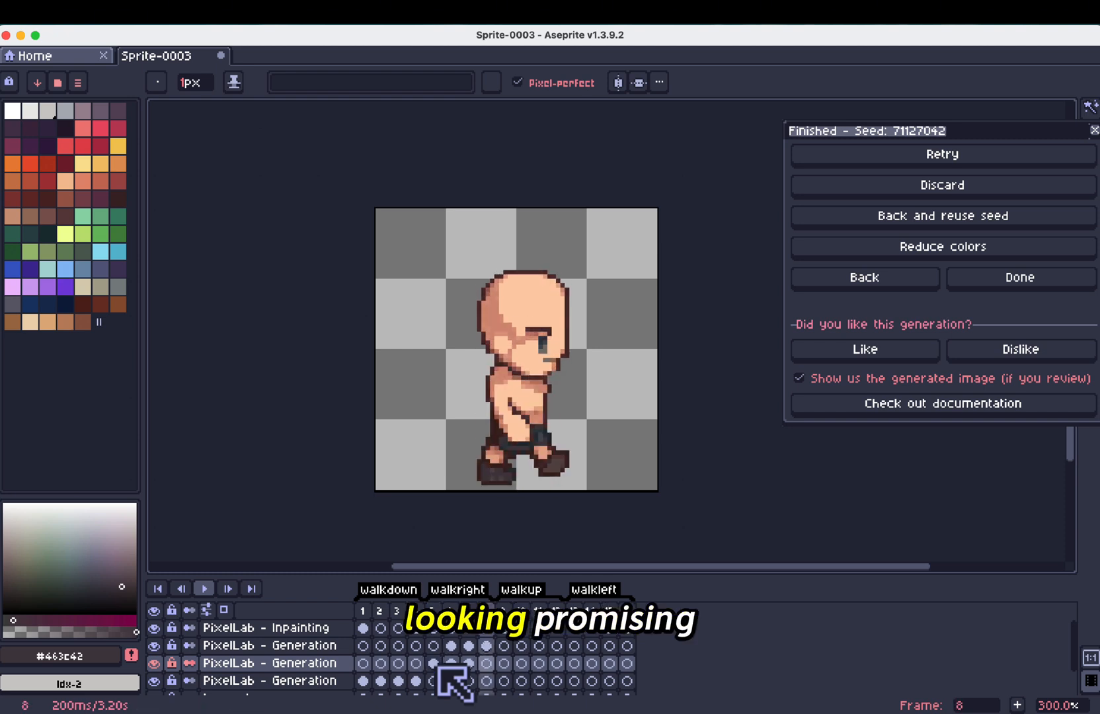
key(Left)
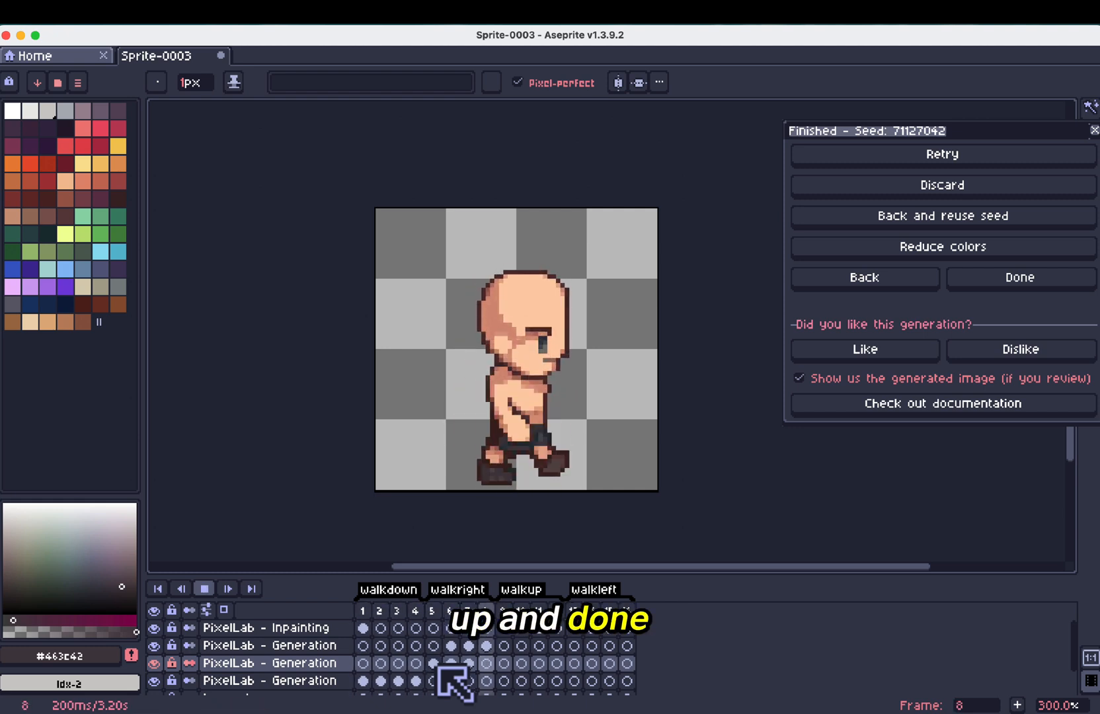
key(Return)
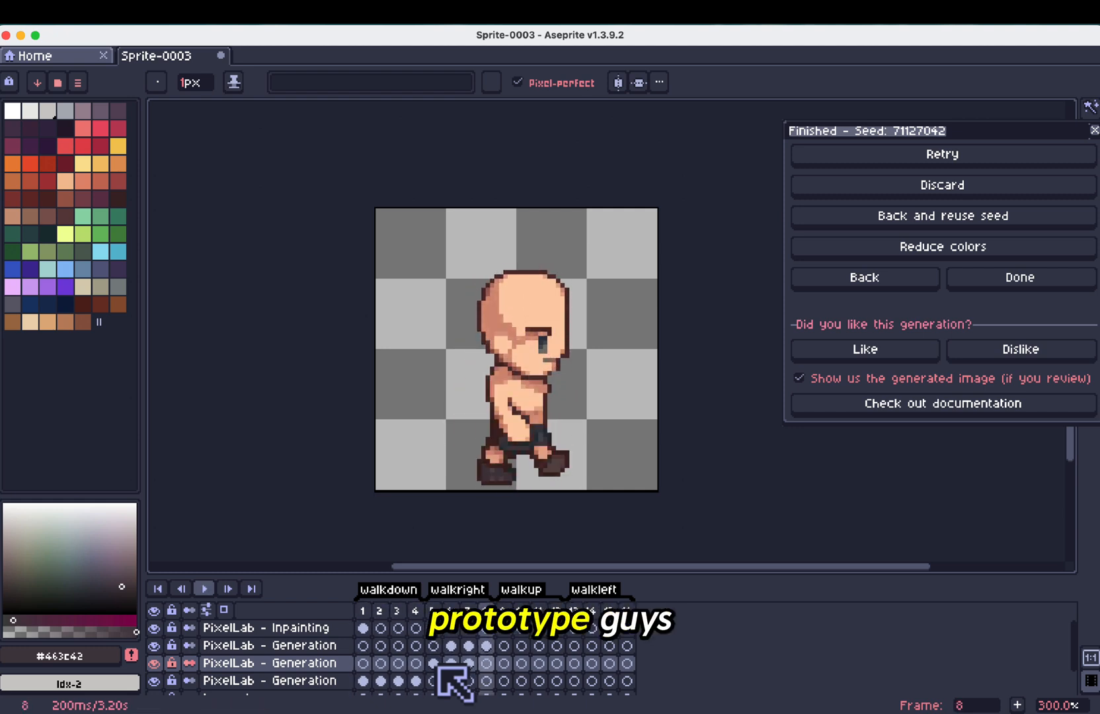
Step: Flatten the PixelLab - Generation layers and Layer 1 into one layer and play the animation from frame 1
scroll(374, 647, down, 1)
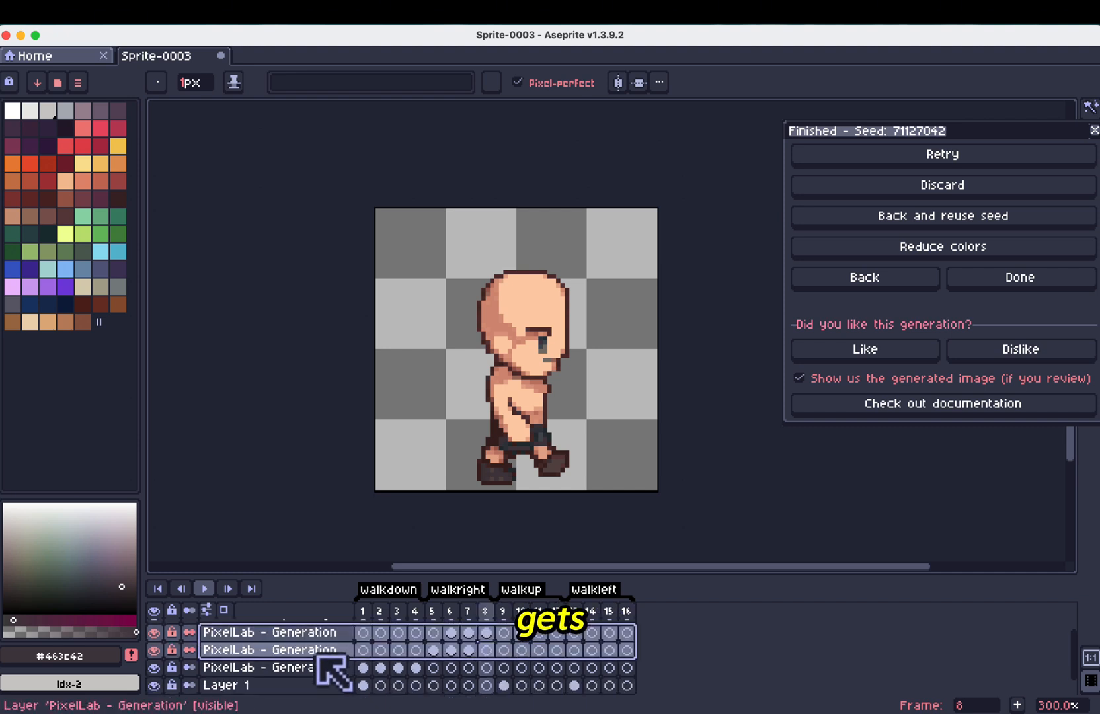
right_click(321, 670)
click(357, 688)
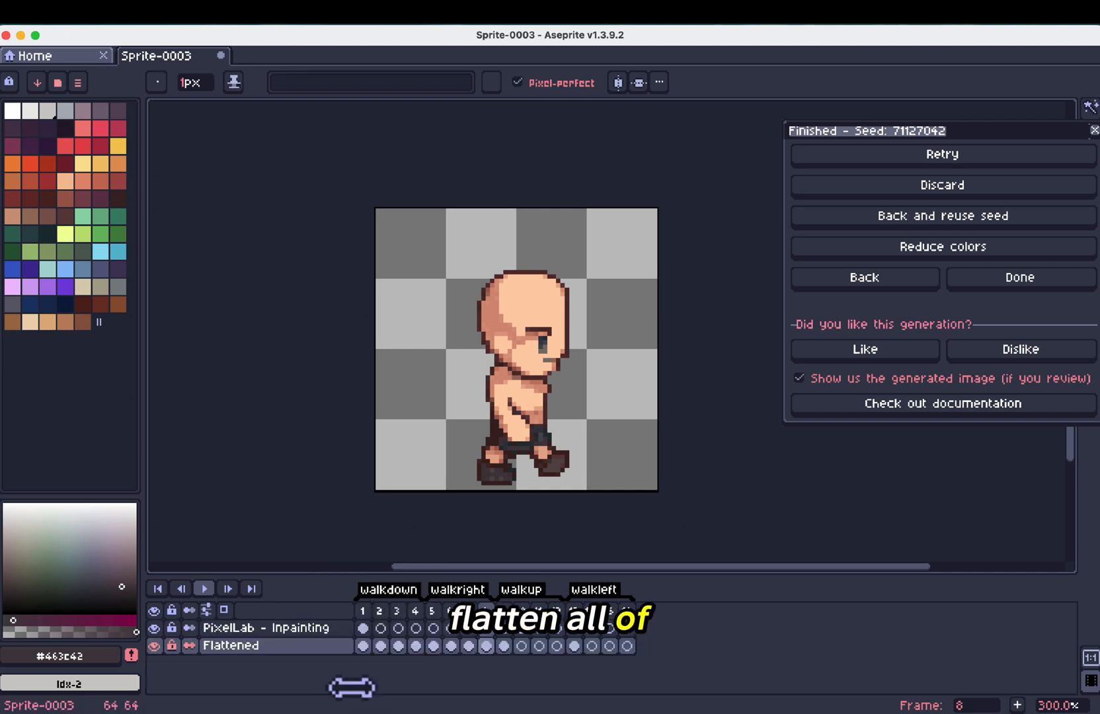
click(365, 609)
key(Return)
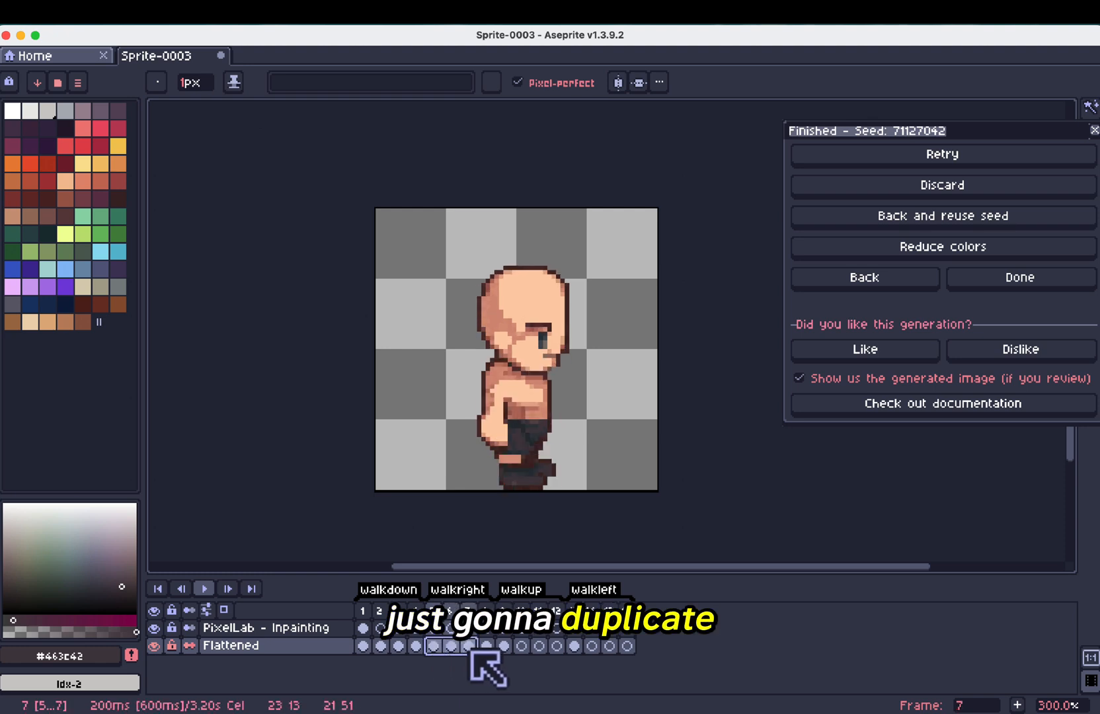
Step: Copy the walkright cels of frames 5 to 8 and paste them into the walkleft frames starting at frame 13
drag(470, 651, 486, 651)
key(super+c)
click(576, 648)
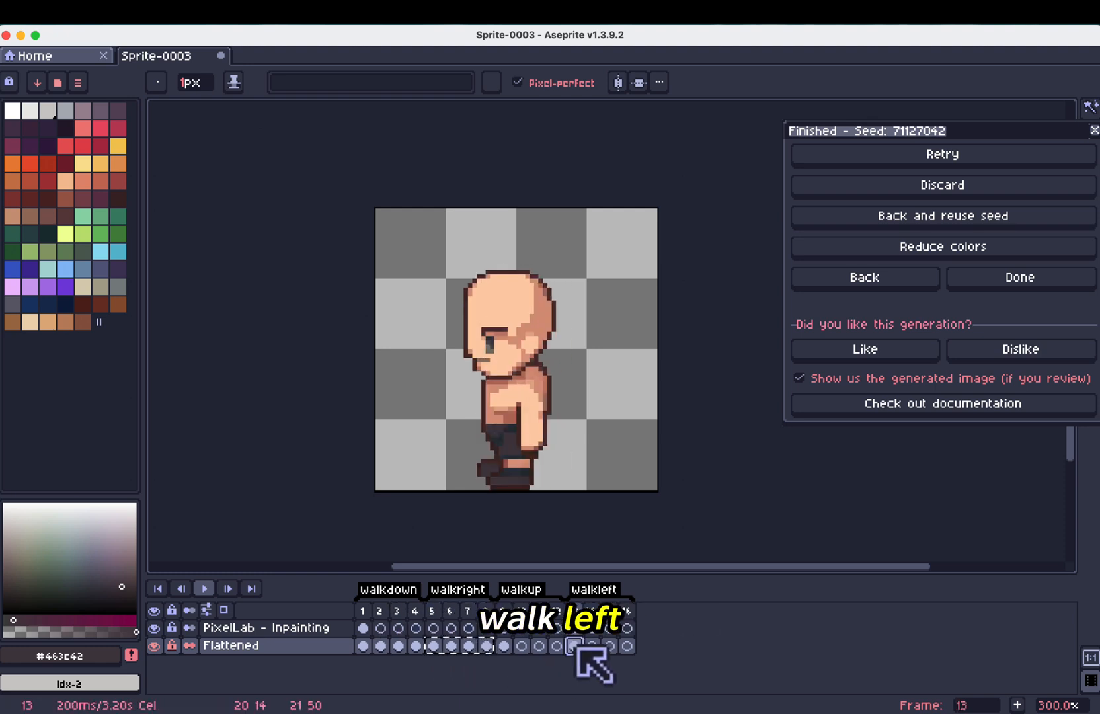
key(super+v)
Step: Flip the walkleft cels of frames 13 to 16 horizontally and play back the result
drag(576, 648, 627, 648)
key(shift+h)
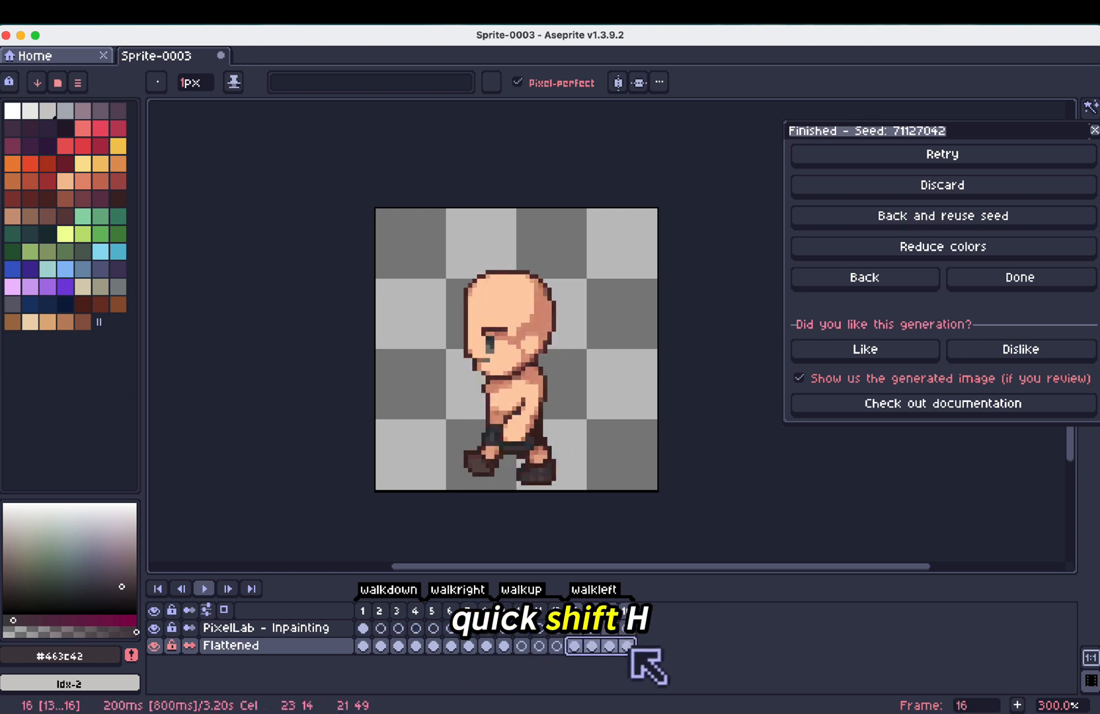
key(Return)
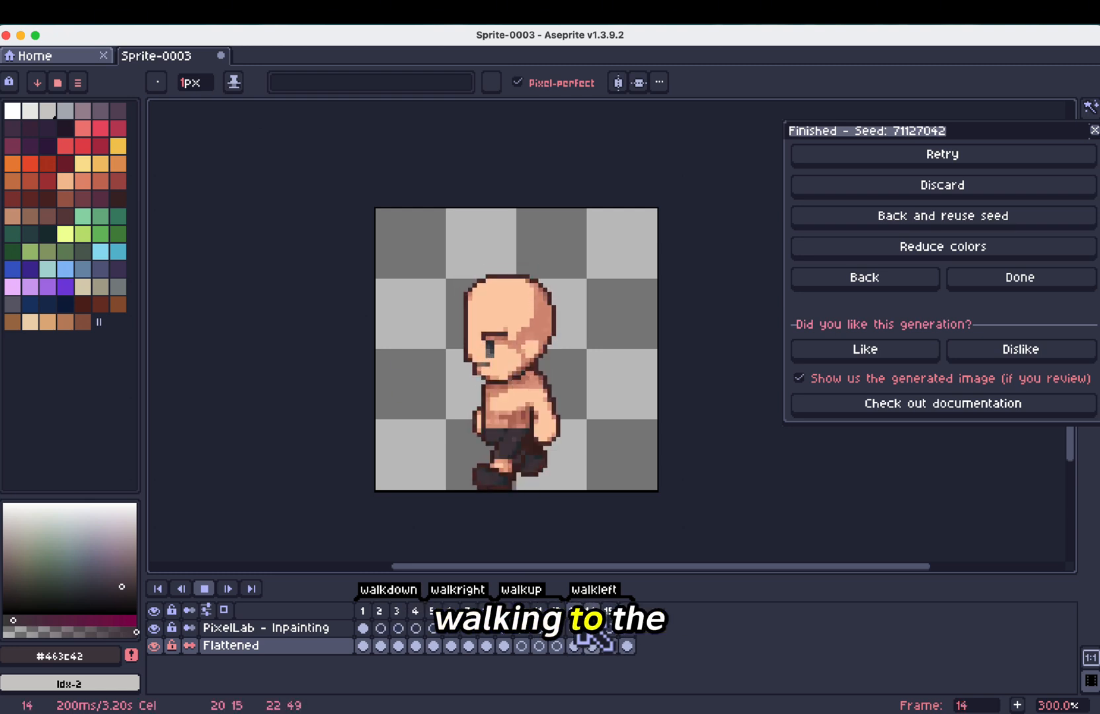
Step: Generate the walkup frames from frame 9 with the animation direction set to north (facing away) and play them back
click(893, 278)
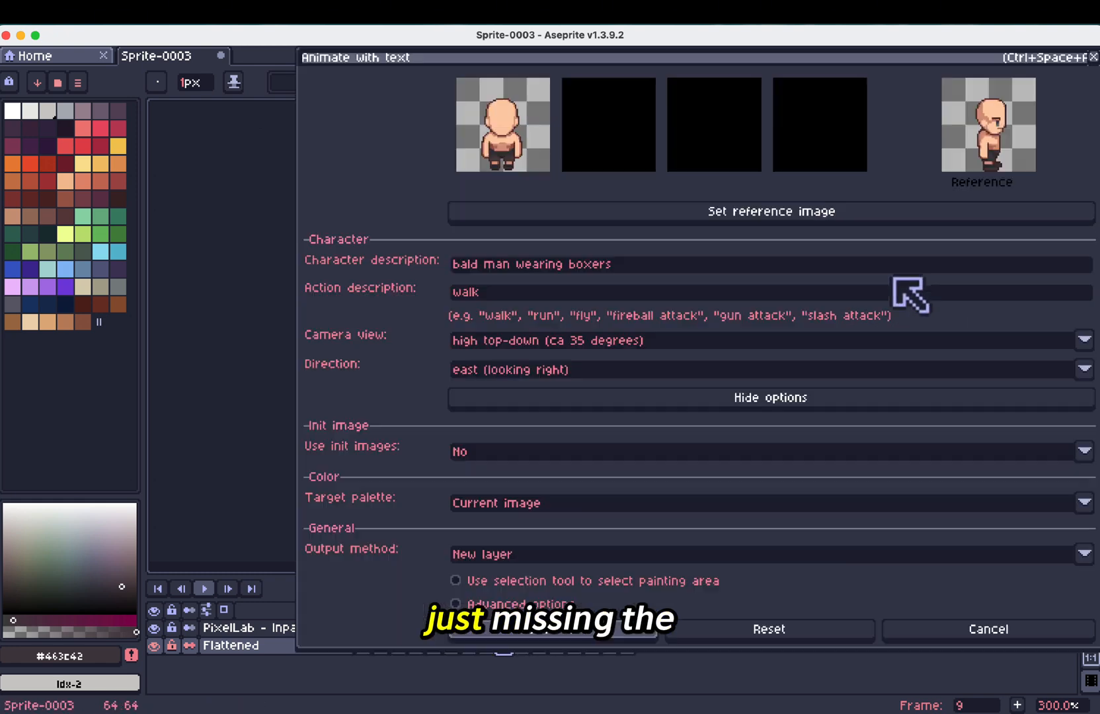
click(543, 371)
click(522, 394)
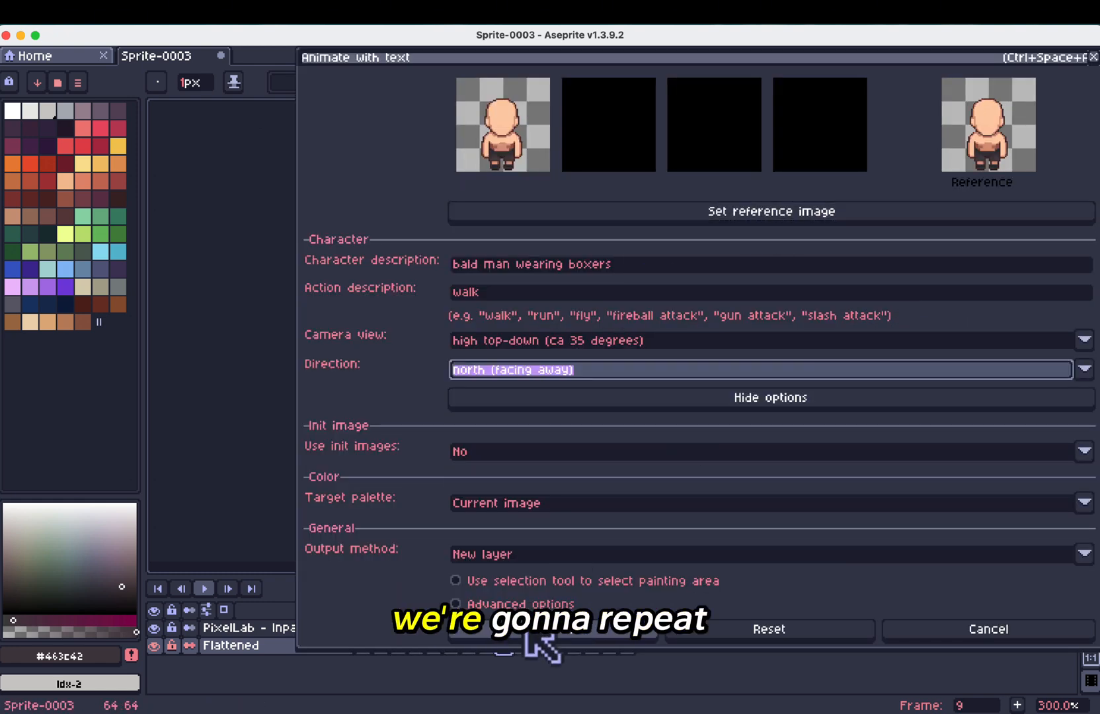
click(539, 634)
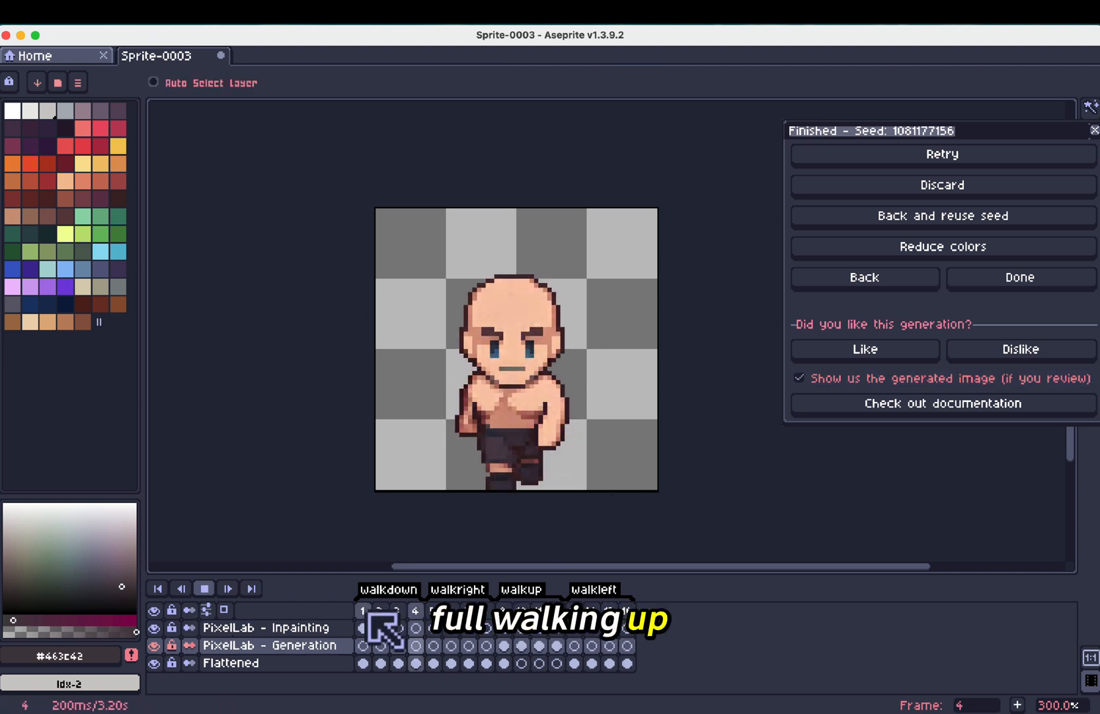
key(Return)
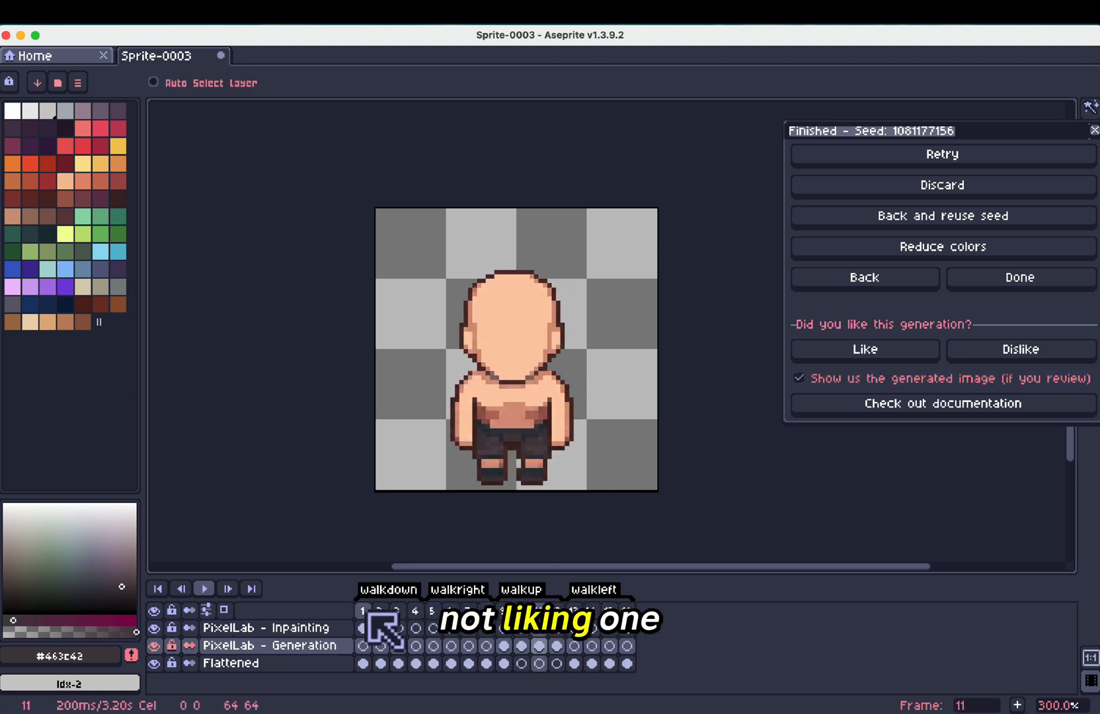
Step: Remove the generated cel at frame 12 and regenerate the missing walkup frame, using frames 9 to 11 as input
click(558, 648)
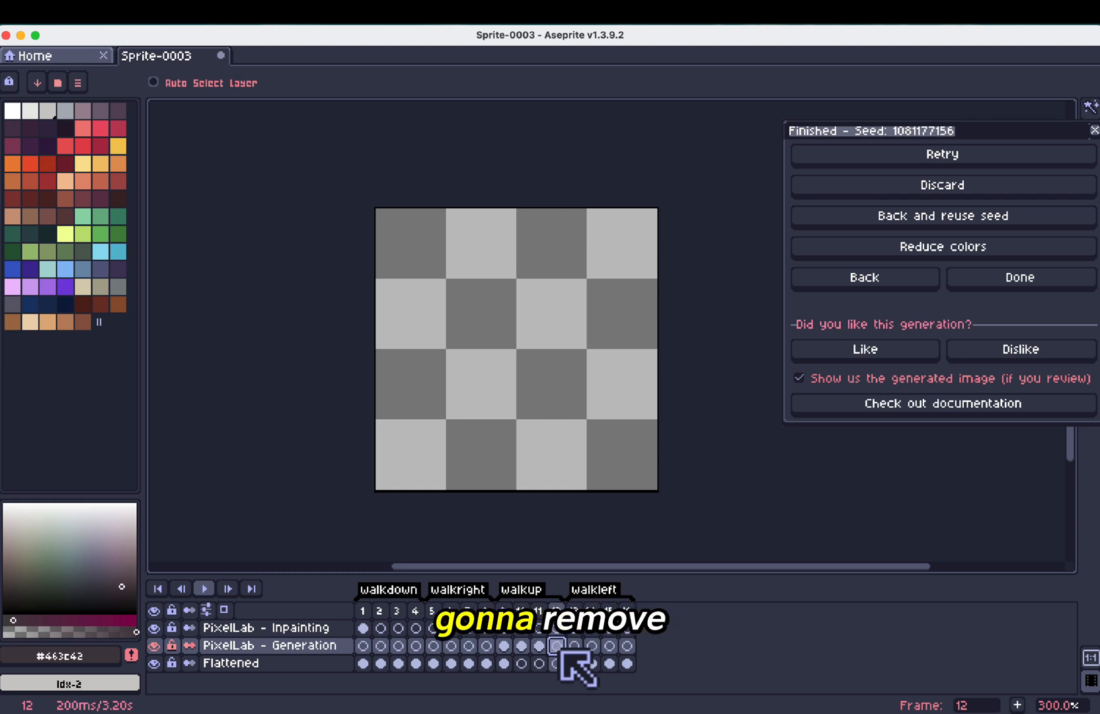
click(507, 645)
click(861, 278)
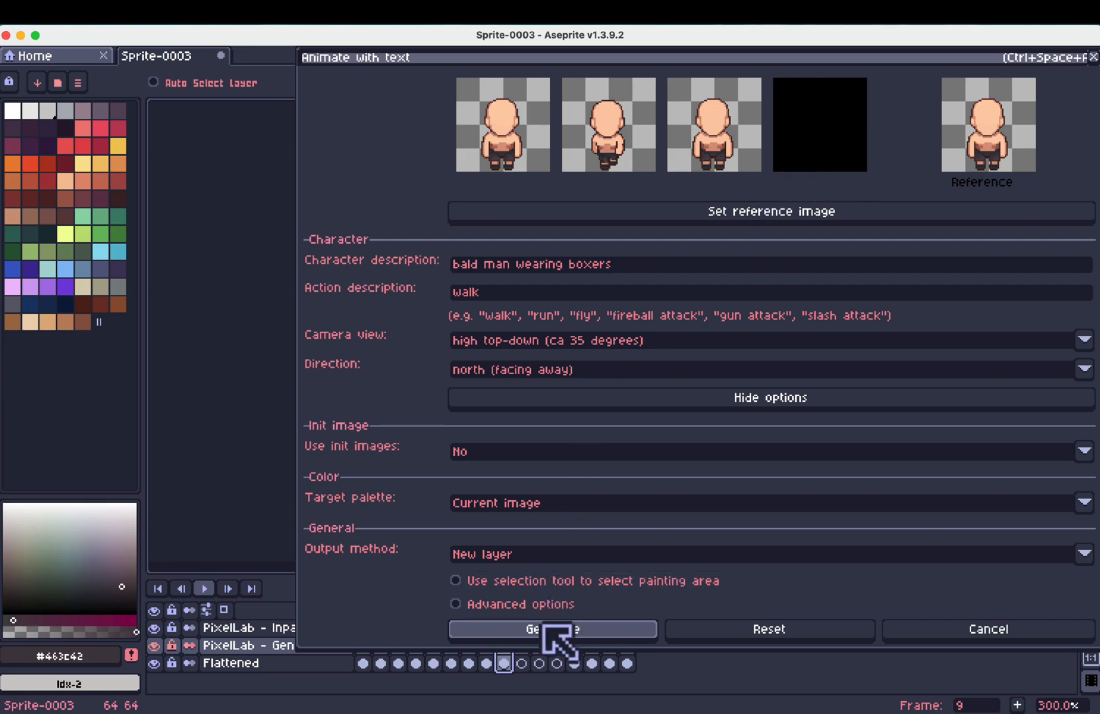
click(553, 629)
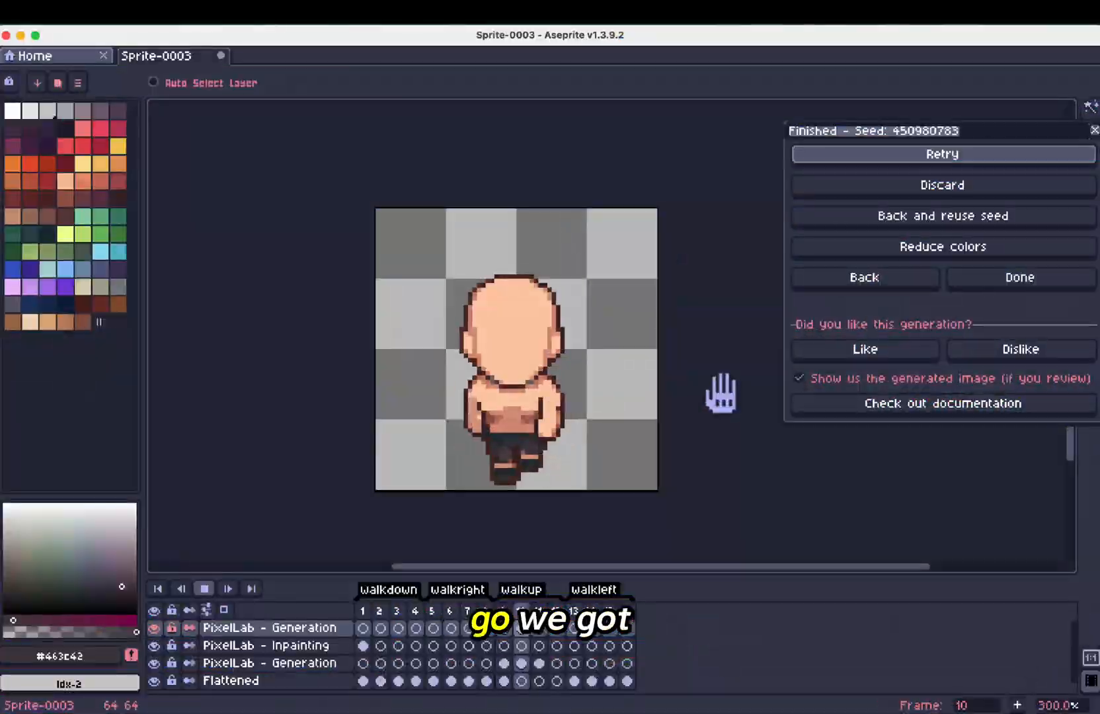
key(e)
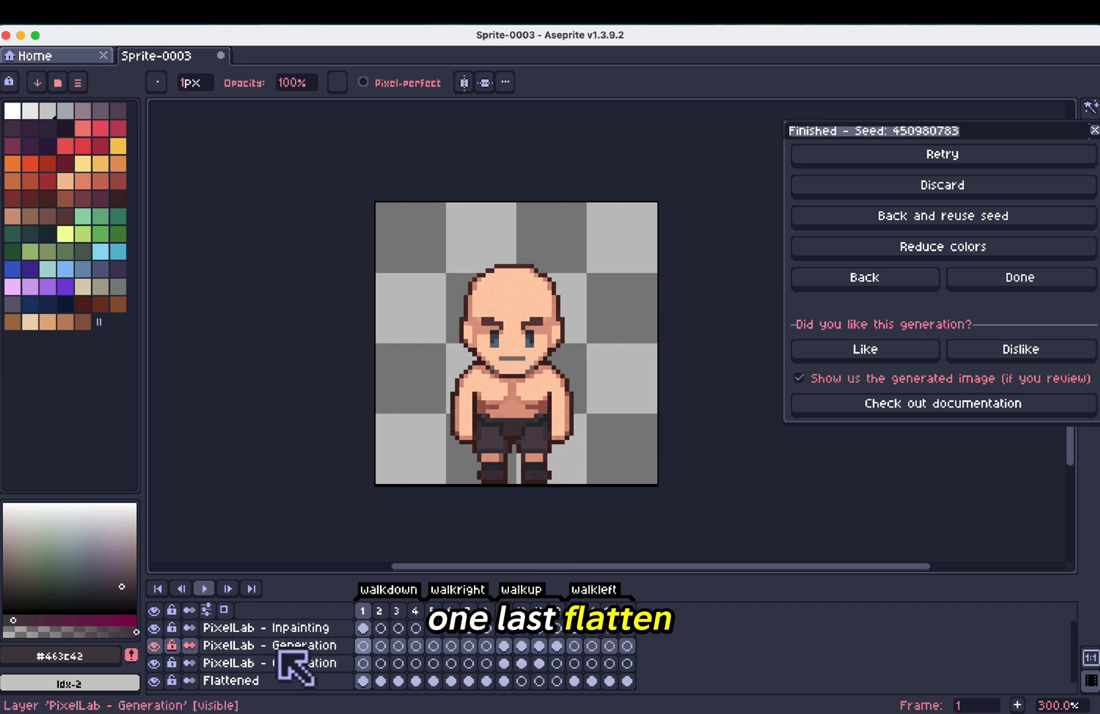
Step: Flatten both PixelLab - Generation layers and the Flattened layer into one layer
shift+click(286, 681)
right_click(302, 678)
click(307, 677)
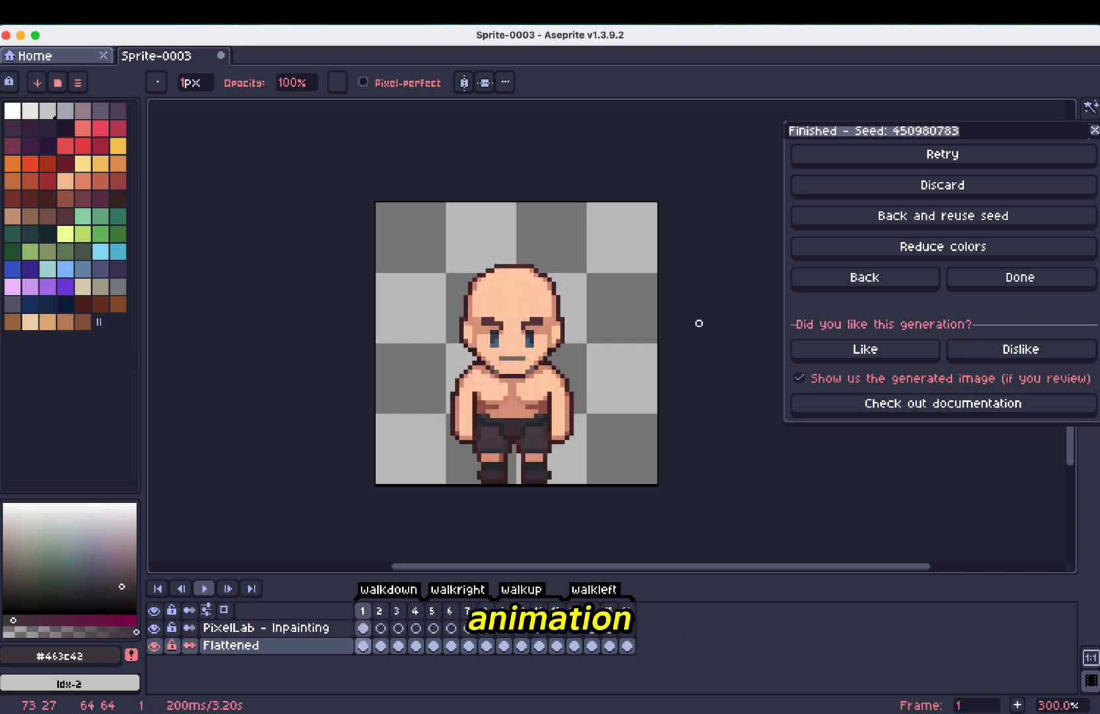
Step: Close the text animation settings to return to the PixelLab tool list and play all the walk animations
click(861, 279)
click(964, 628)
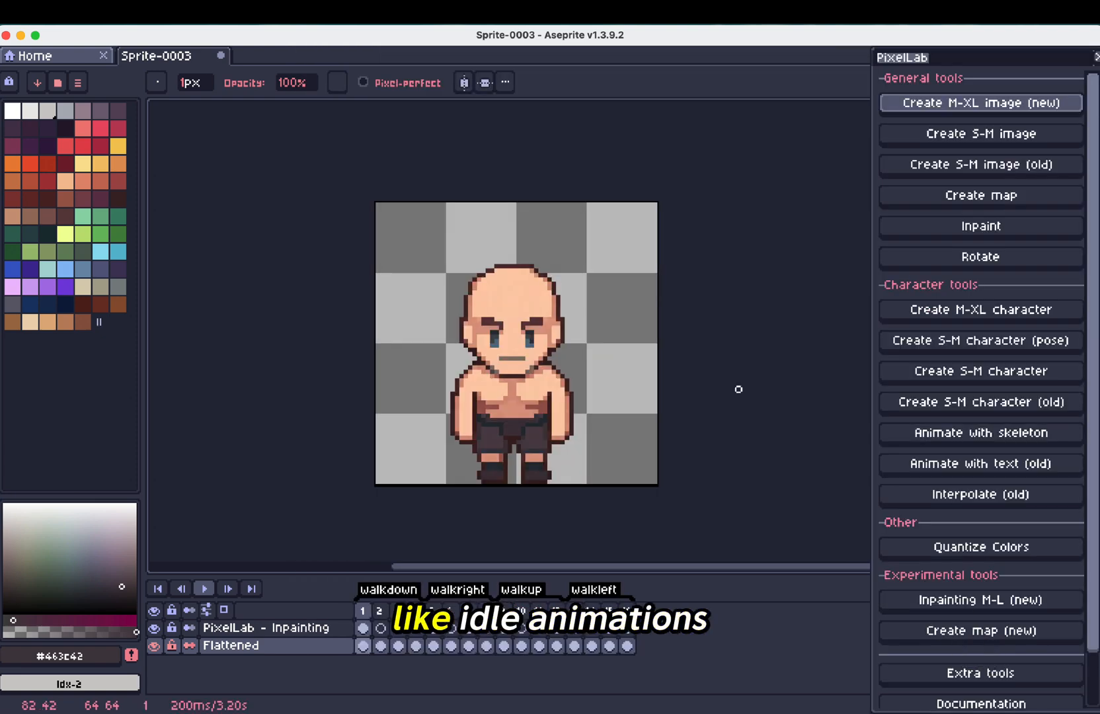
key(Return)
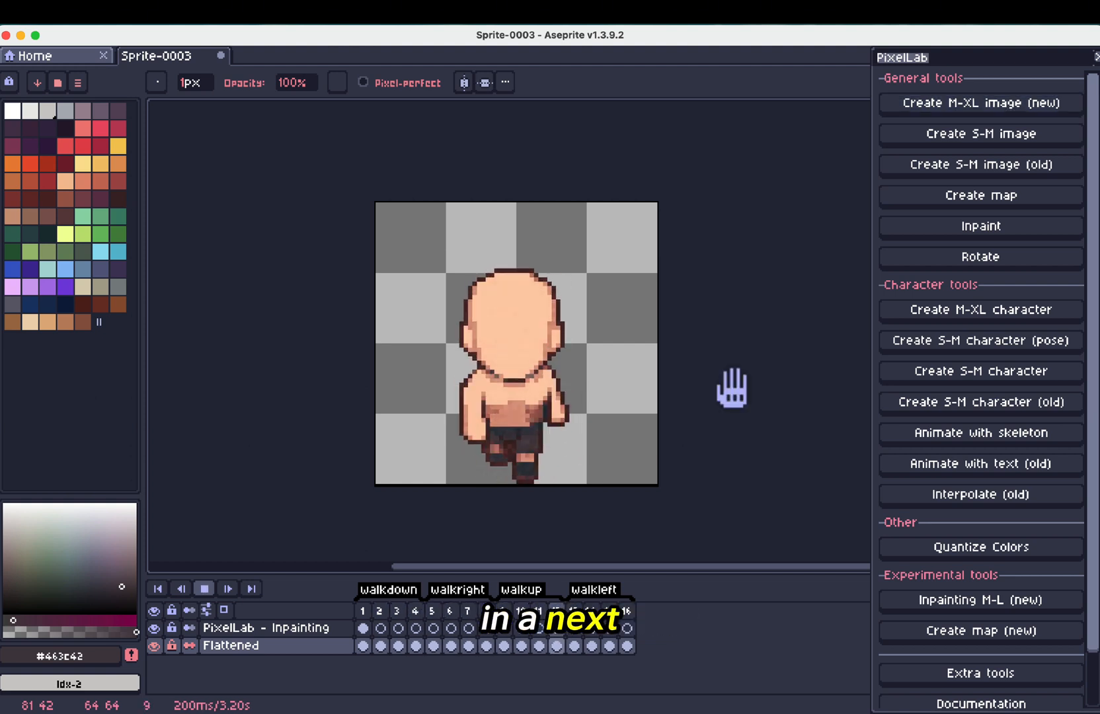
key(Return)
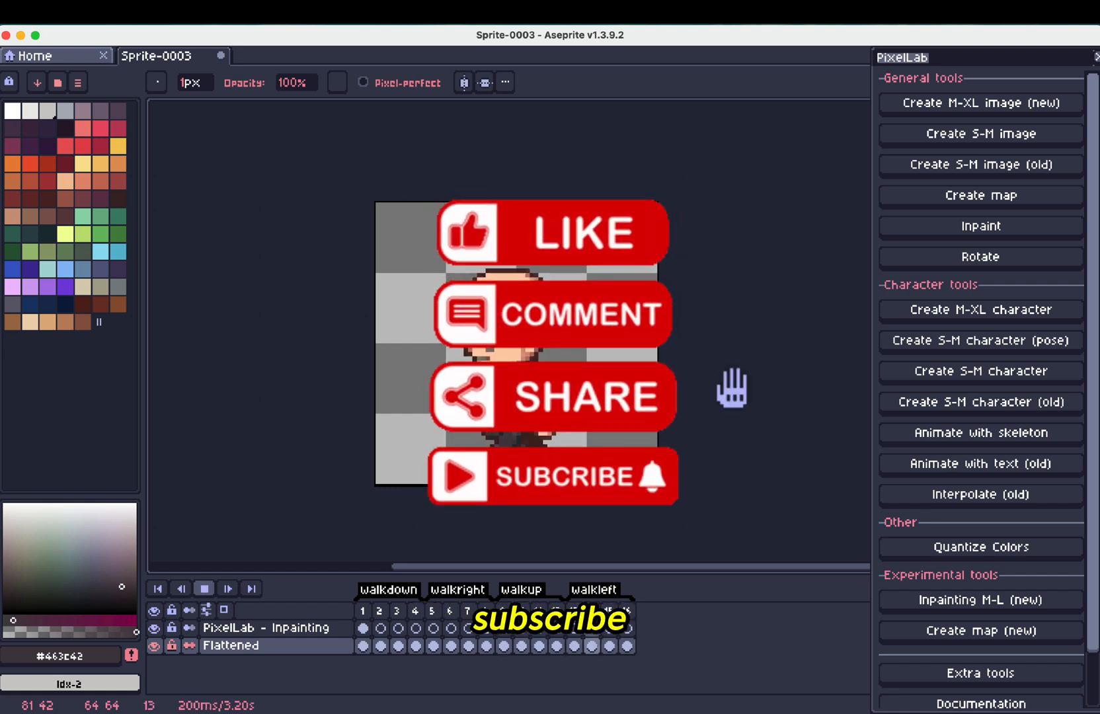
key(Right)
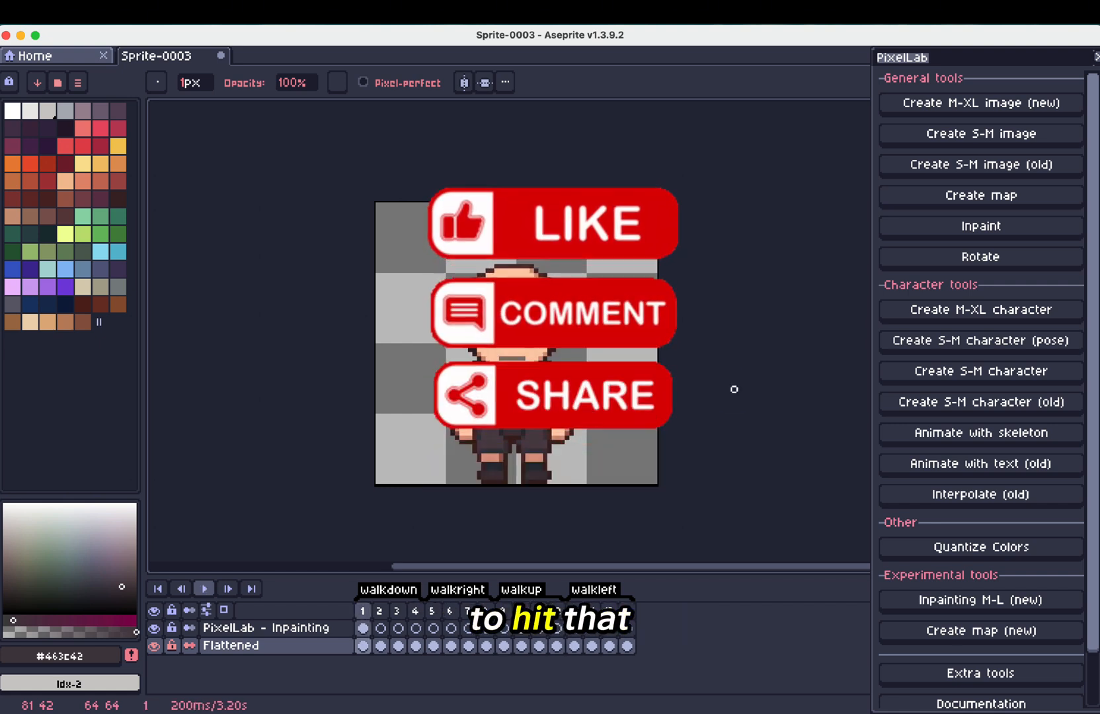